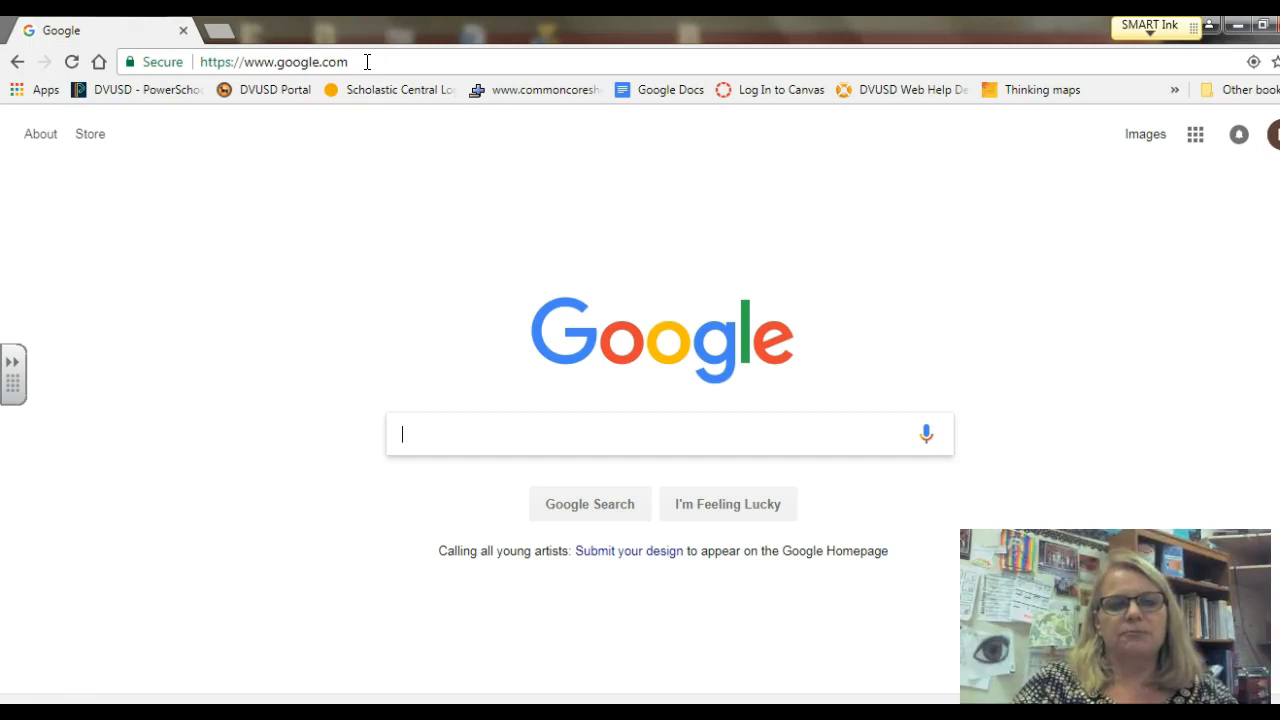
pyautogui.click(367, 62)
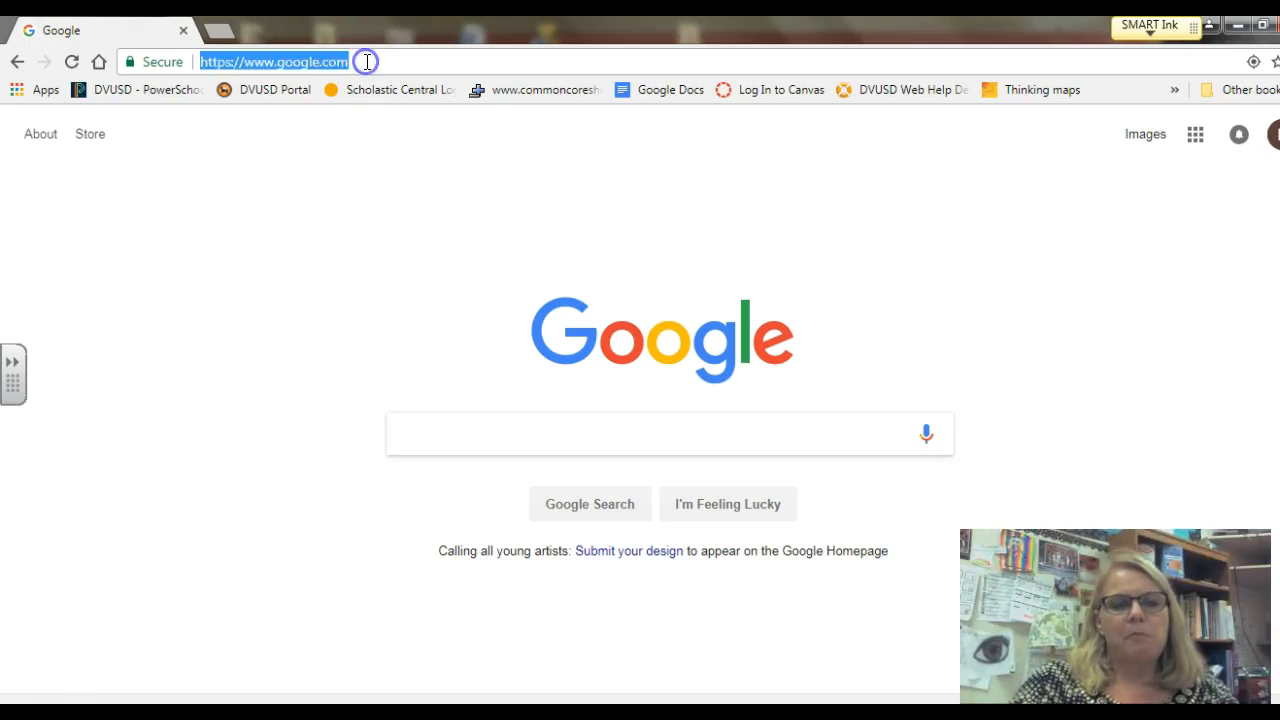
pyautogui.write('www.w')
pyautogui.press('BackSpace')
pyautogui.write('.zearn.or')
pyautogui.press('Return')
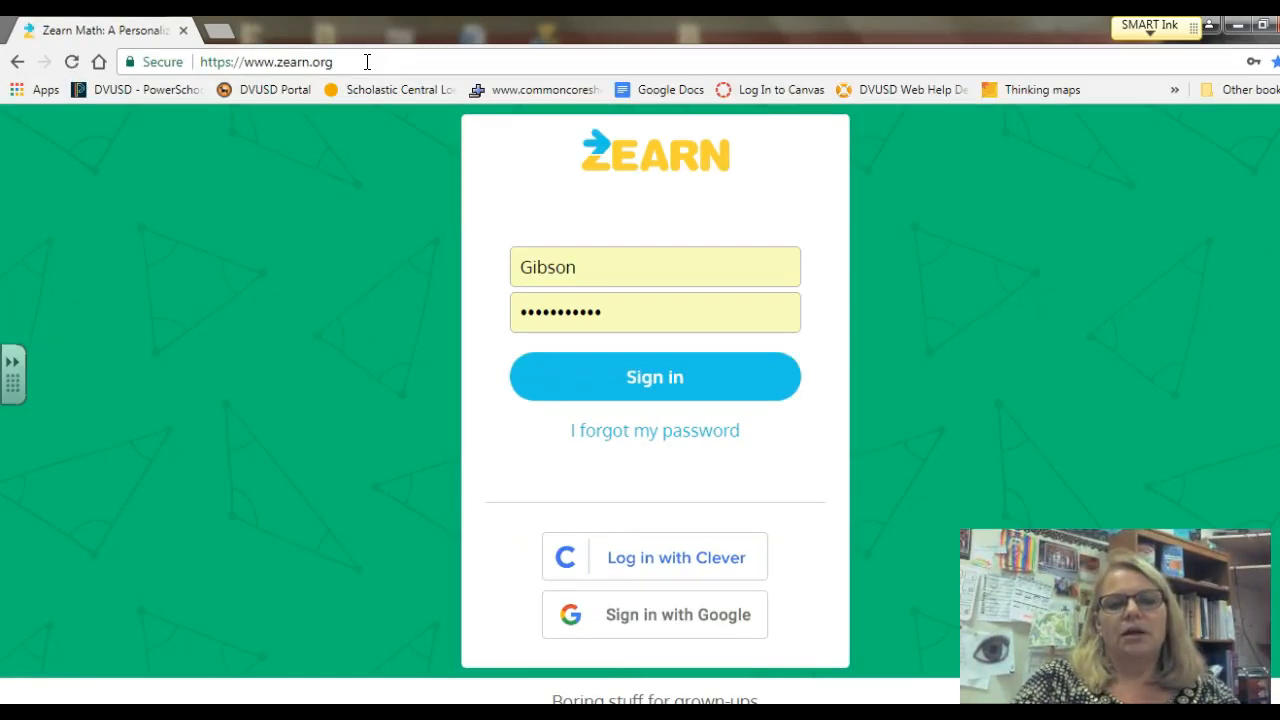
# - Replace the pre-filled username on the sign-in form with the saved lowercase-prefixed demo student username
pyautogui.click(634, 267)
pyautogui.press('BackSpace')
pyautogui.press('BackSpace')
pyautogui.press('BackSpace')
pyautogui.press('BackSpace')
pyautogui.press('BackSpace')
pyautogui.press('BackSpace')
pyautogui.write('ZZZ')
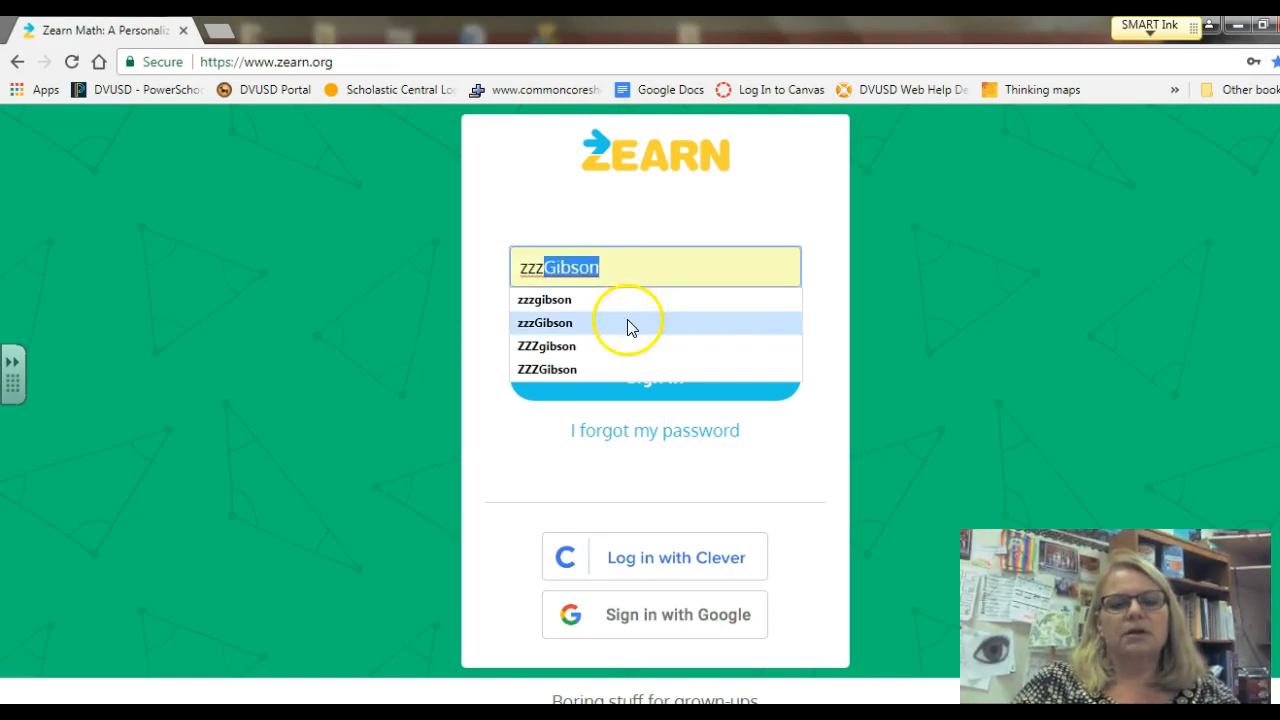
pyautogui.click(627, 322)
# - Clear the pre-filled password, enter the account password and try to sign in
pyautogui.click(628, 304)
pyautogui.press('BackSpace')
pyautogui.press('BackSpace')
pyautogui.press('BackSpace')
pyautogui.press('BackSpace')
pyautogui.press('BackSpace')
pyautogui.press('BackSpace')
pyautogui.press('BackSpace')
pyautogui.press('BackSpace')
pyautogui.press('BackSpace')
pyautogui.press('BackSpace')
pyautogui.press('BackSpace')
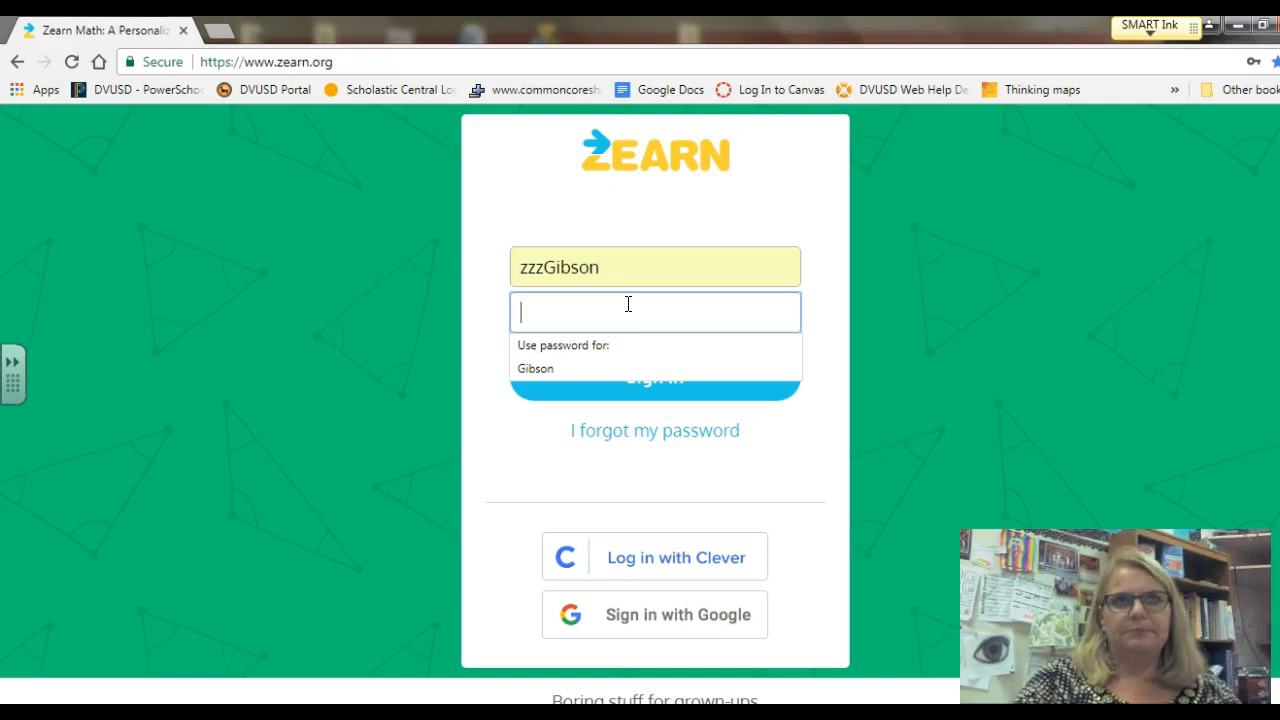
pyautogui.write('*')
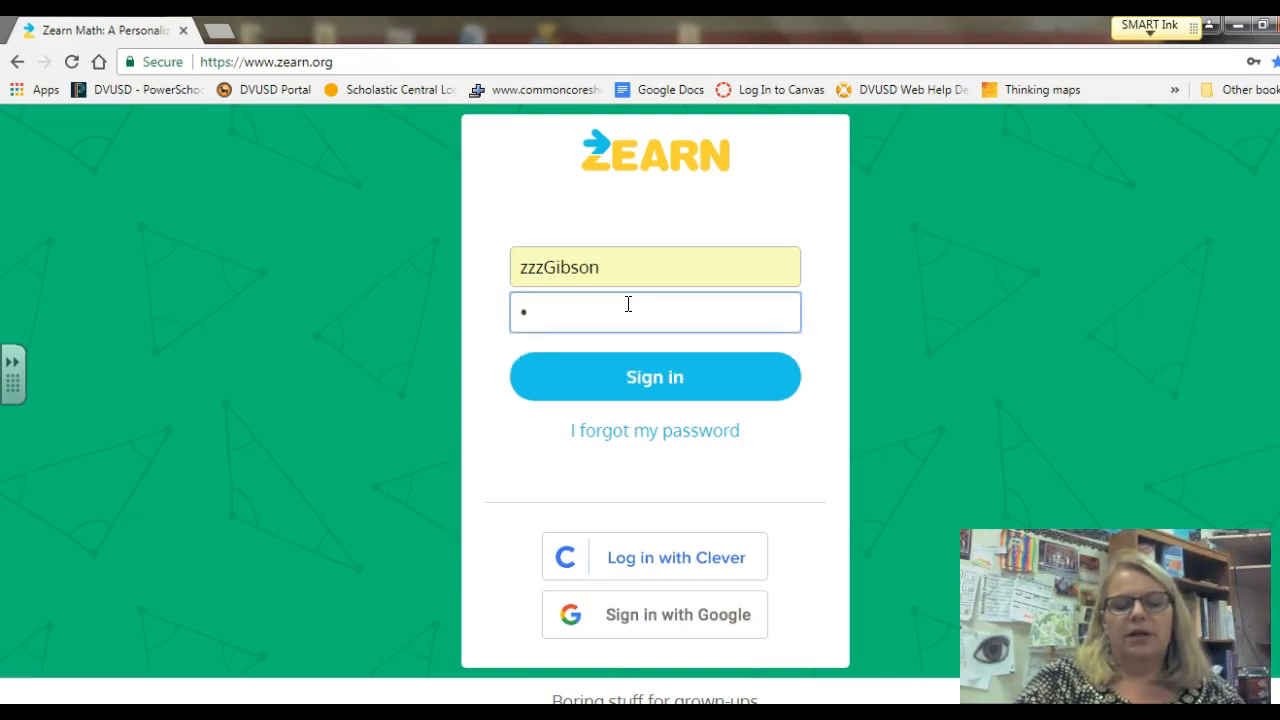
pyautogui.write('*****')
pyautogui.press('Return')
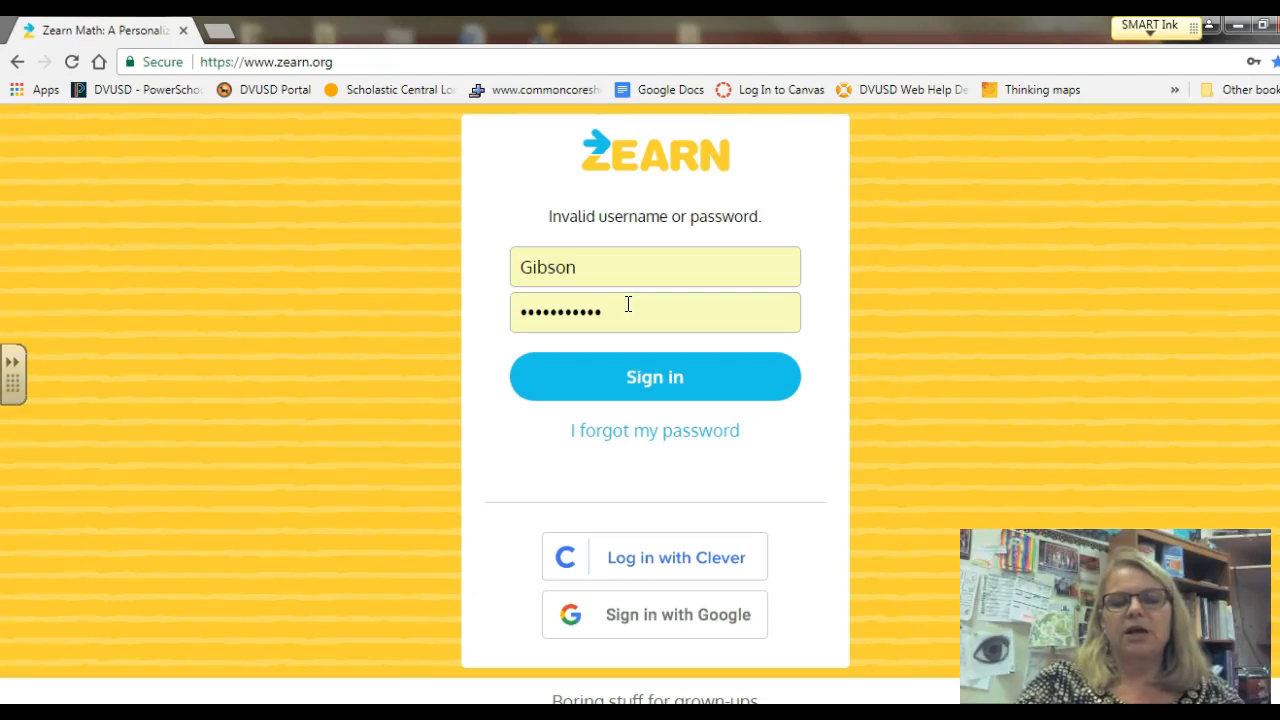
# - Clear the refilled username and enter the demo student's username with its prefix in capital letters
pyautogui.click(656, 384)
pyautogui.click(637, 269)
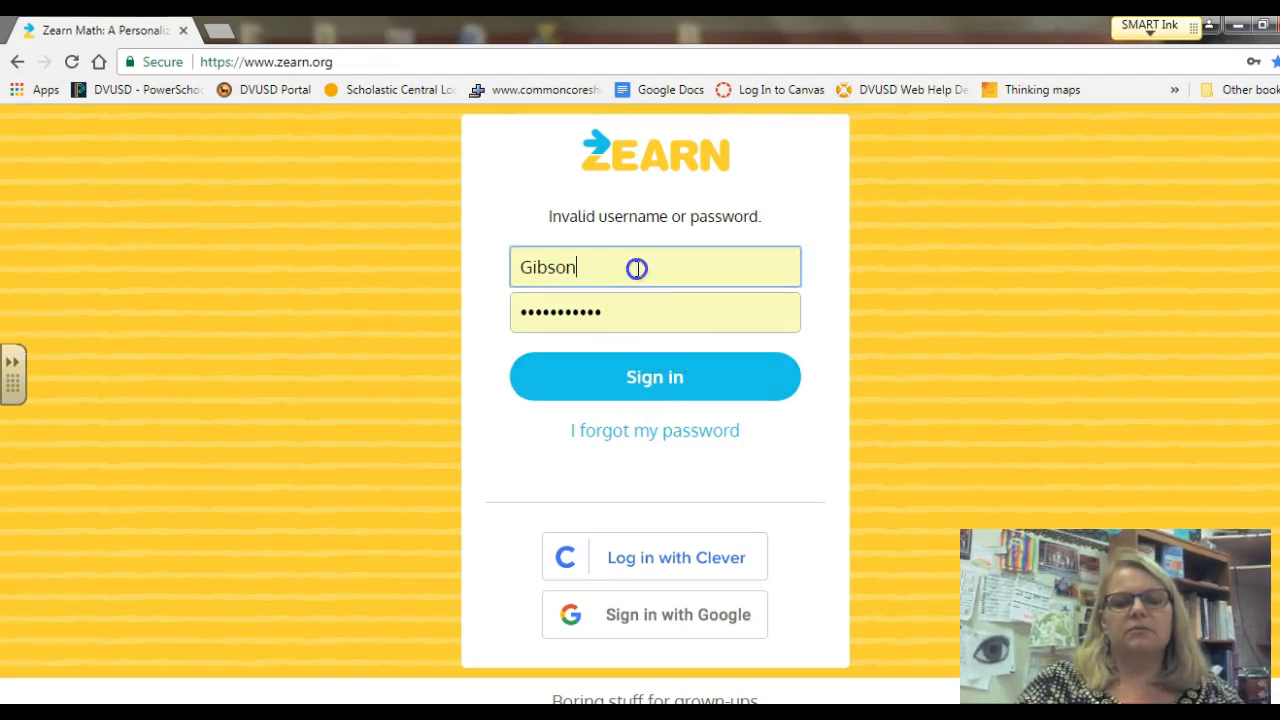
pyautogui.press('BackSpace')
pyautogui.press('BackSpace')
pyautogui.press('BackSpace')
pyautogui.press('BackSpace')
pyautogui.press('BackSpace')
pyautogui.press('BackSpace')
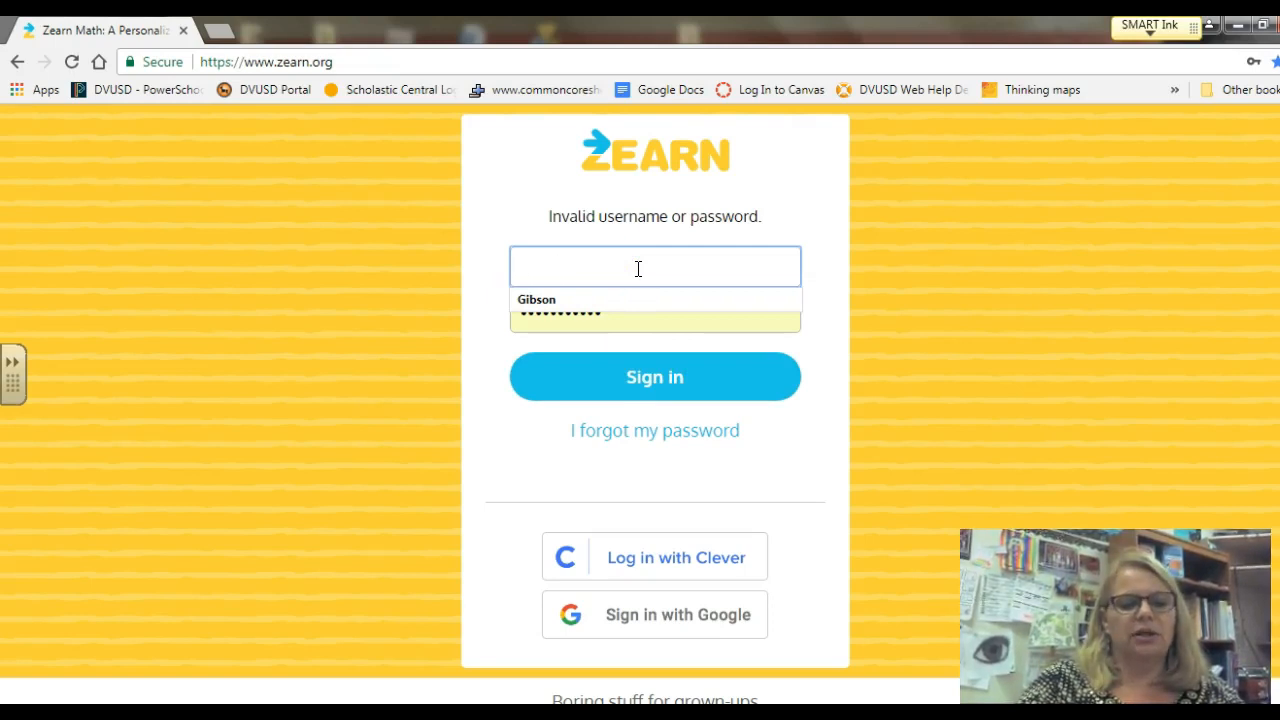
pyautogui.write('ZZZGibson')
# - Enter the student account password, correcting the mistyped characters, and sign in
pyautogui.press('Tab')
pyautogui.write('z')
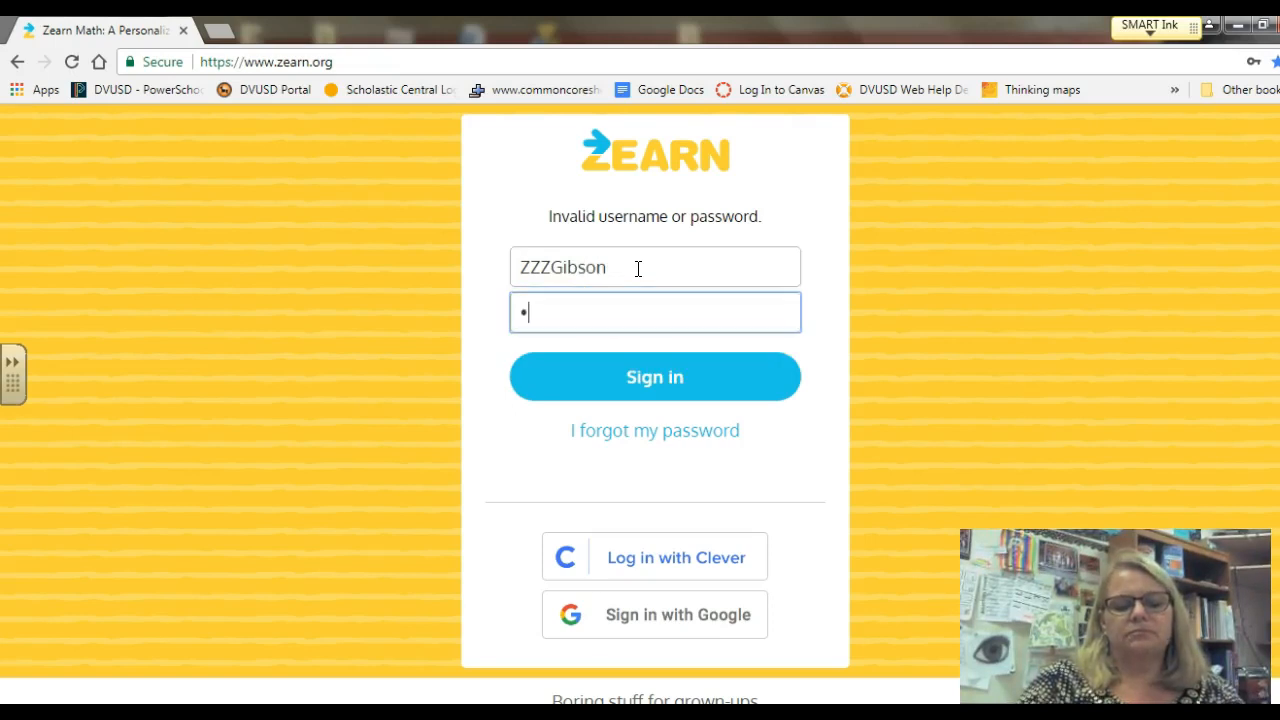
pyautogui.write('•••')
pyautogui.press('BackSpace')
pyautogui.press('BackSpace')
pyautogui.press('BackSpace')
pyautogui.press('BackSpace')
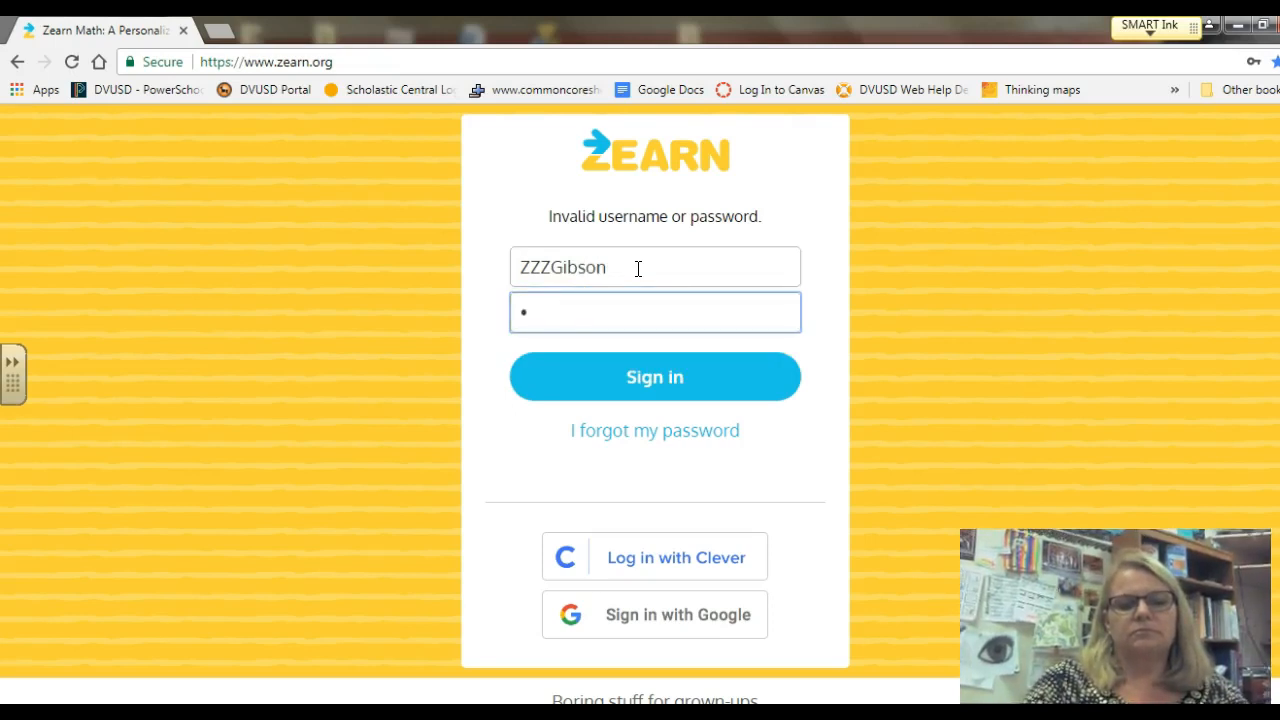
pyautogui.write('•••••')
pyautogui.press('Return')
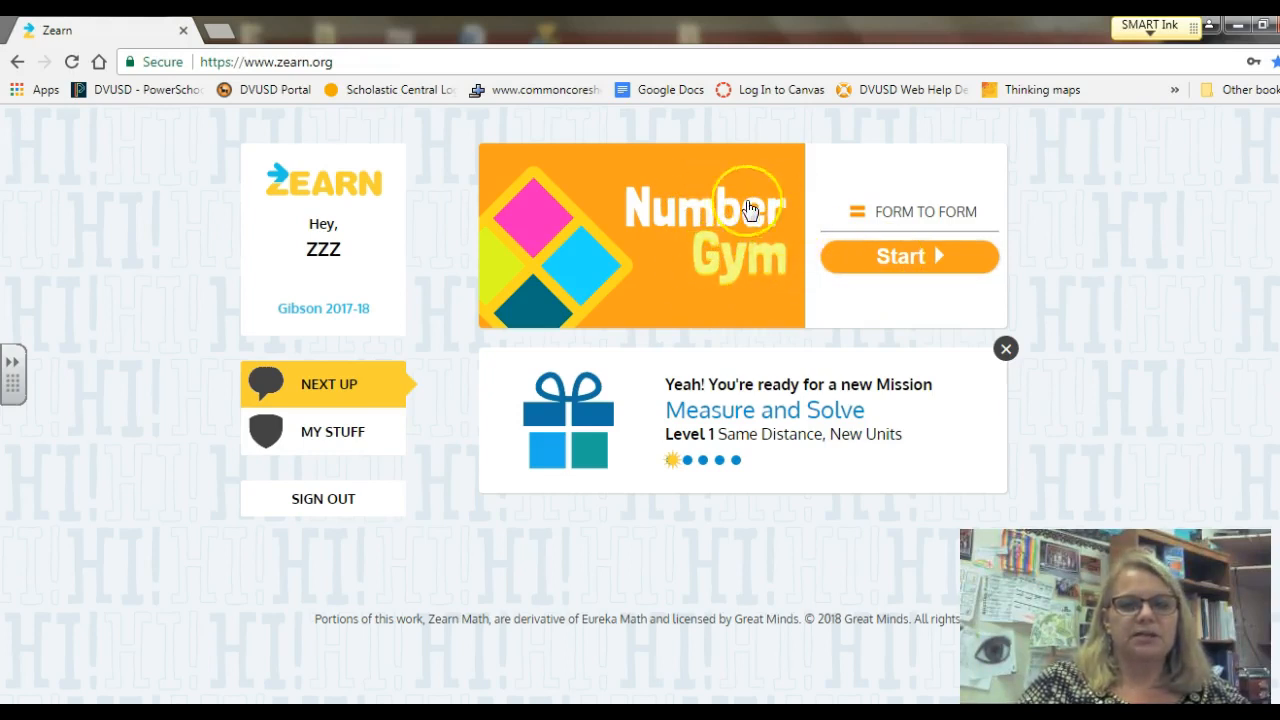
# - Start the Number Gym activity Form to Form and skip its introduction video
pyautogui.click(903, 259)
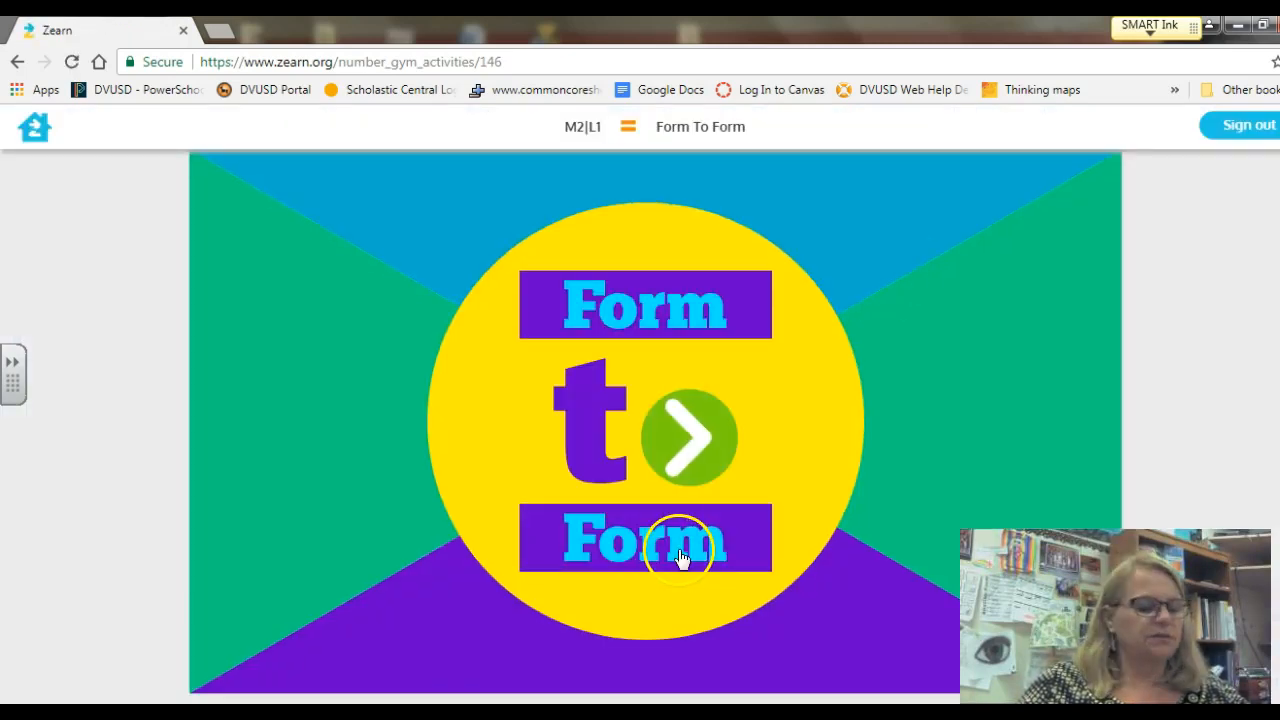
pyautogui.click(704, 457)
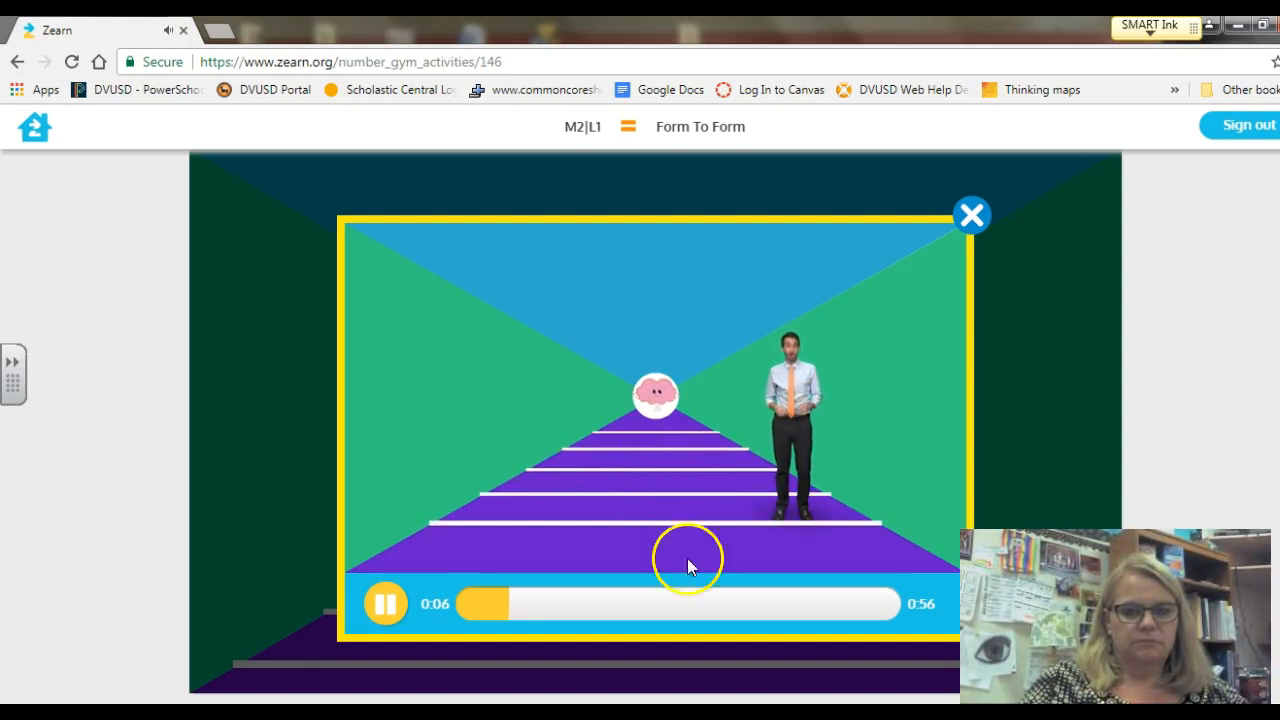
pyautogui.click(829, 665)
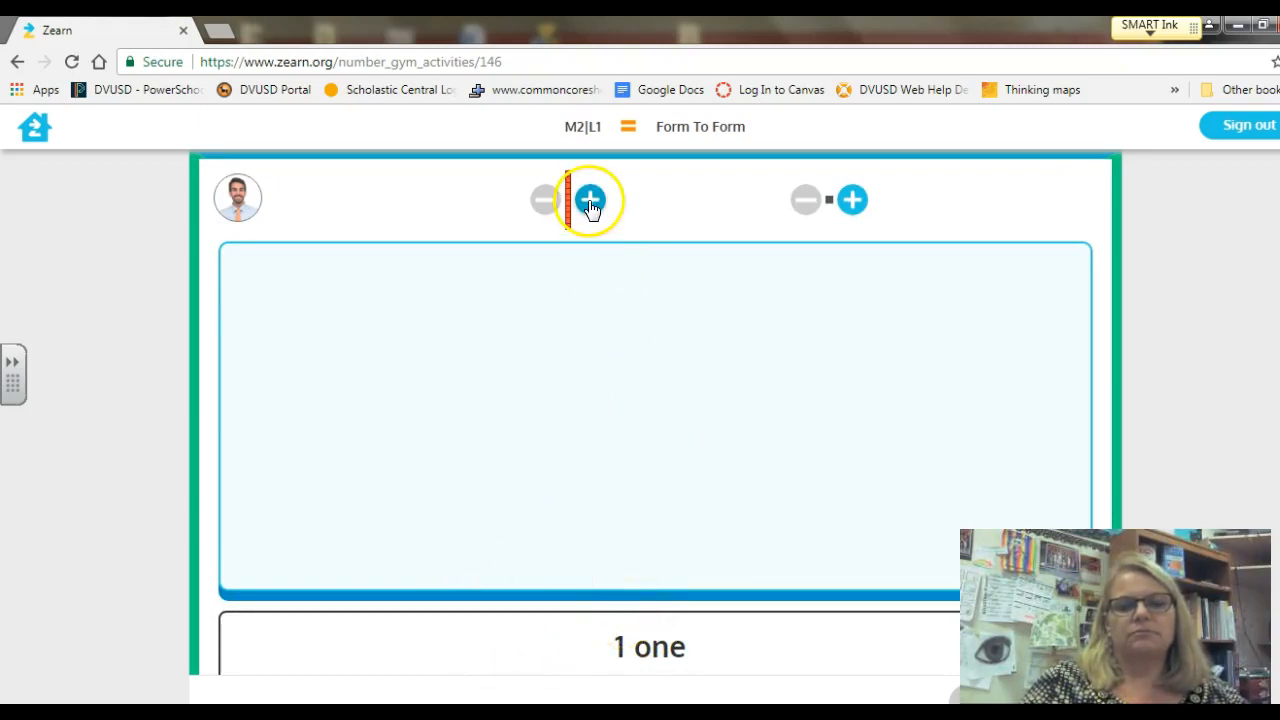
# - Answer the 1 one and 1 ten questions by adding the matching ones cube and tens rod
pyautogui.click(862, 204)
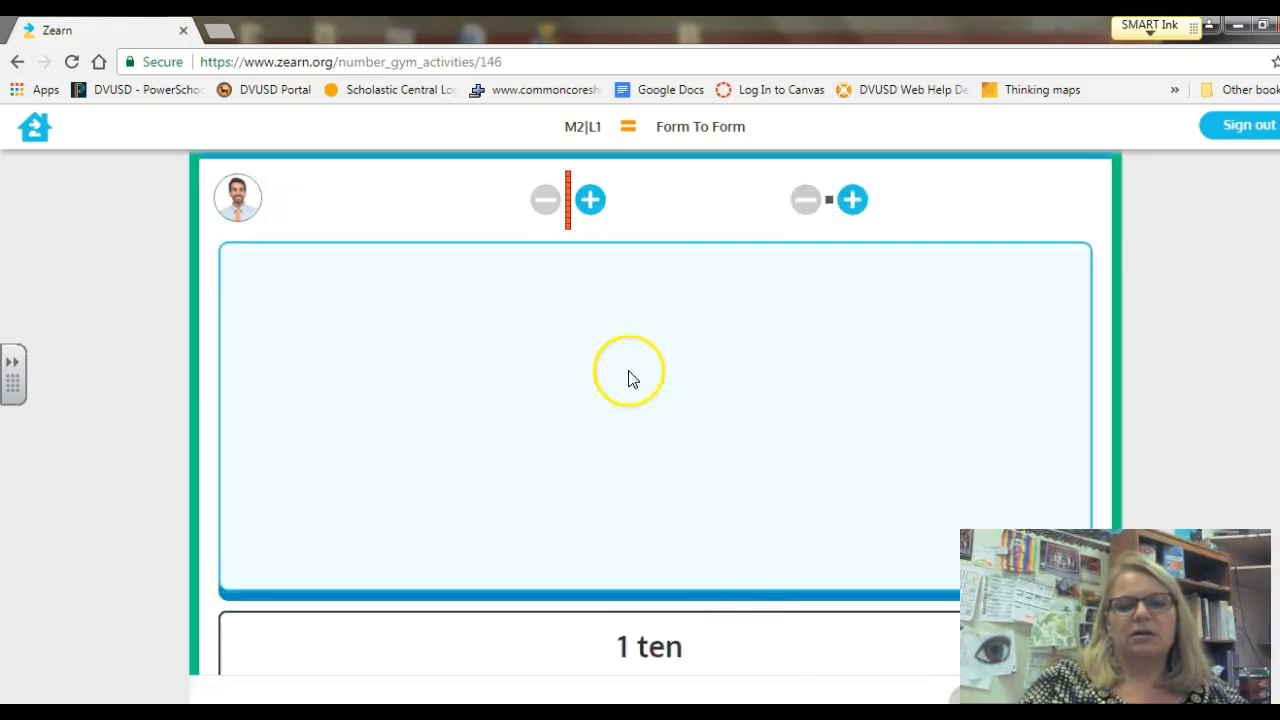
pyautogui.click(590, 203)
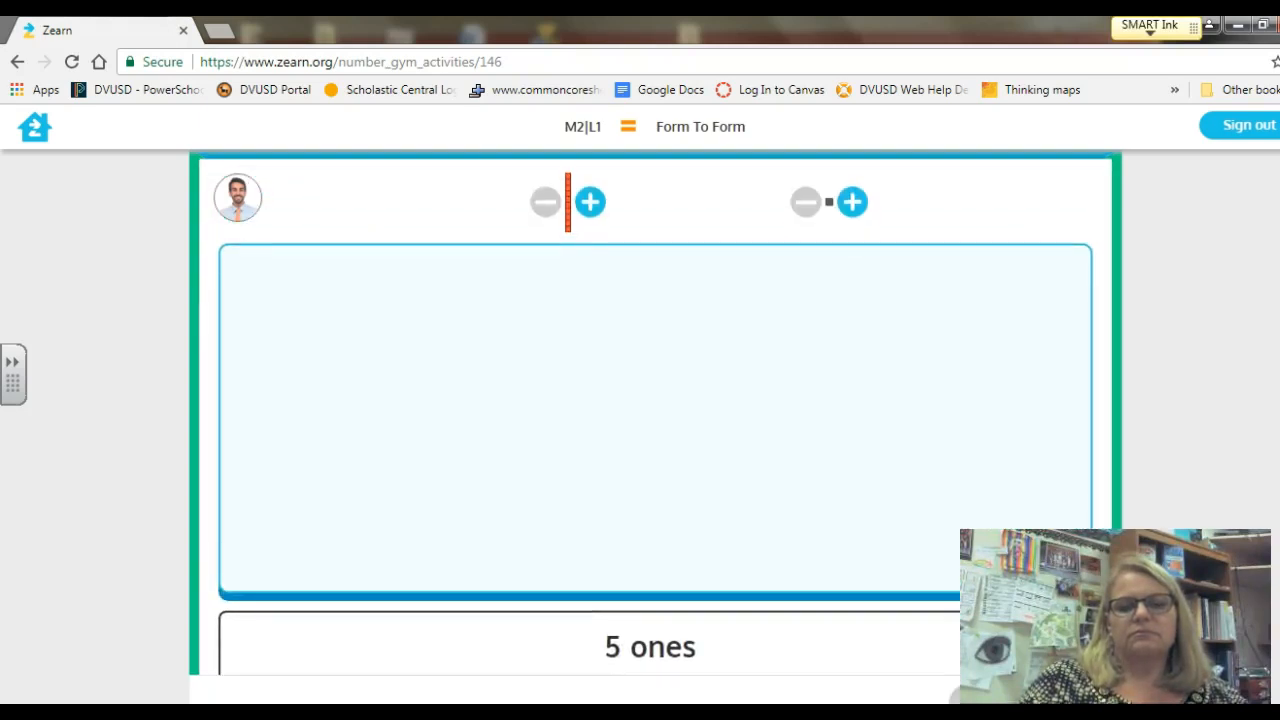
# - Build 5 ones with five ones cubes and submit the answer
pyautogui.click(851, 204)
pyautogui.click(851, 204)
pyautogui.click(851, 204)
pyautogui.click(851, 204)
pyautogui.click(851, 204)
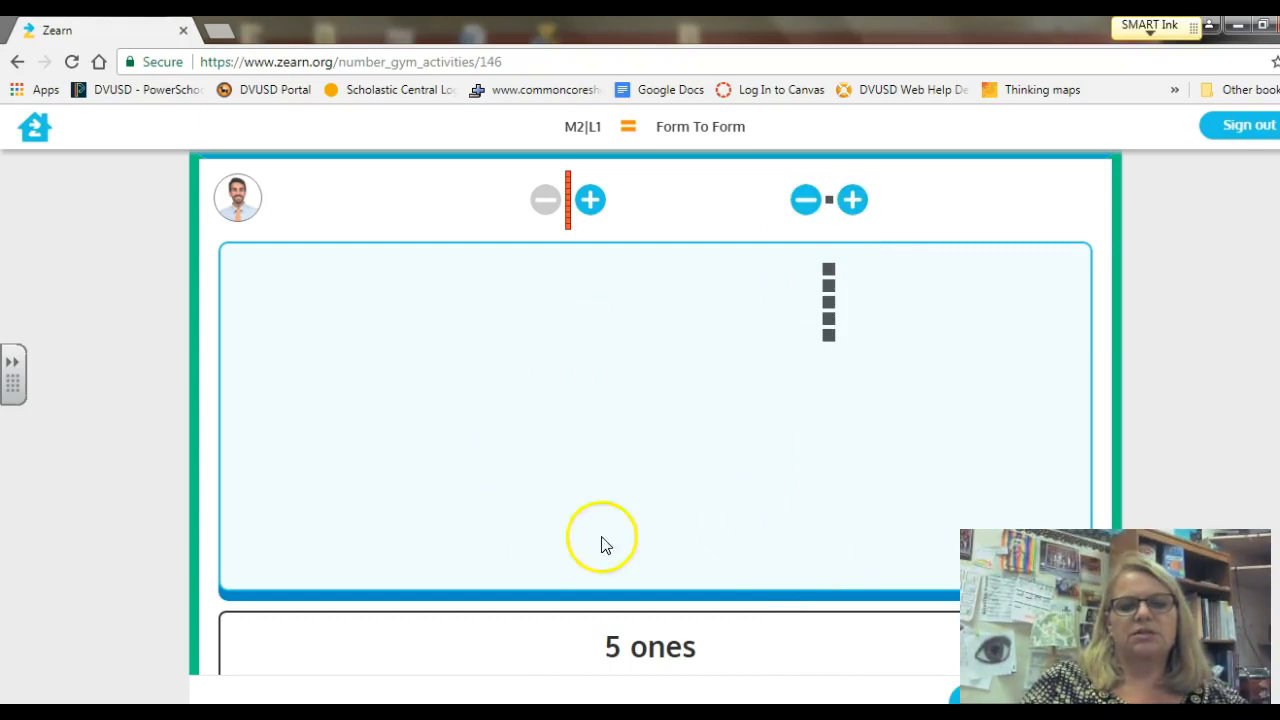
pyautogui.click(1010, 694)
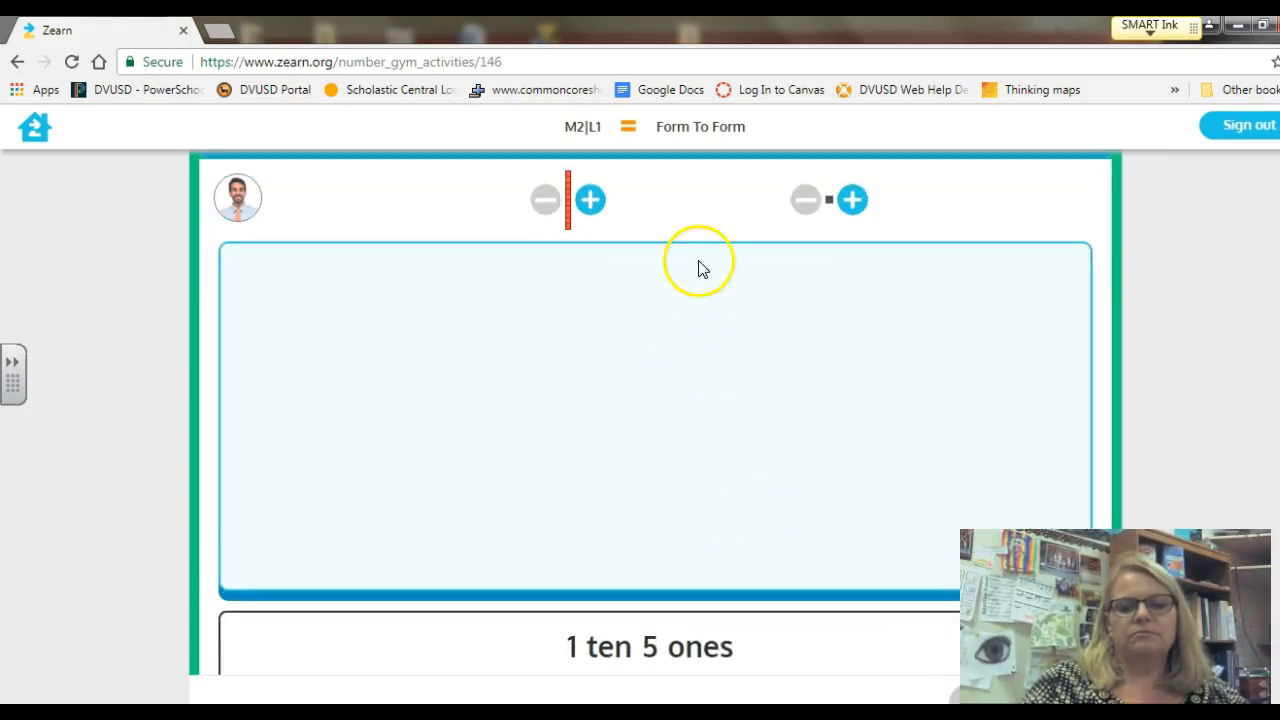
# - Build 1 ten 5 ones with one tens rod and five ones cubes
pyautogui.click(592, 203)
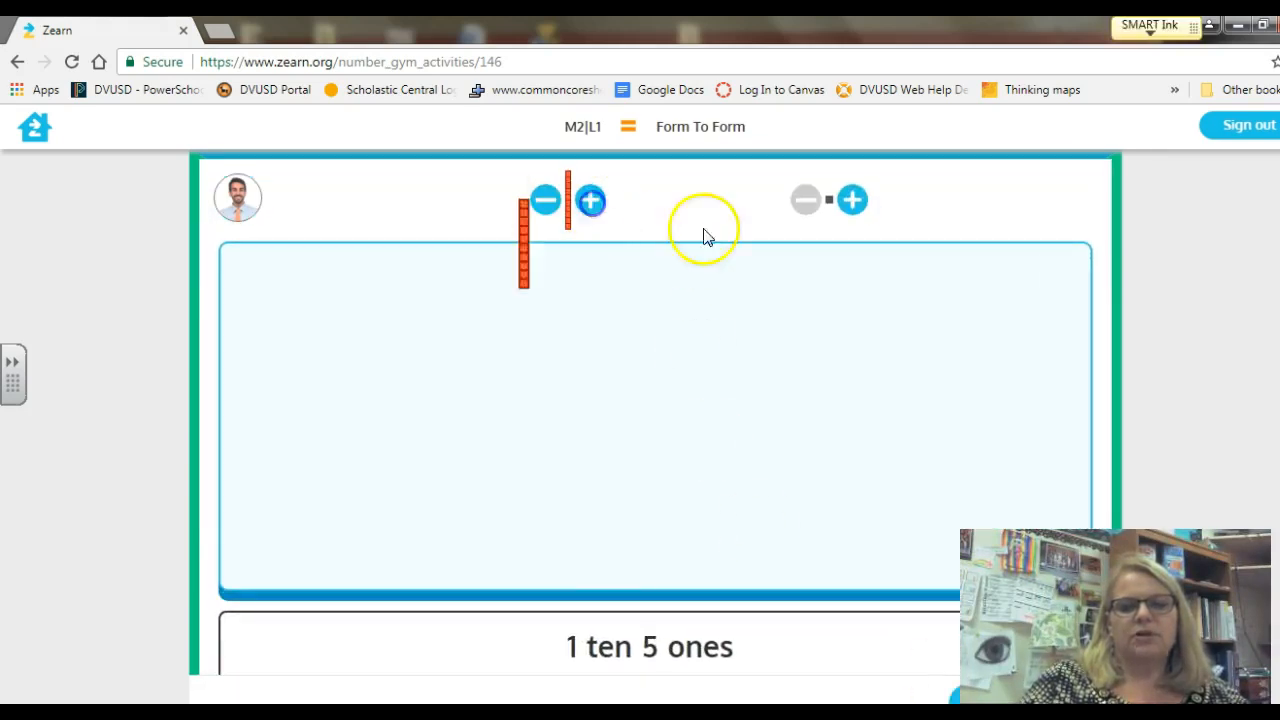
pyautogui.click(853, 207)
pyautogui.click(857, 213)
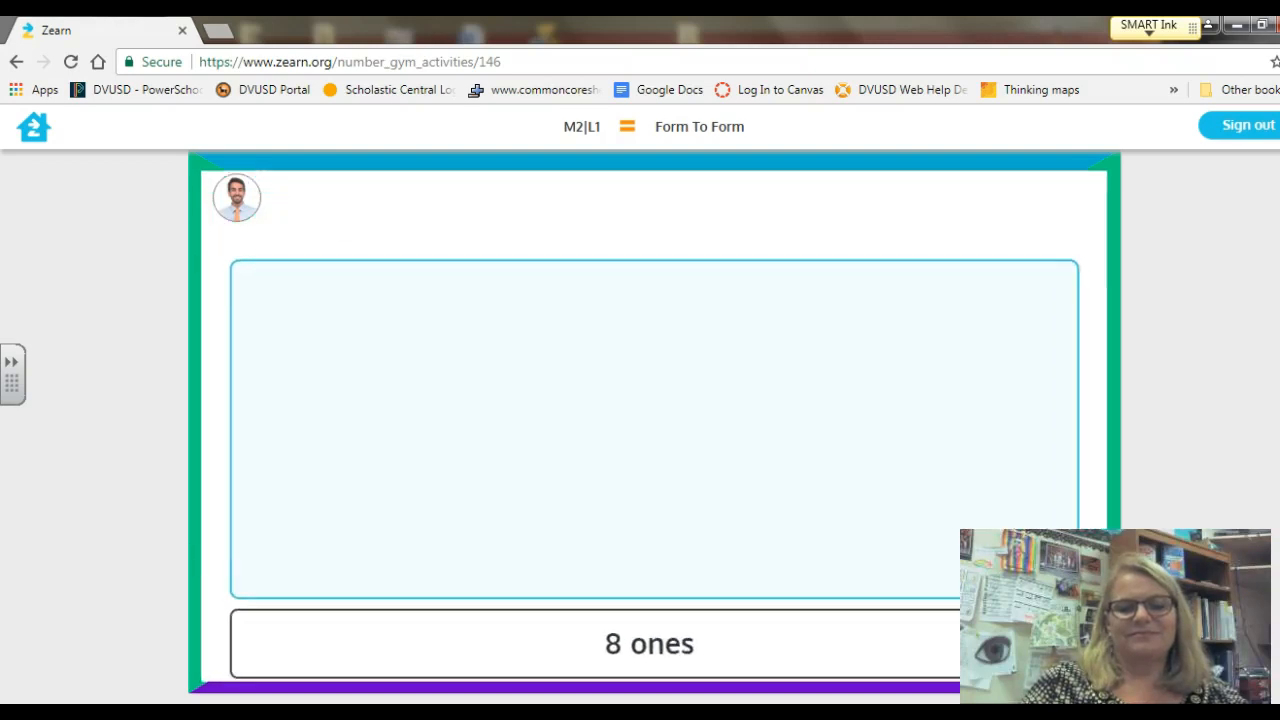
# - Build 8 ones by adding eight ones cubes to the empty work area
pyautogui.click(851, 206)
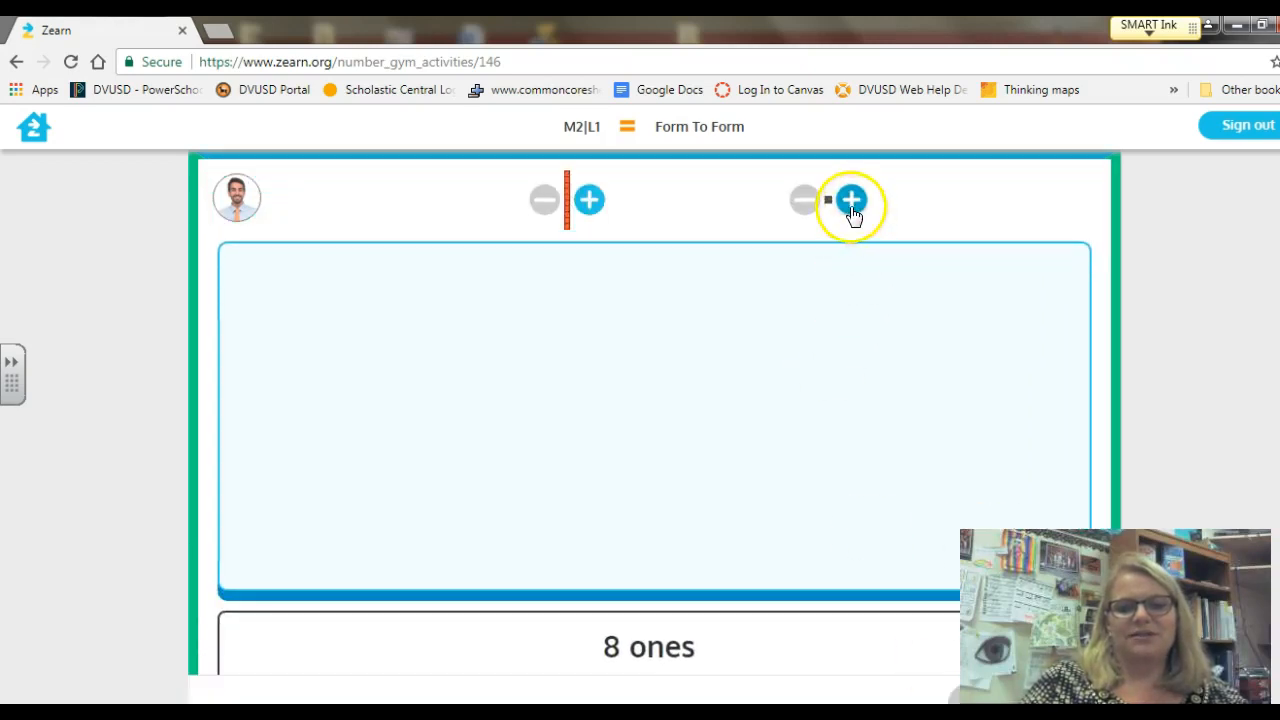
pyautogui.click(851, 206)
pyautogui.click(851, 206)
pyautogui.click(851, 206)
pyautogui.click(851, 206)
pyautogui.click(851, 206)
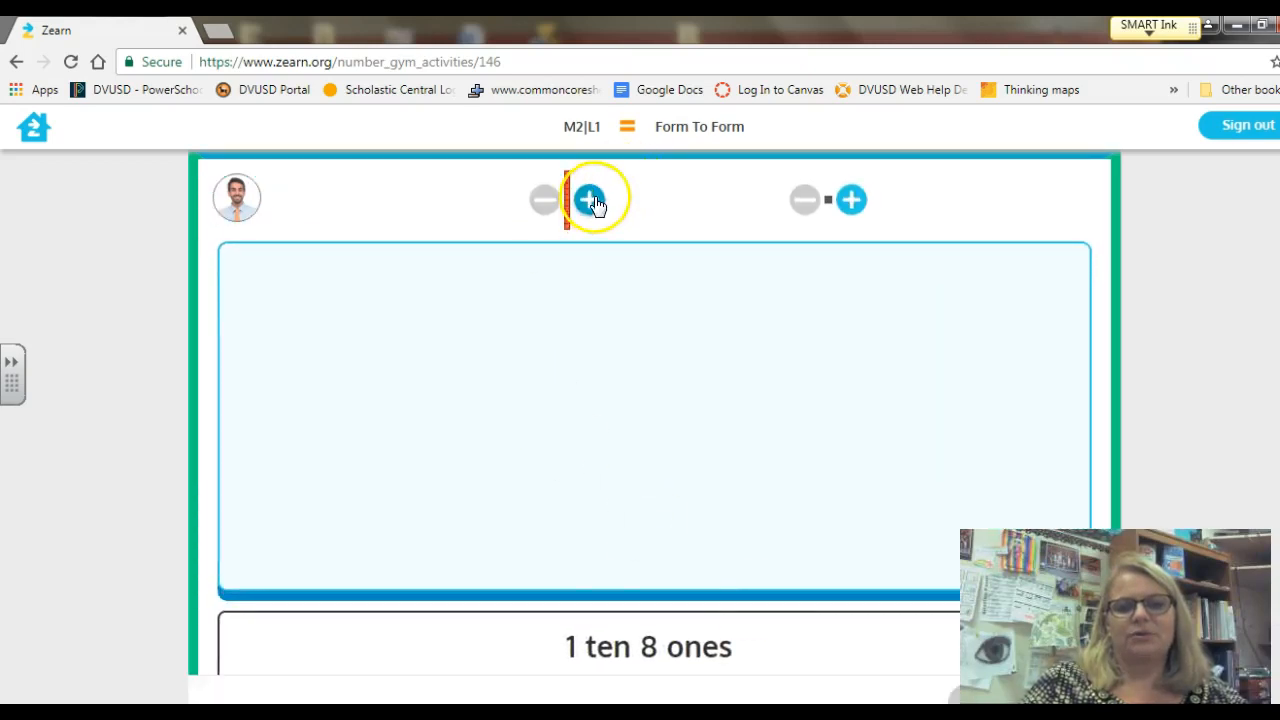
# - Build 1 ten 8 ones with one tens rod and eight ones cubes
pyautogui.click(589, 199)
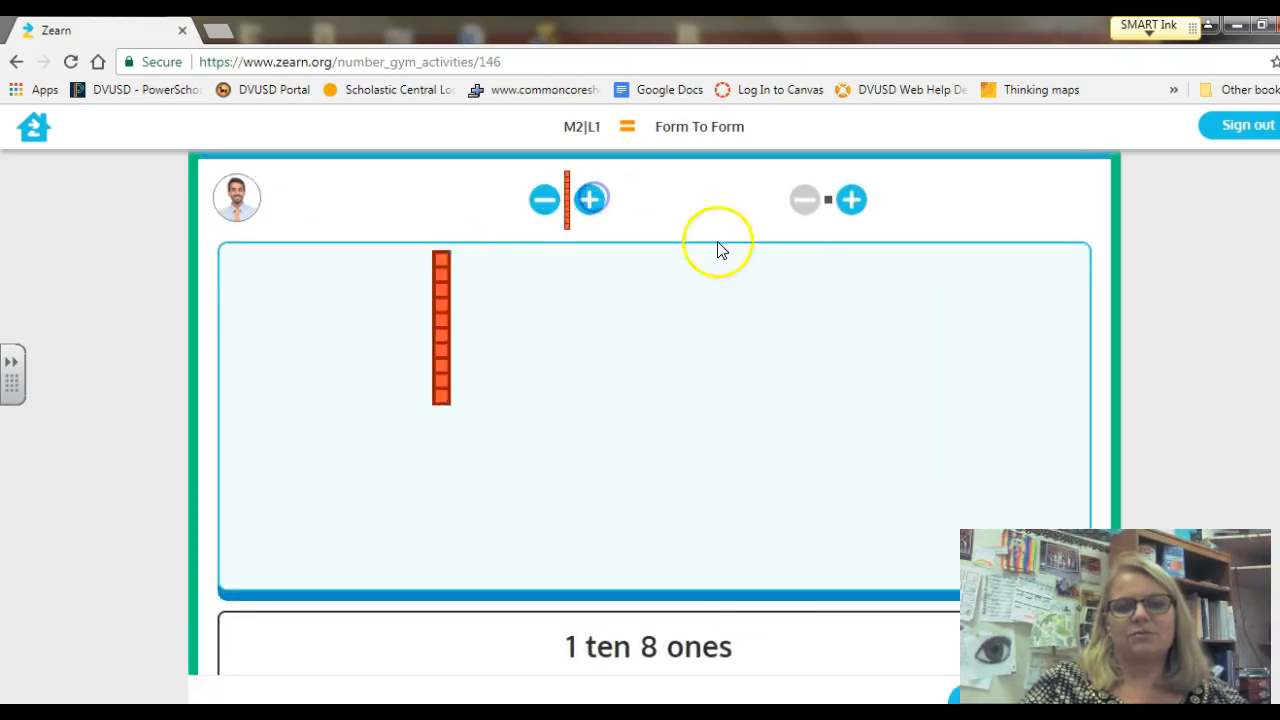
pyautogui.click(851, 201)
pyautogui.click(851, 201)
pyautogui.click(851, 201)
pyautogui.click(851, 201)
pyautogui.click(851, 201)
pyautogui.click(851, 201)
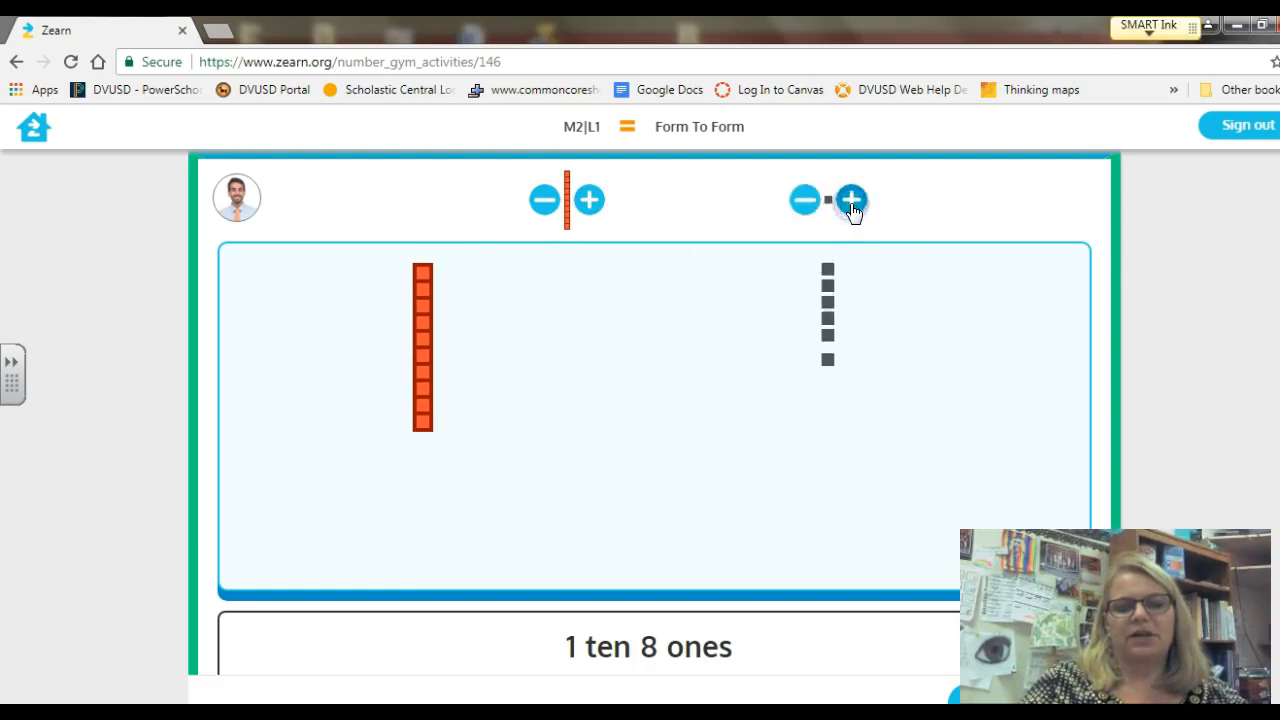
pyautogui.click(851, 201)
pyautogui.click(851, 201)
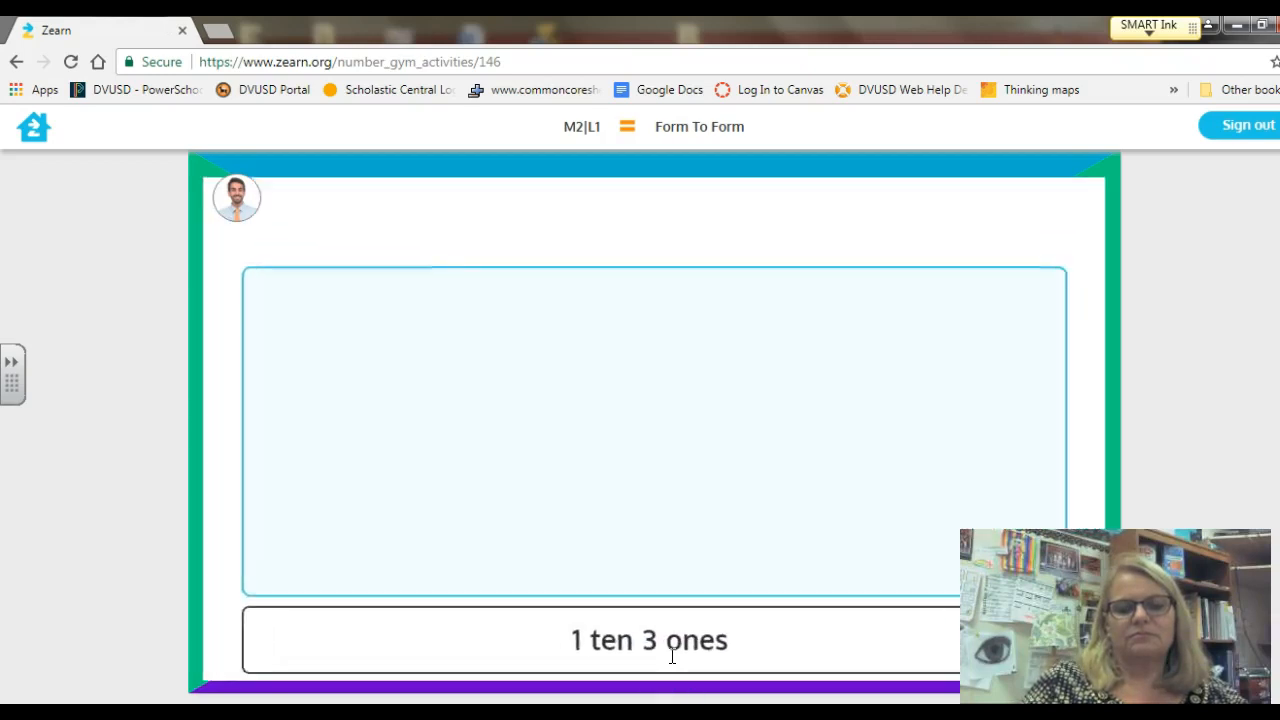
# - Build 1 ten 3 ones and, for the following question, 1 ten 6 ones with tens rods and ones cubes
pyautogui.click(592, 203)
pyautogui.click(851, 201)
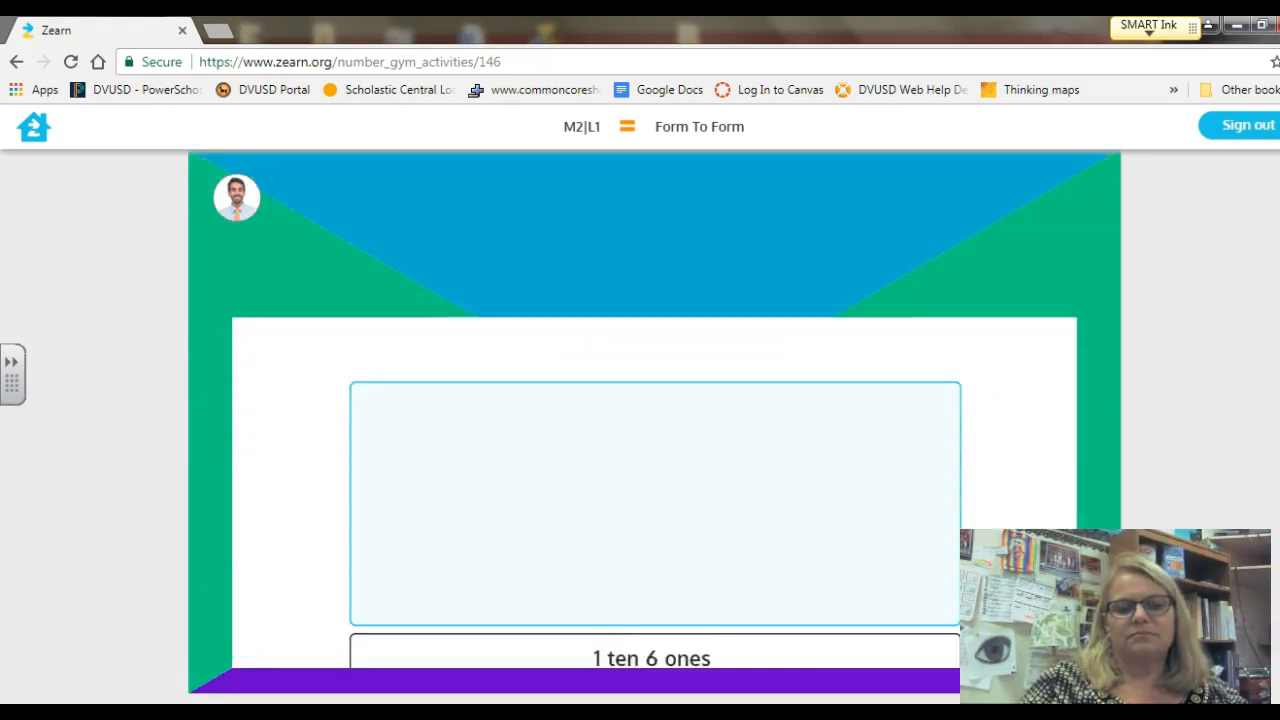
pyautogui.click(589, 200)
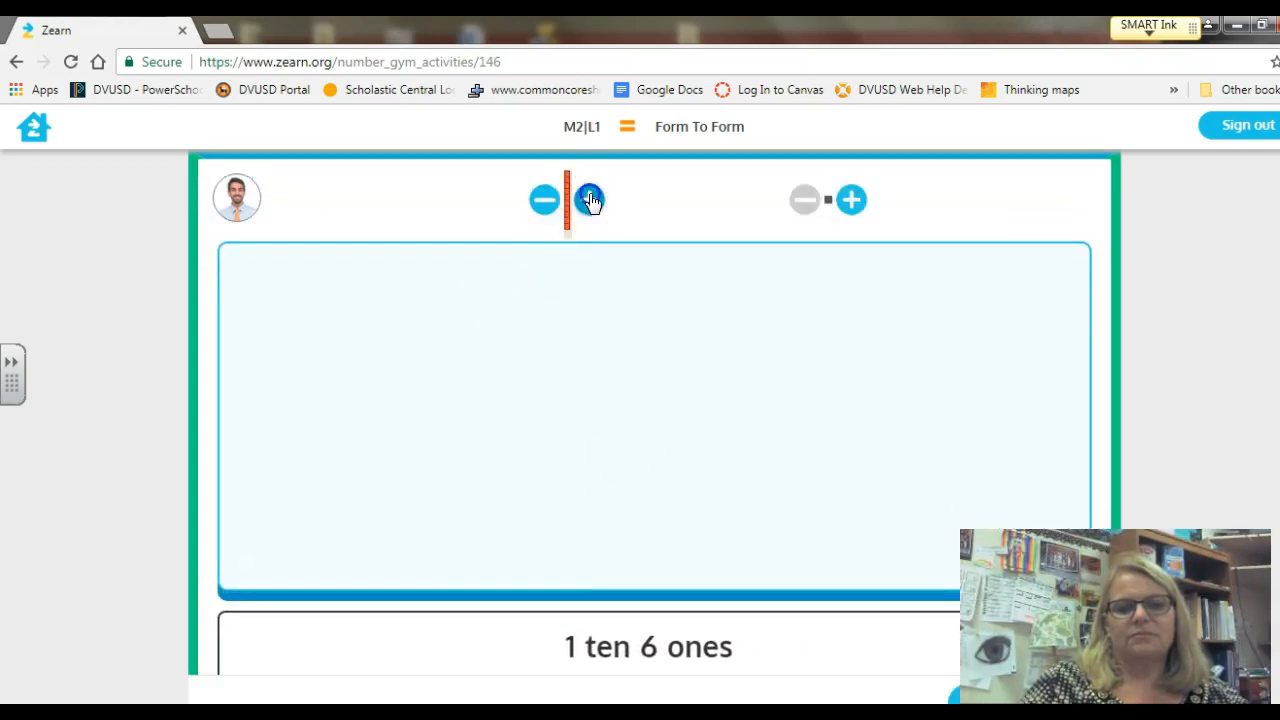
pyautogui.click(851, 201)
pyautogui.click(851, 201)
pyautogui.click(851, 201)
pyautogui.click(851, 201)
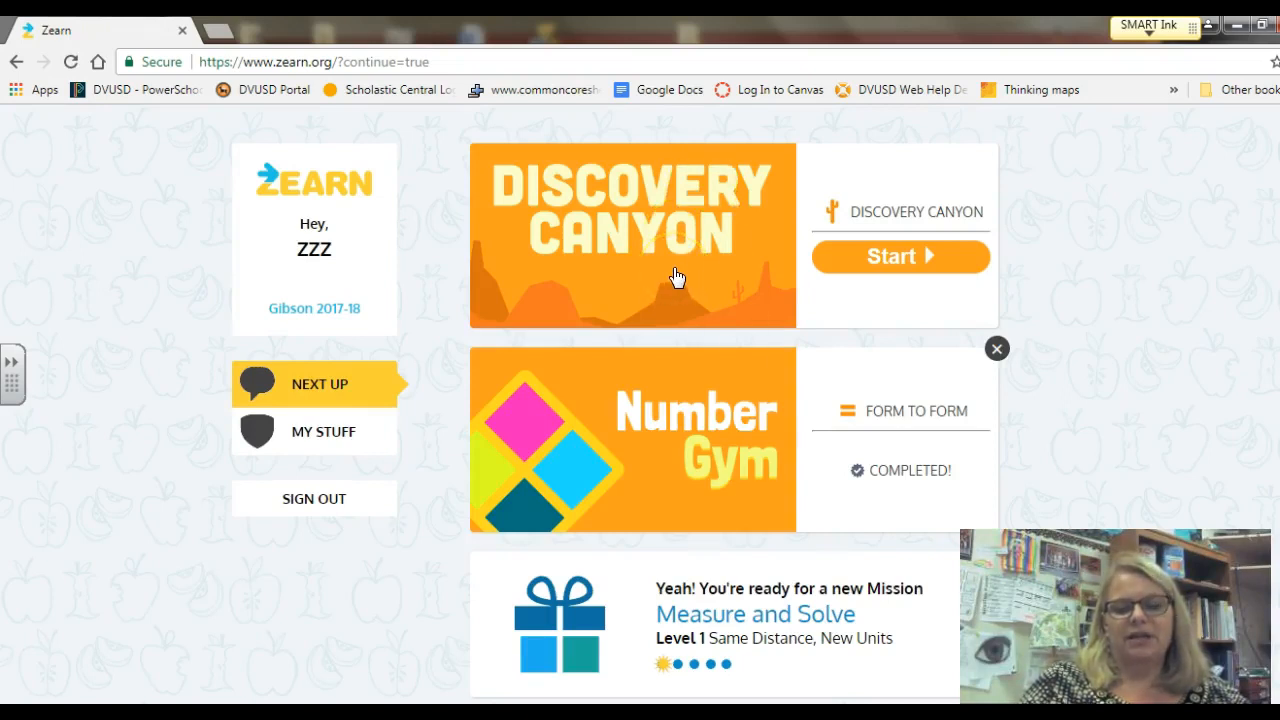
# - Start the Discovery Canyon activity, open its first problem and play the spoken instruction
pyautogui.click(920, 257)
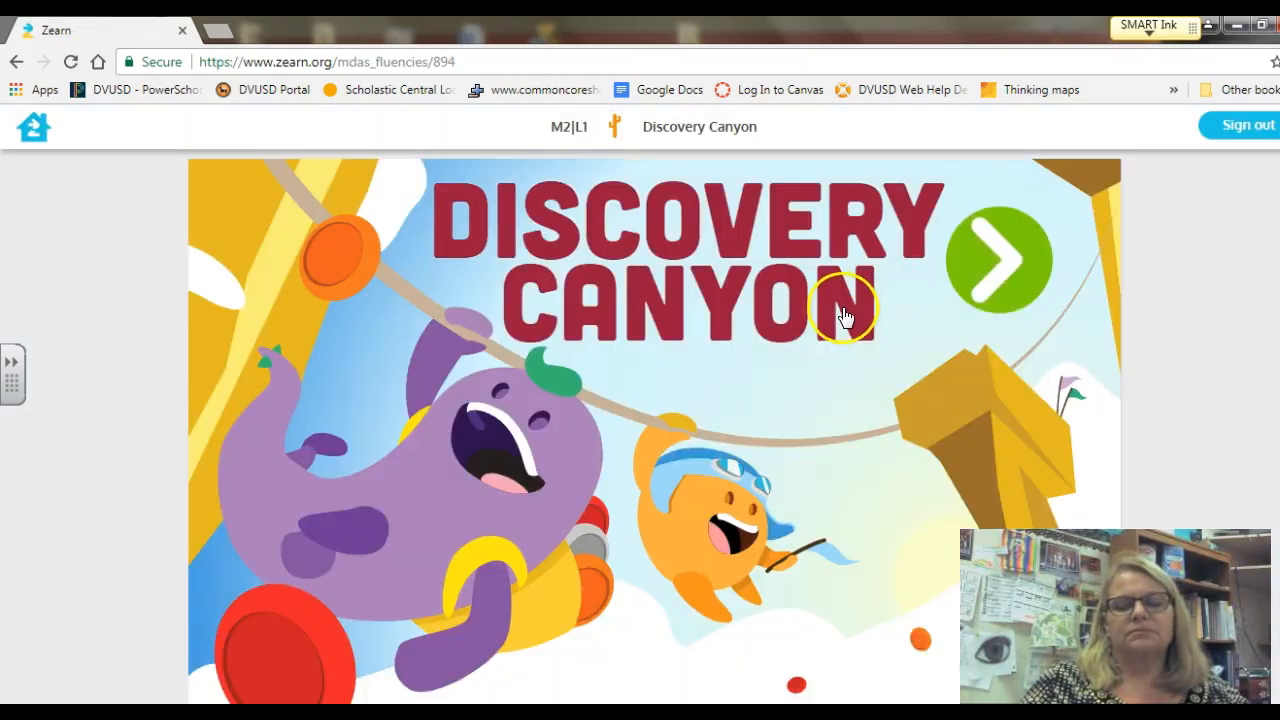
pyautogui.click(1008, 275)
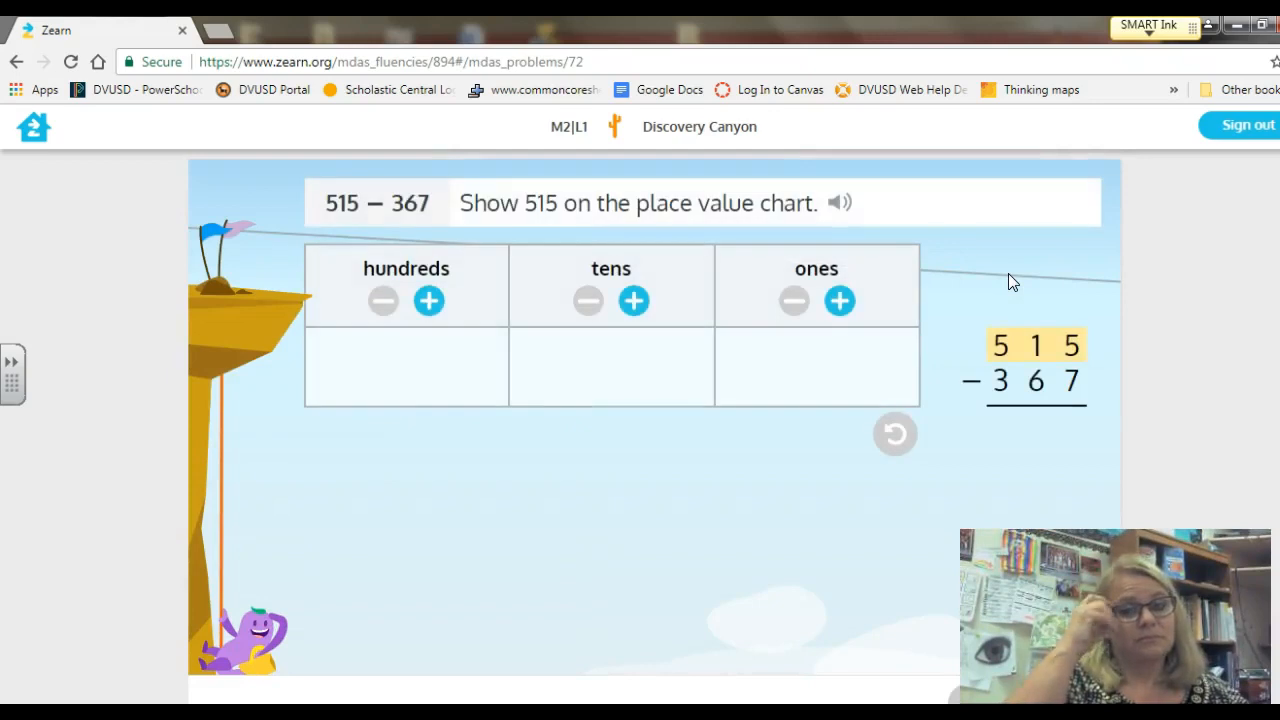
pyautogui.click(838, 205)
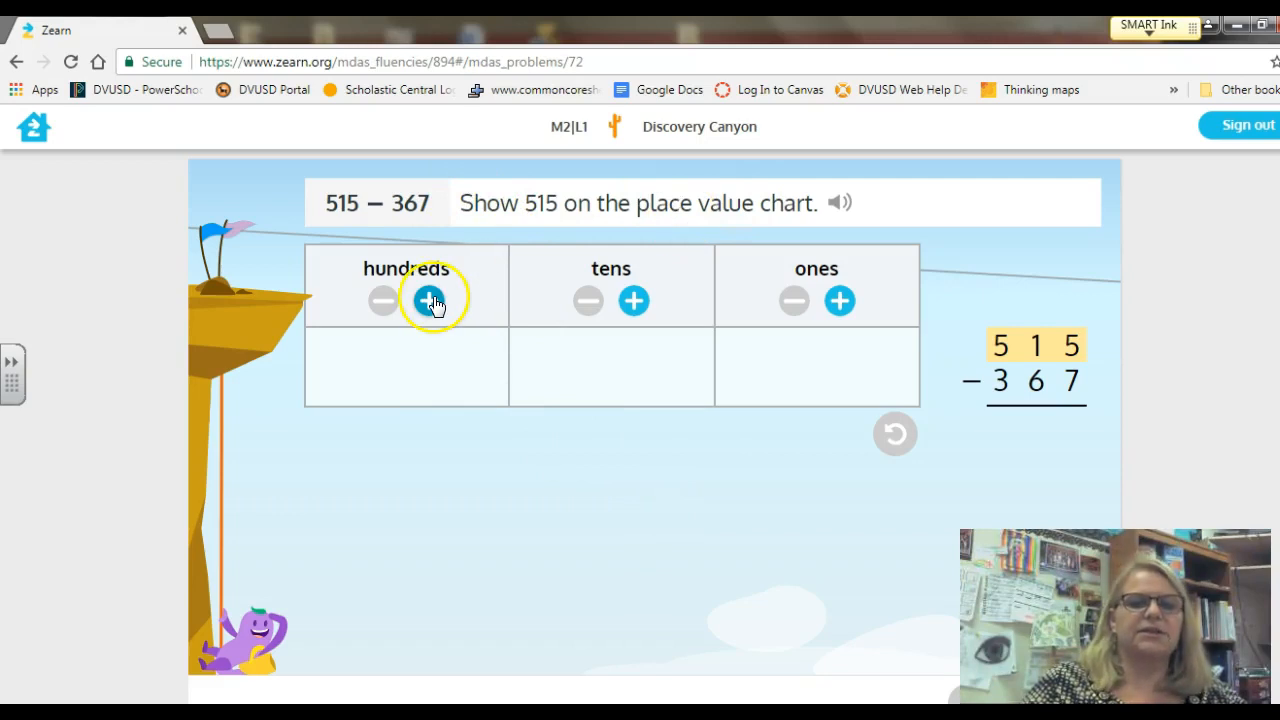
# - Show 515 on the place value chart with 5 hundreds, 1 ten and 5 ones disks, and submit it
pyautogui.click(431, 301)
pyautogui.click(431, 301)
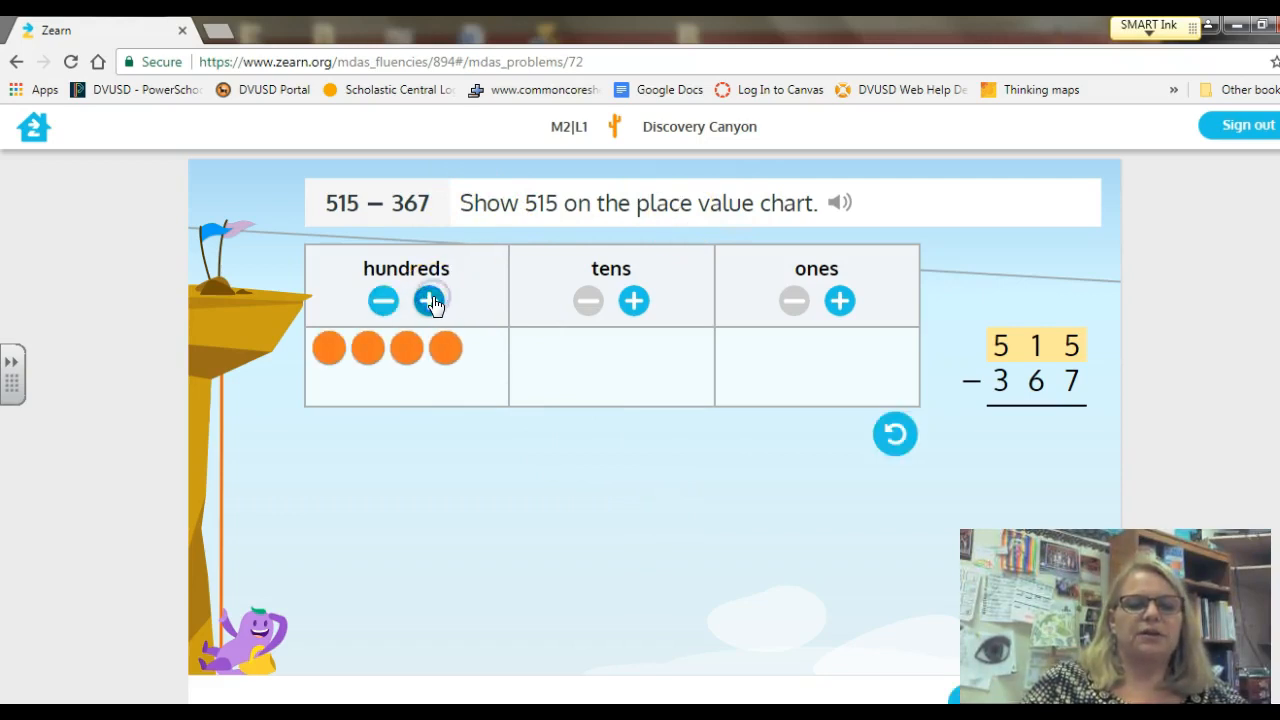
pyautogui.click(431, 301)
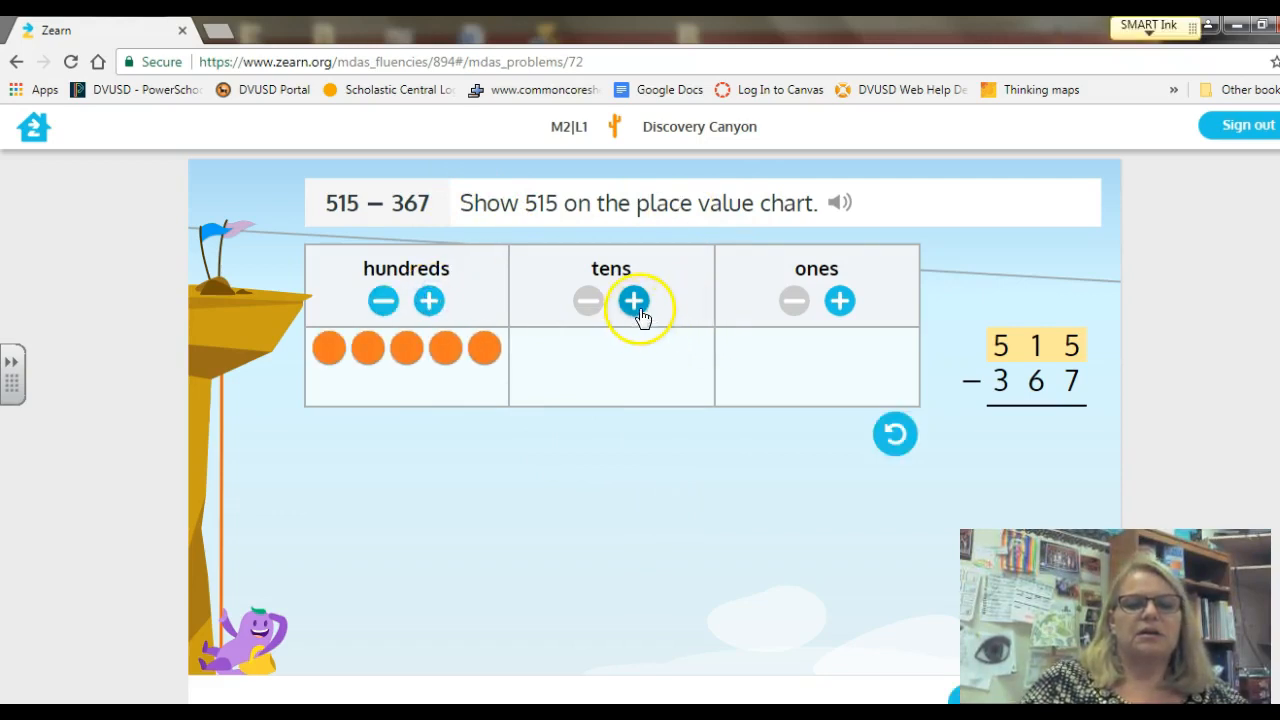
pyautogui.click(634, 303)
pyautogui.click(839, 302)
pyautogui.click(839, 302)
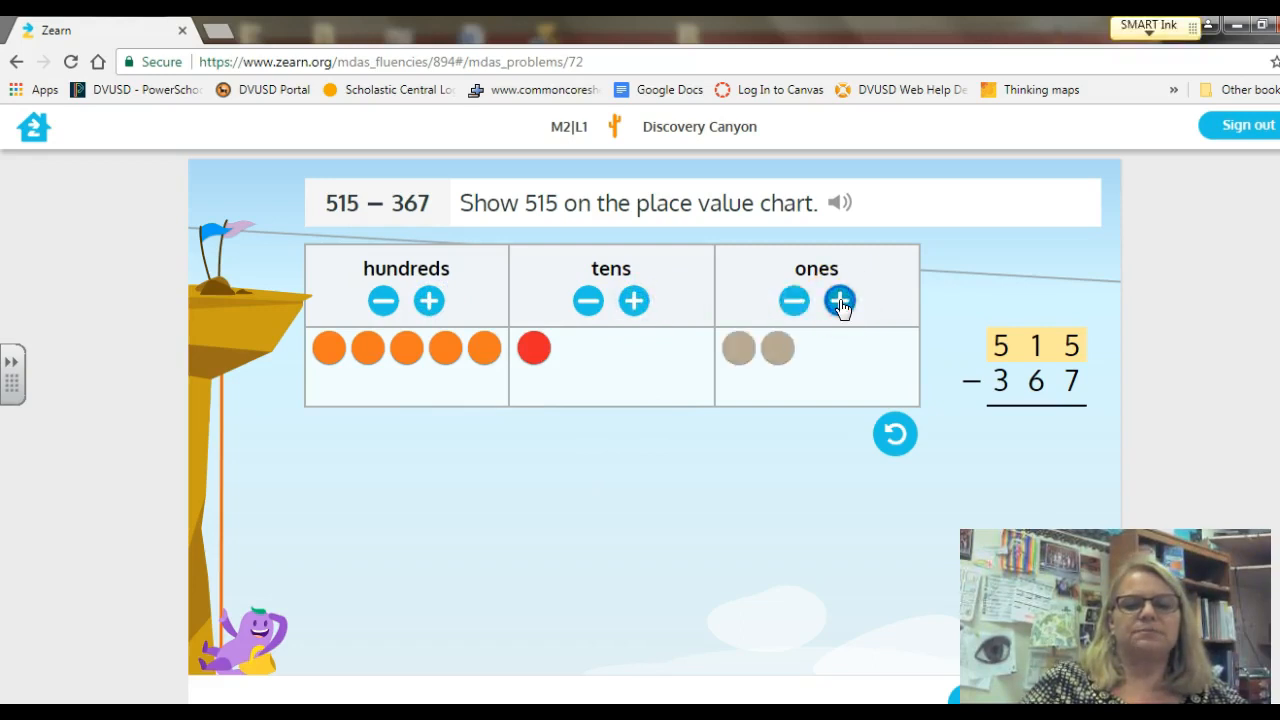
pyautogui.click(840, 303)
pyautogui.click(840, 303)
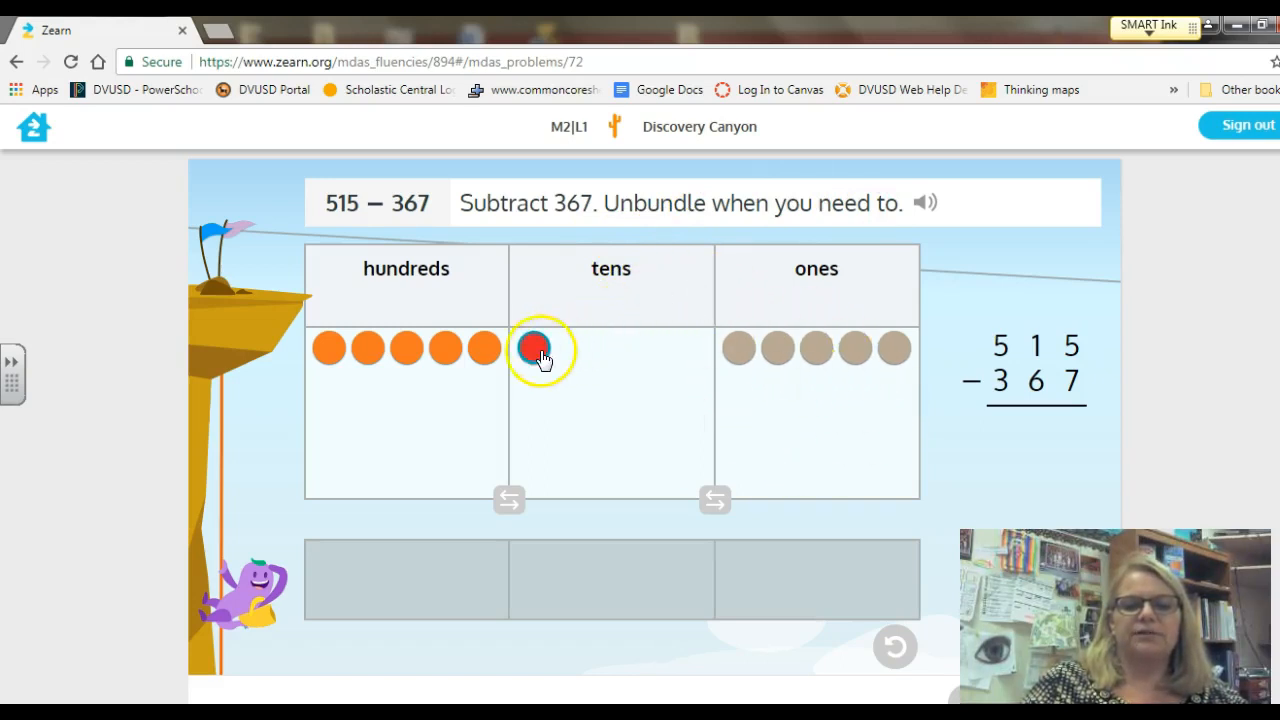
# - Unbundle the single ten into ones and take away 7 ones disks for 515 − 367
pyautogui.click(534, 352)
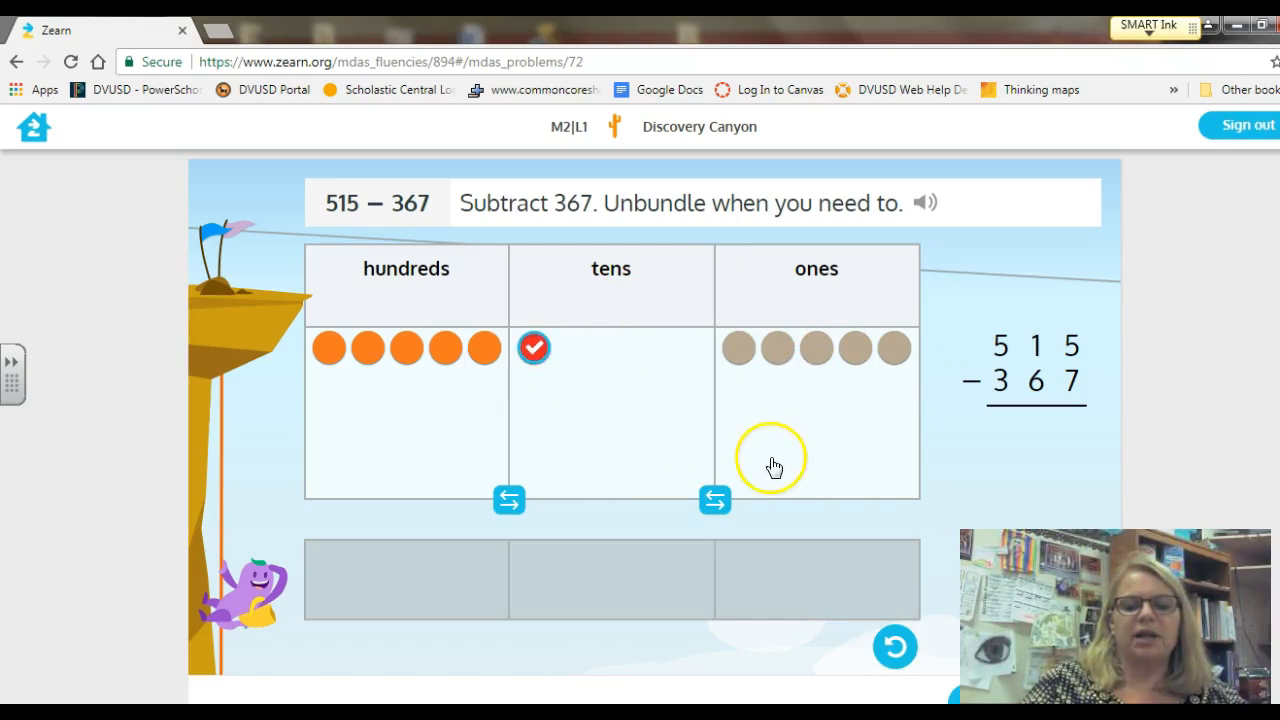
pyautogui.click(715, 500)
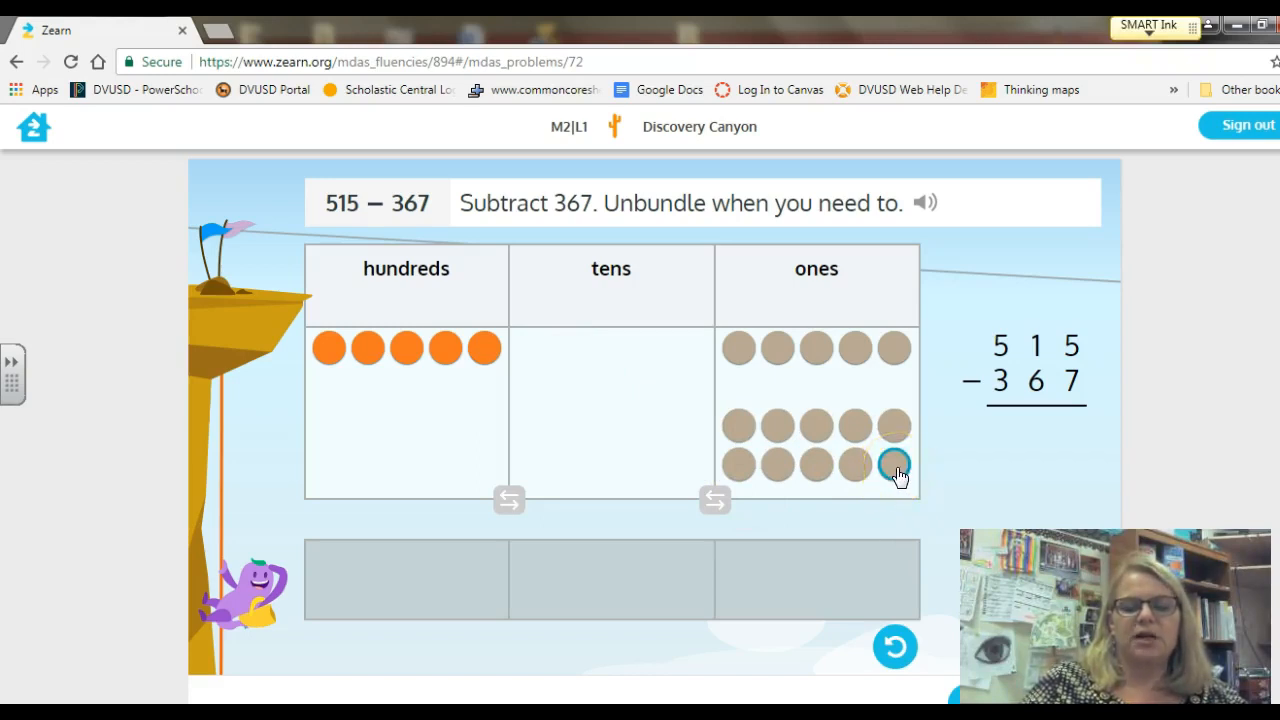
pyautogui.moveTo(897, 476); pyautogui.dragTo(840, 570)
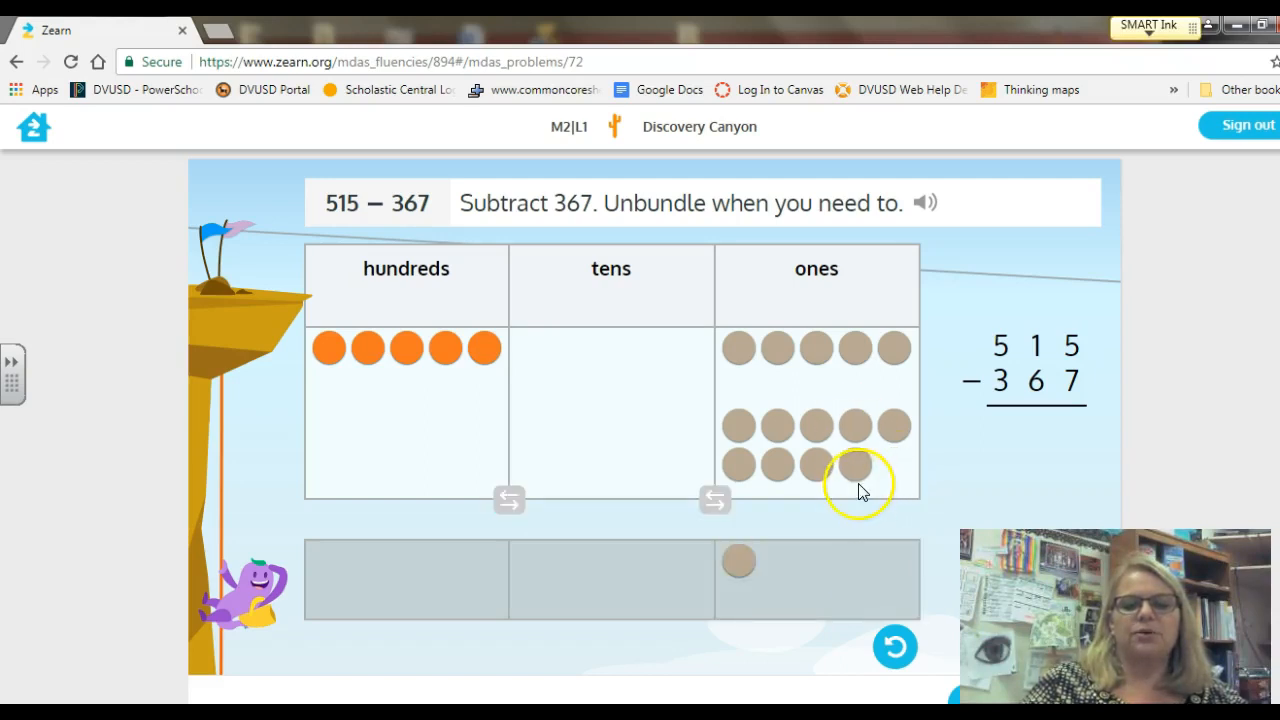
pyautogui.moveTo(859, 476); pyautogui.dragTo(791, 568)
pyautogui.moveTo(814, 478); pyautogui.dragTo(816, 578)
pyautogui.moveTo(777, 464); pyautogui.dragTo(894, 556)
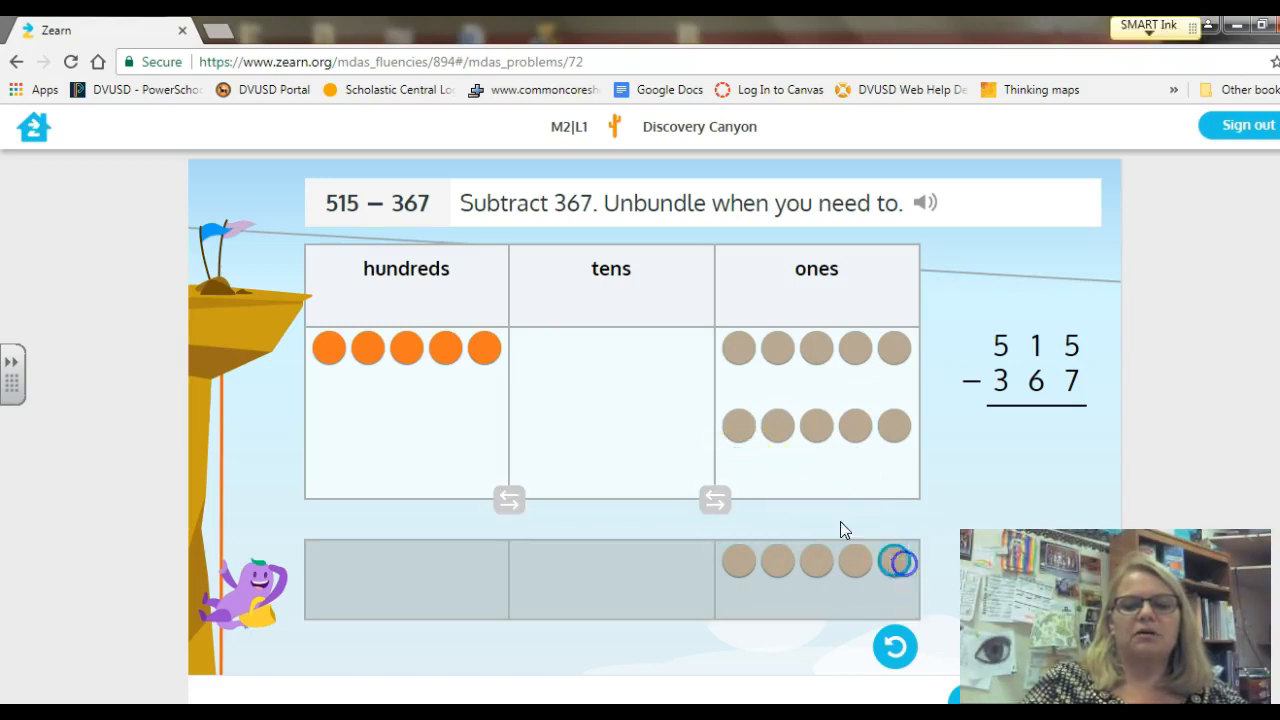
pyautogui.moveTo(740, 428); pyautogui.dragTo(774, 597)
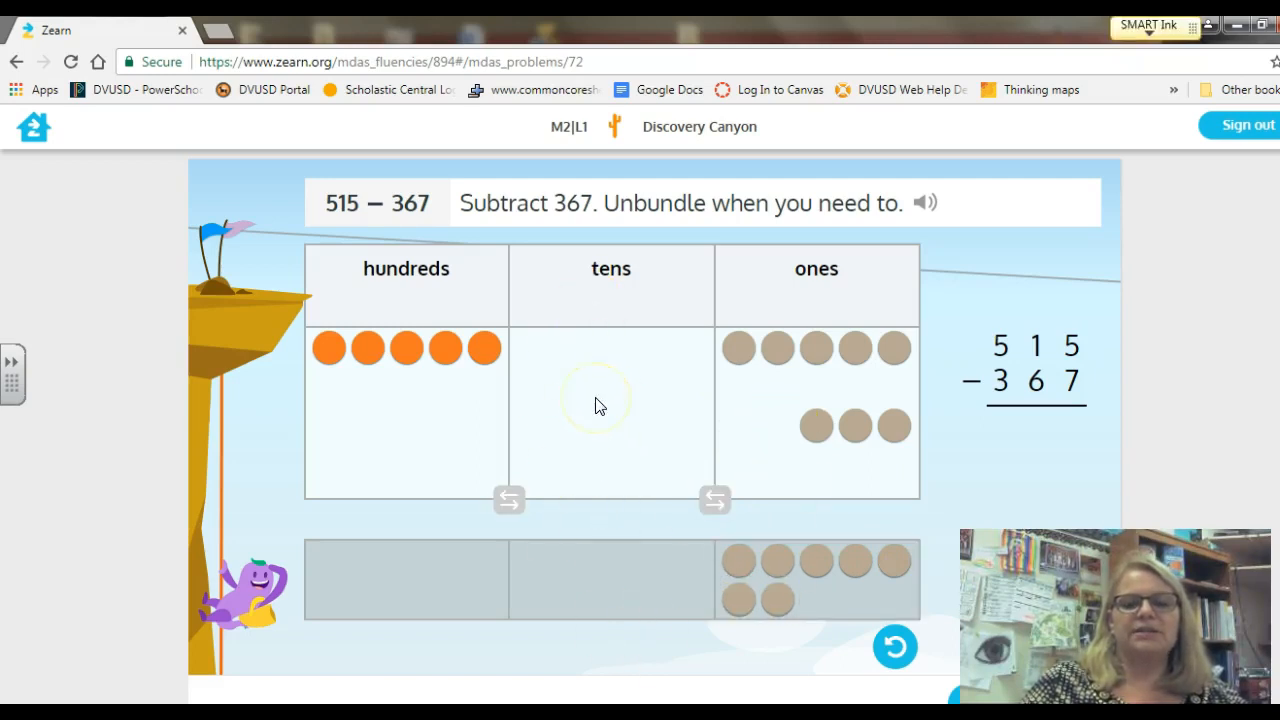
# - Unbundle one hundred into tens and move 6 tens disks to the take-away area
pyautogui.click(485, 348)
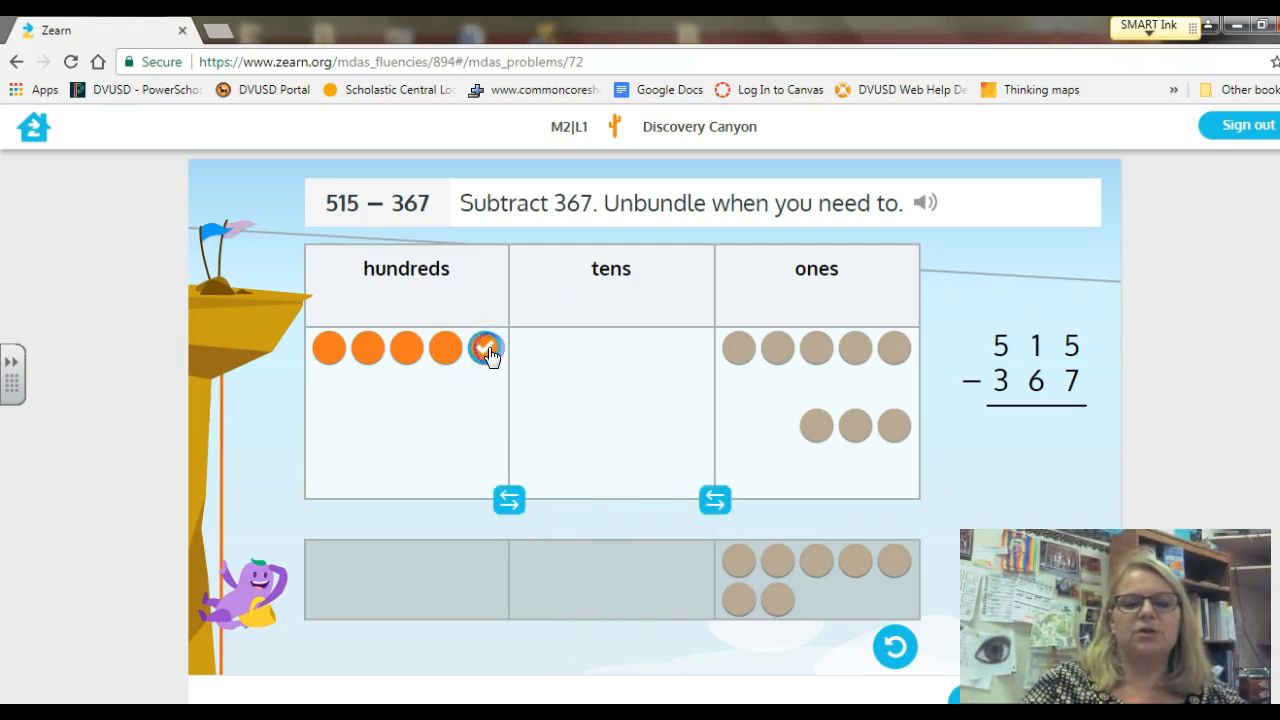
pyautogui.click(509, 500)
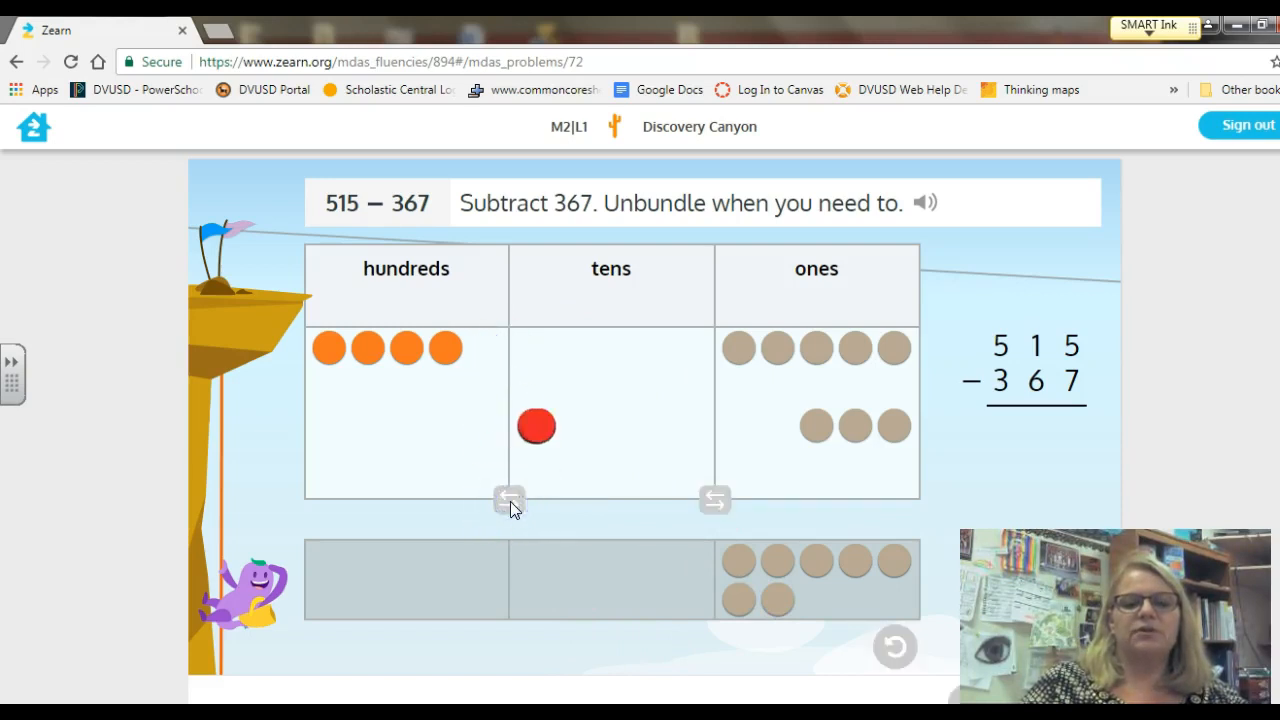
pyautogui.moveTo(691, 465); pyautogui.dragTo(651, 560)
pyautogui.moveTo(665, 478); pyautogui.dragTo(588, 561)
pyautogui.moveTo(609, 478); pyautogui.dragTo(605, 556)
pyautogui.moveTo(572, 464); pyautogui.dragTo(652, 561)
pyautogui.moveTo(534, 464); pyautogui.dragTo(695, 563)
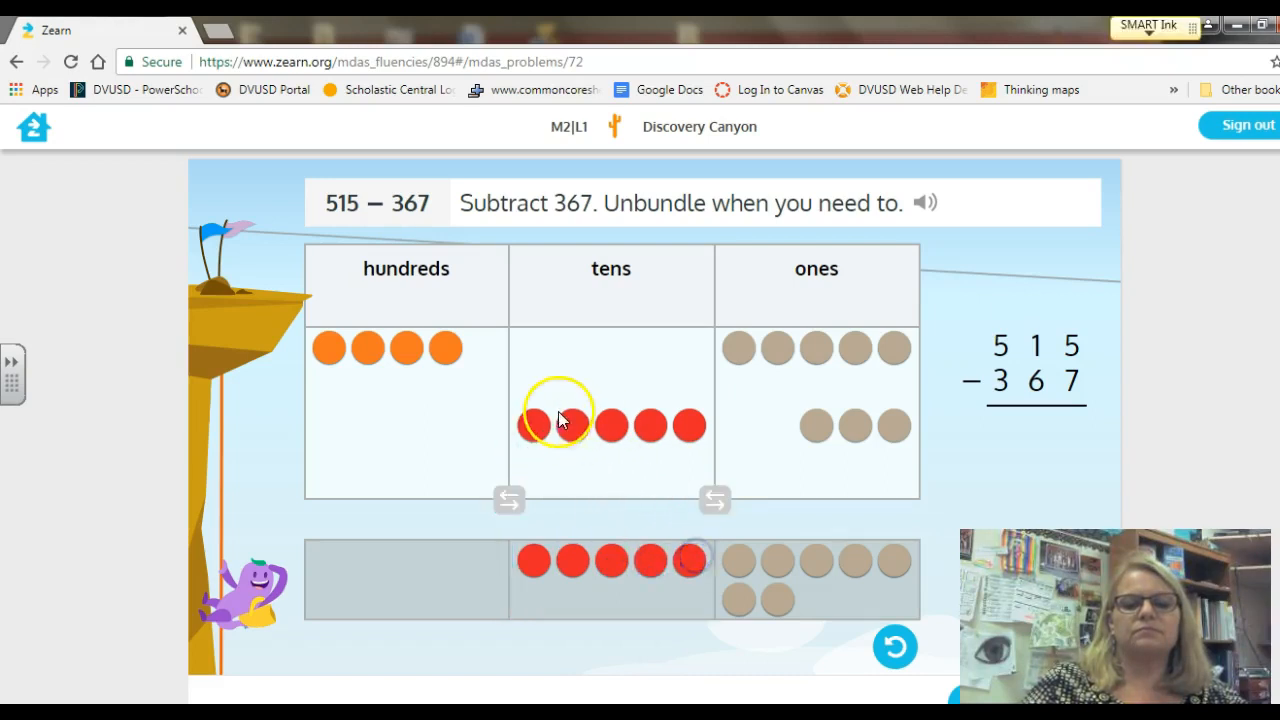
pyautogui.moveTo(532, 424); pyautogui.dragTo(540, 597)
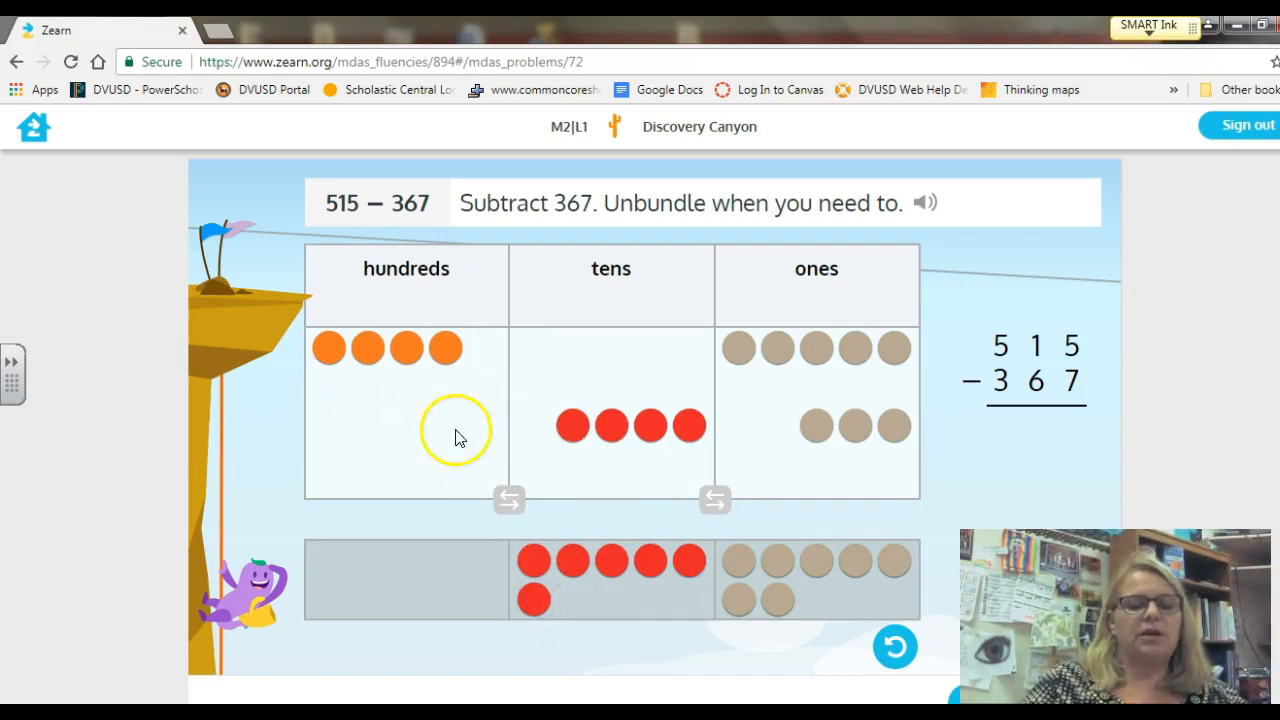
# - Take away 3 hundreds disks to finish subtracting 367, and submit the chart
pyautogui.moveTo(447, 347); pyautogui.dragTo(478, 567)
pyautogui.moveTo(406, 347); pyautogui.dragTo(371, 571)
pyautogui.moveTo(366, 363); pyautogui.dragTo(406, 576)
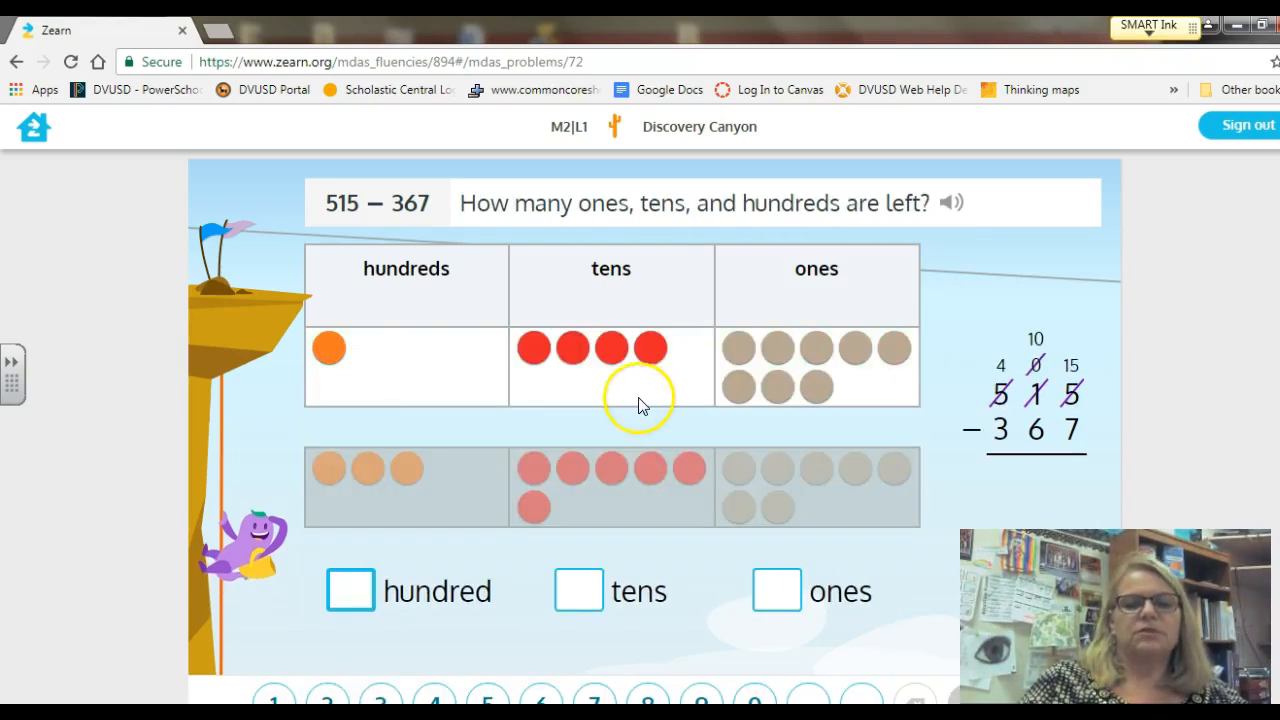
# - Answer what is left of 515 − 367 as 1 hundred, 4 tens and 8 ones, correcting the tens entry, and submit it
pyautogui.click(346, 591)
pyautogui.write('1')
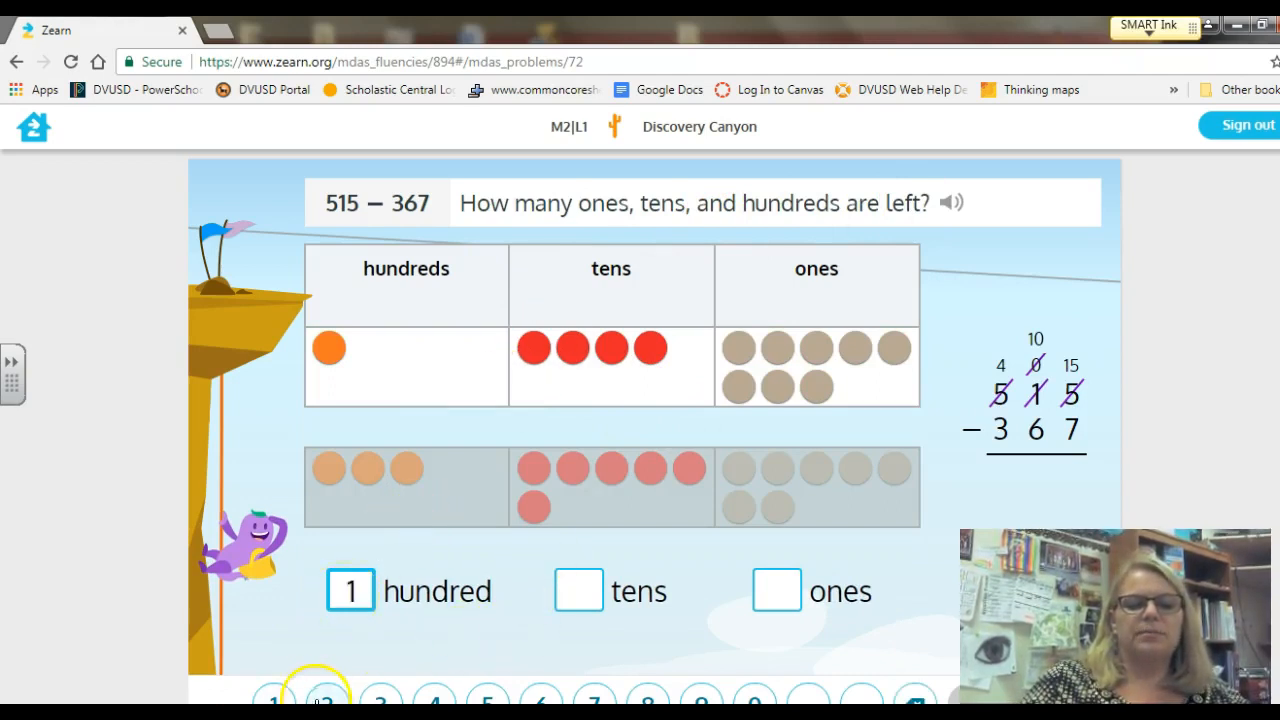
pyautogui.click(574, 595)
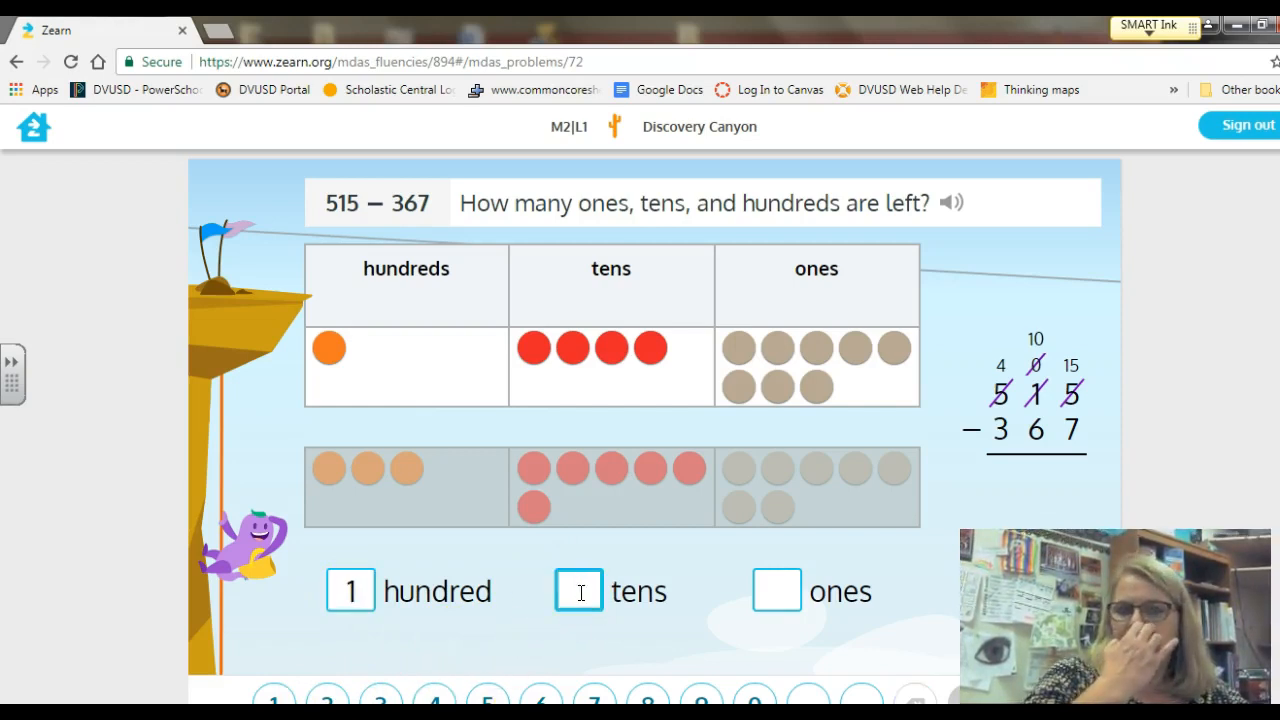
pyautogui.click(760, 618)
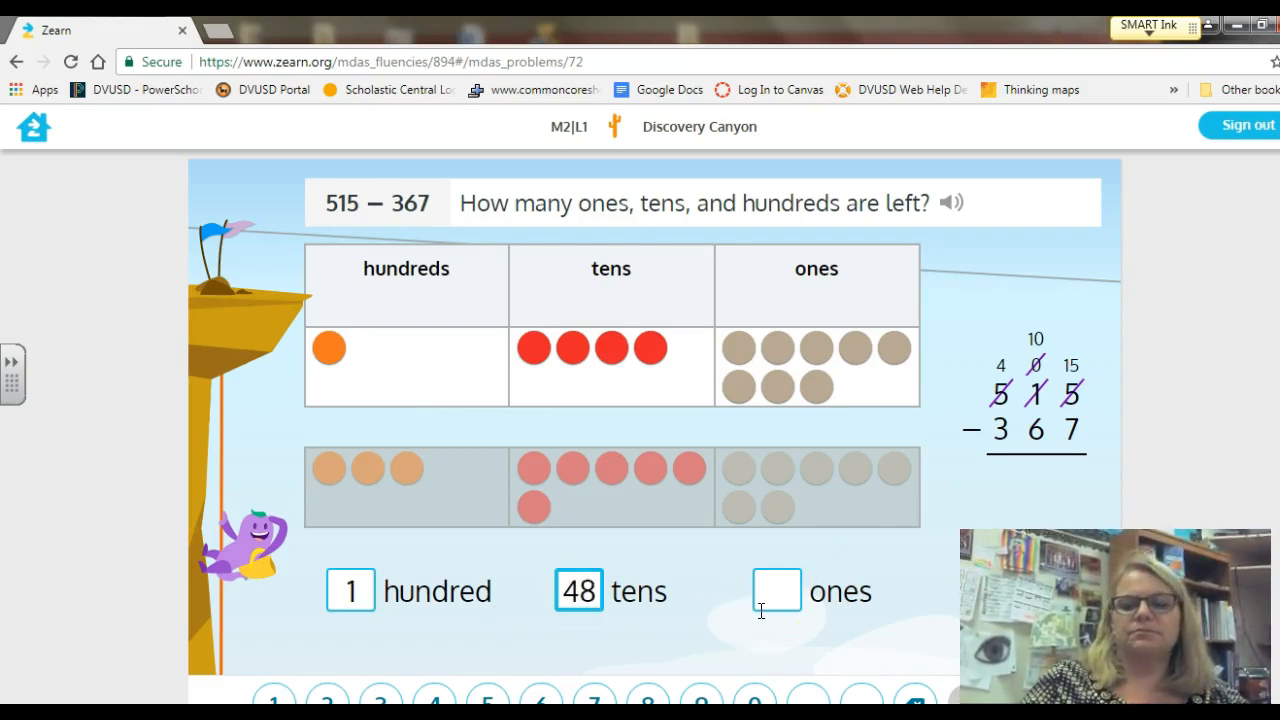
pyautogui.click(588, 570)
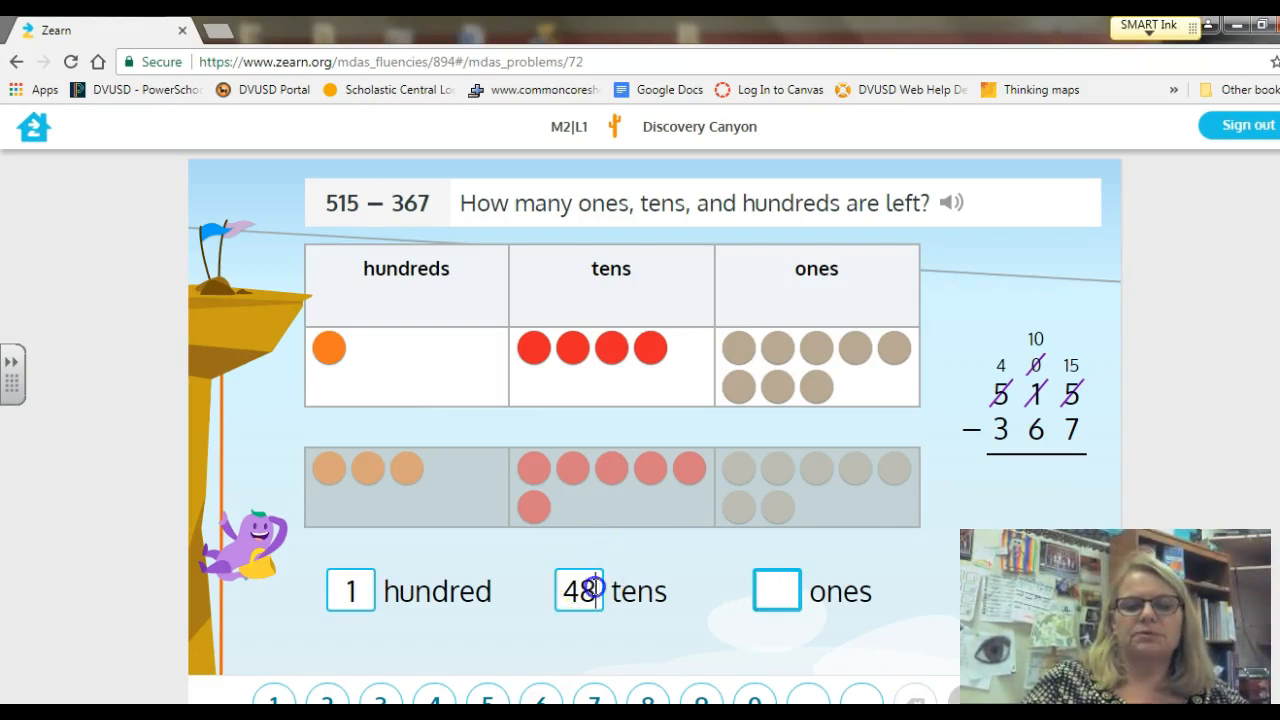
pyautogui.press('BackSpace')
pyautogui.click(776, 589)
pyautogui.write('8')
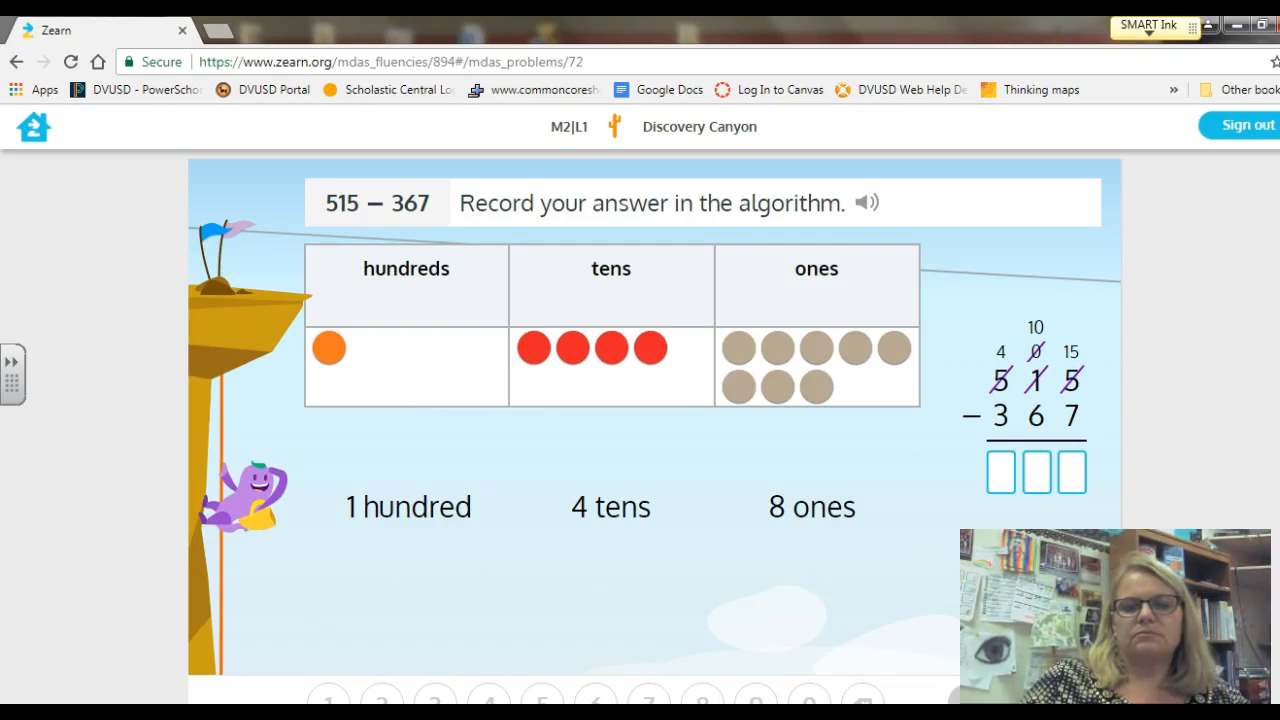
# - Record 148 as the answer in the 515 − 367 algorithm and submit it
pyautogui.click(1007, 472)
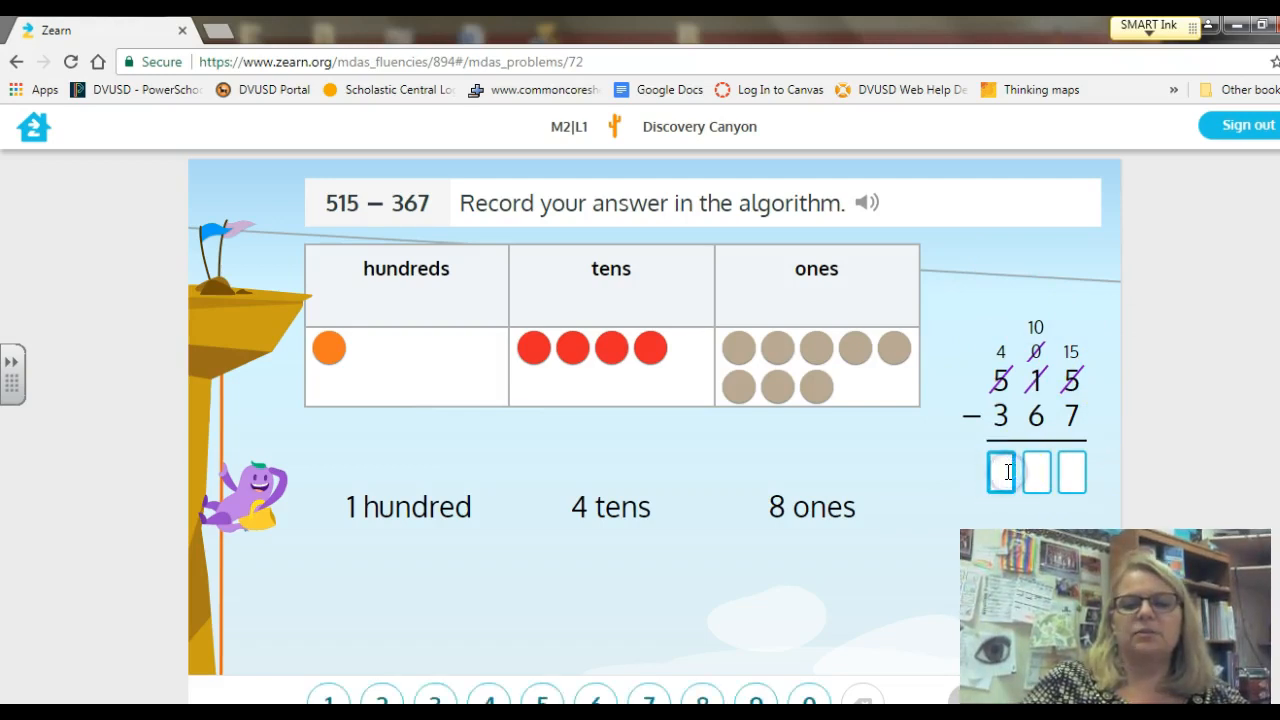
pyautogui.write('1')
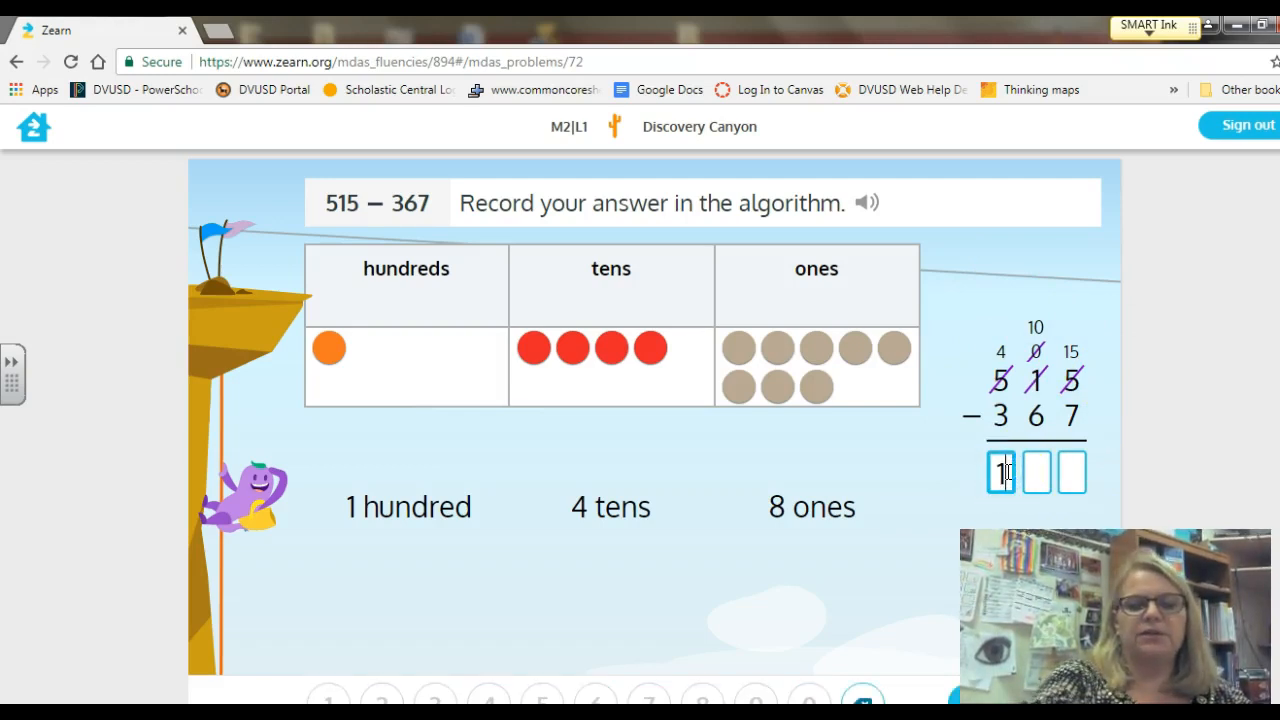
pyautogui.click(1038, 472)
pyautogui.write('4')
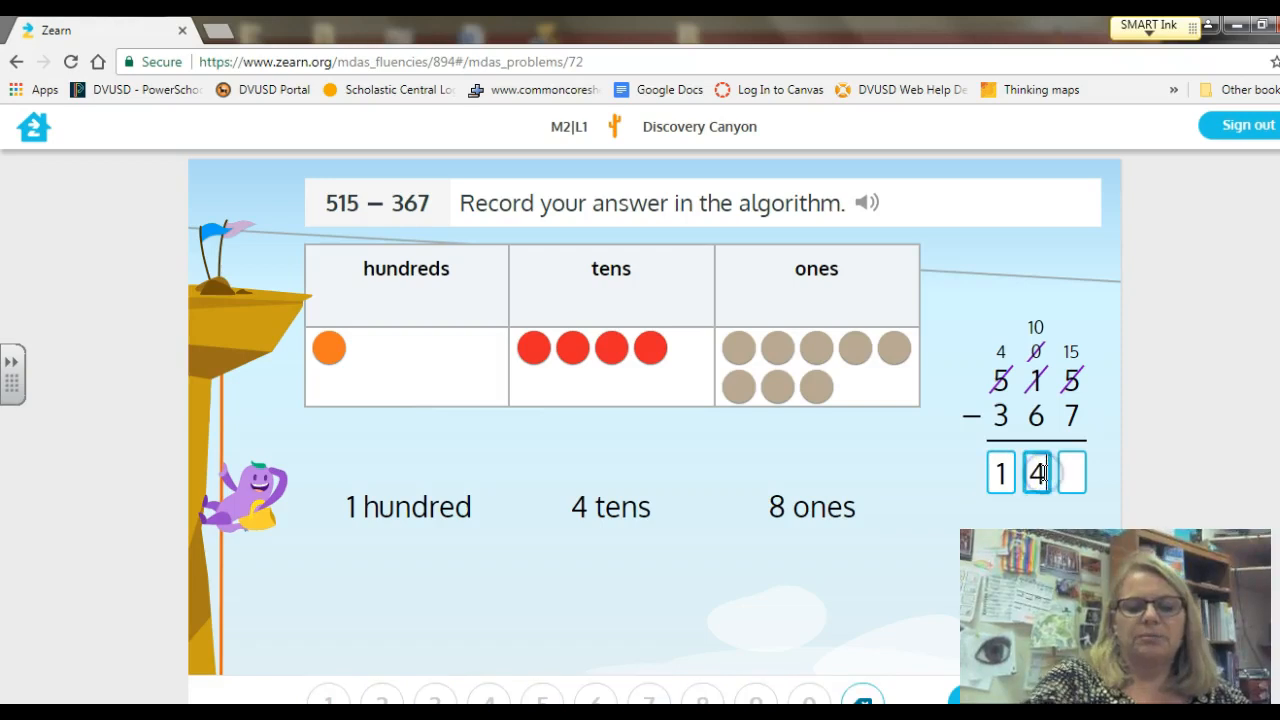
pyautogui.click(1076, 474)
pyautogui.write('8')
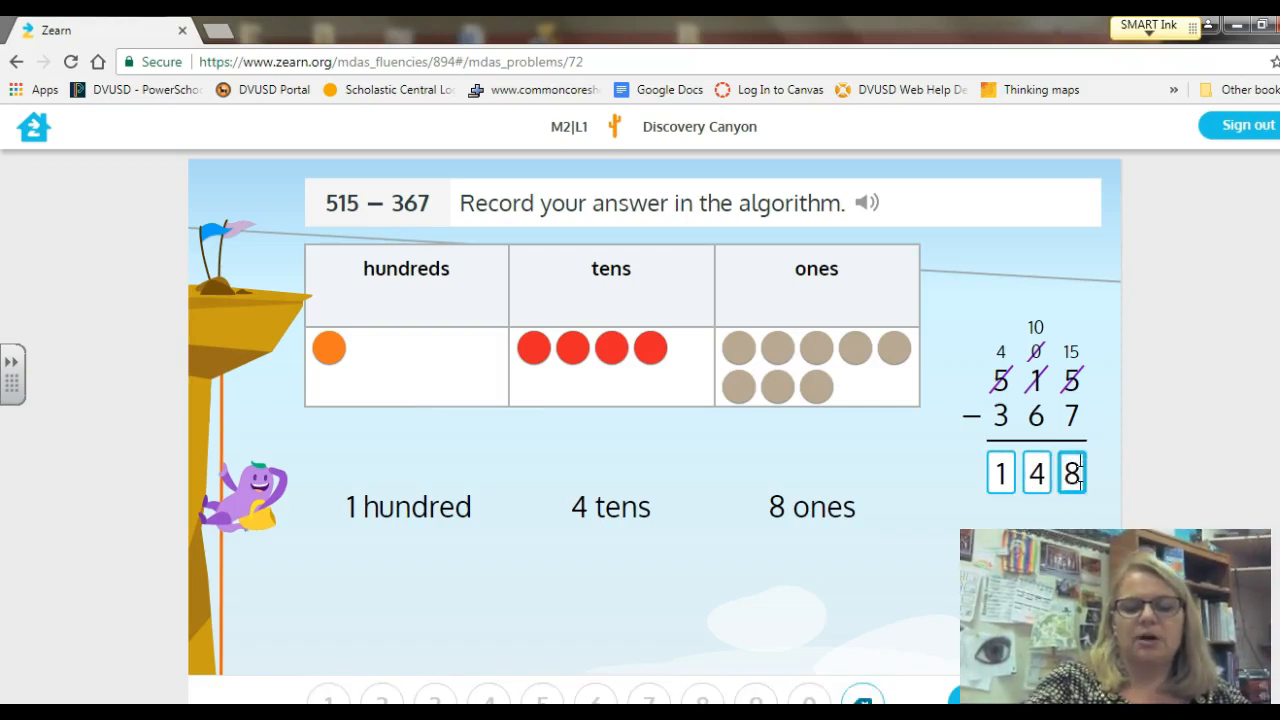
pyautogui.press('Return')
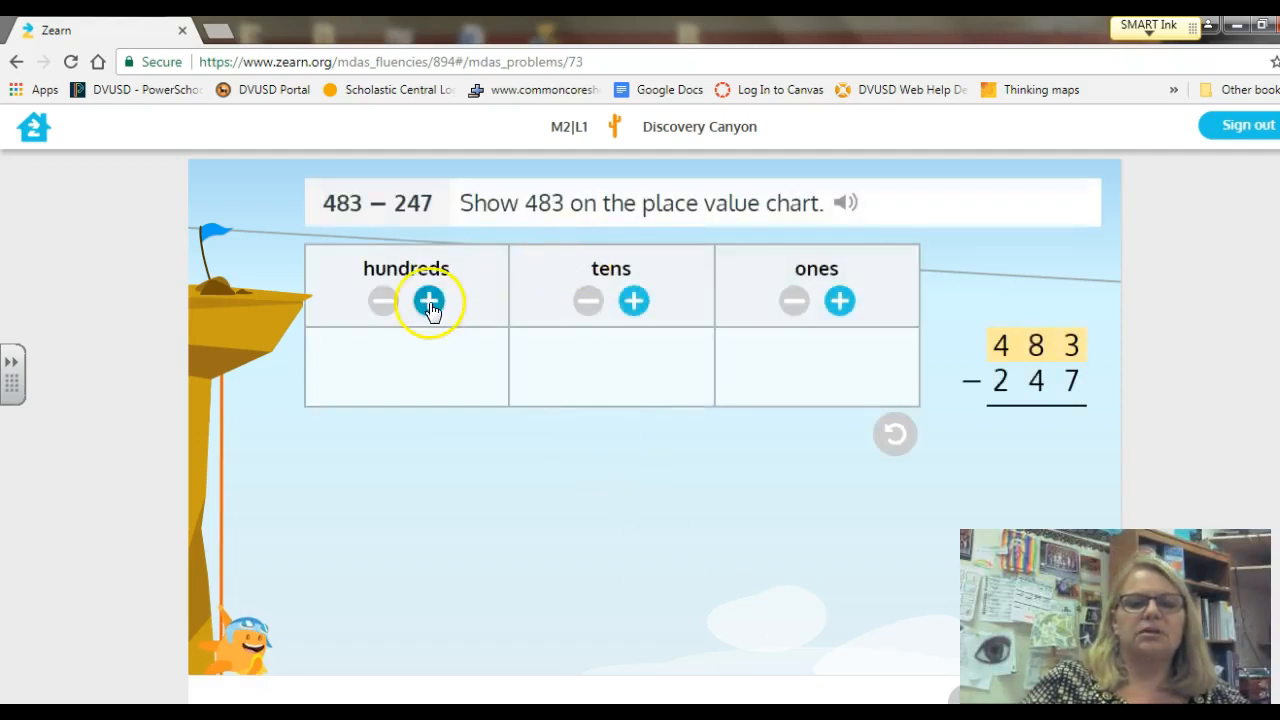
# - Show 483 on the place value chart with 4 hundreds, 8 tens and 3 ones disks, and submit it
pyautogui.click(430, 302)
pyautogui.click(430, 302)
pyautogui.click(430, 302)
pyautogui.click(430, 302)
pyautogui.click(633, 302)
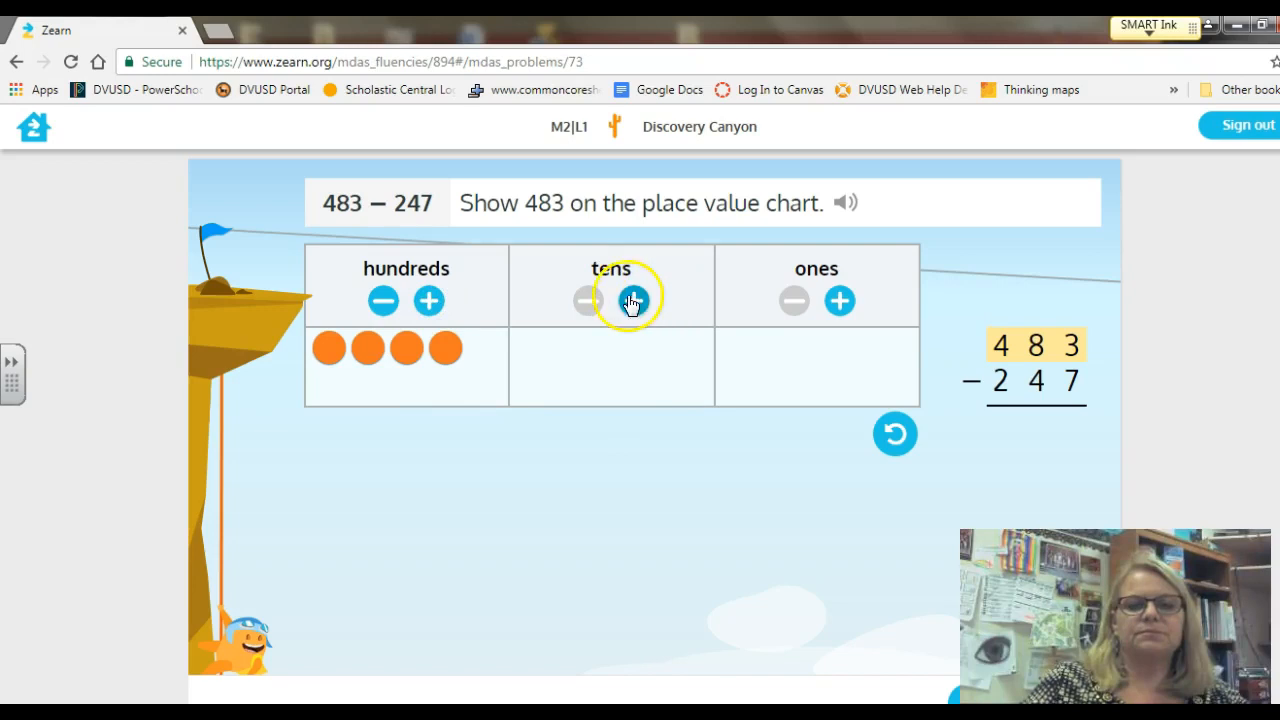
pyautogui.click(633, 302)
pyautogui.click(633, 302)
pyautogui.click(633, 302)
pyautogui.click(633, 302)
pyautogui.click(633, 302)
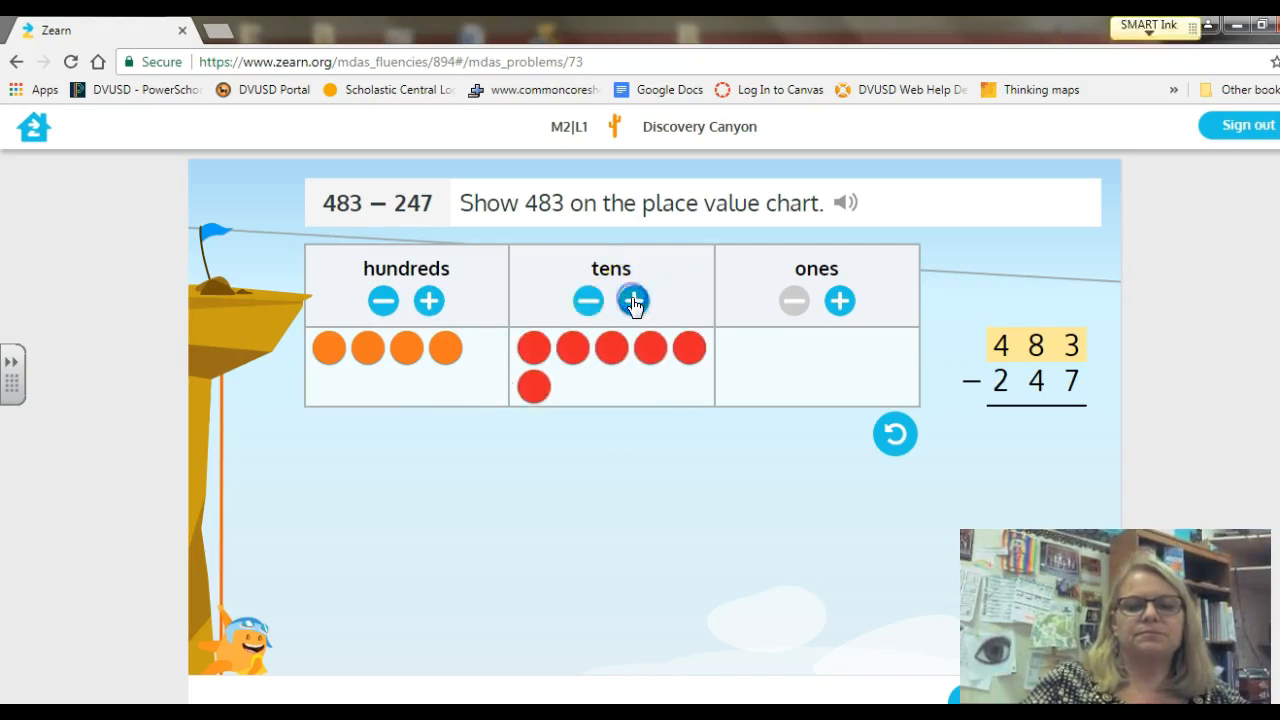
pyautogui.click(633, 302)
pyautogui.click(633, 302)
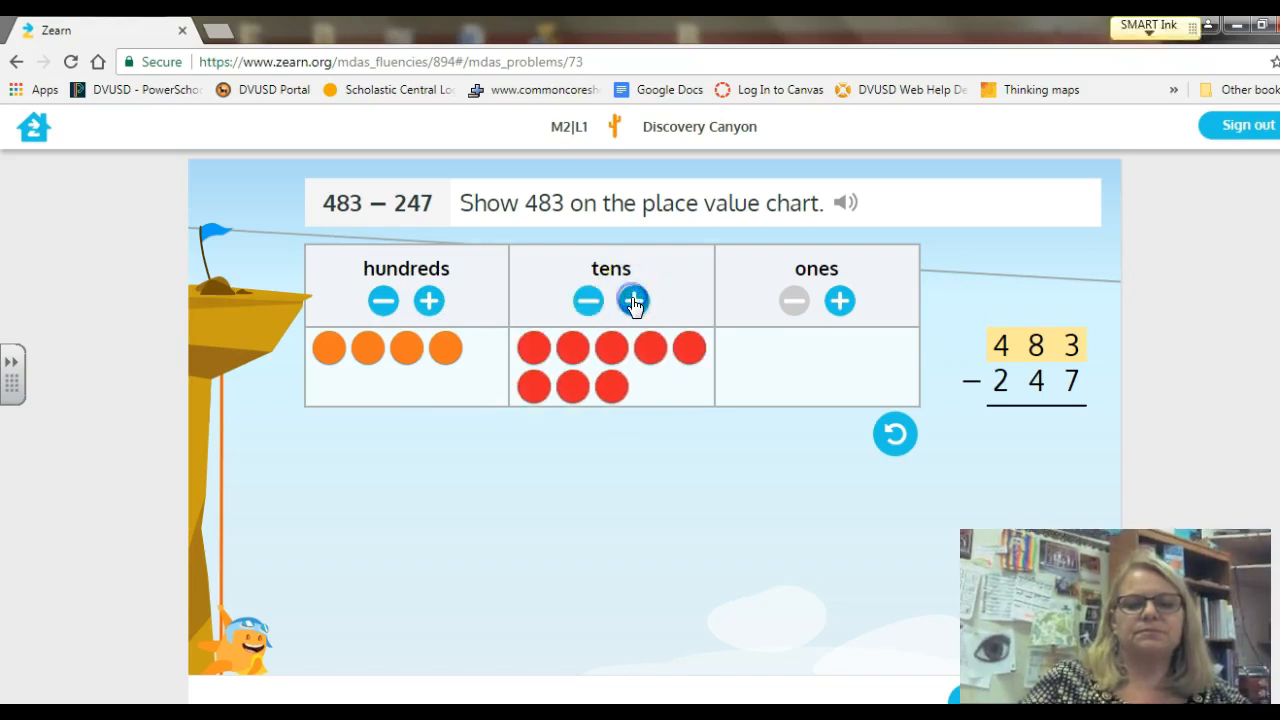
pyautogui.click(840, 302)
pyautogui.click(840, 302)
pyautogui.click(840, 302)
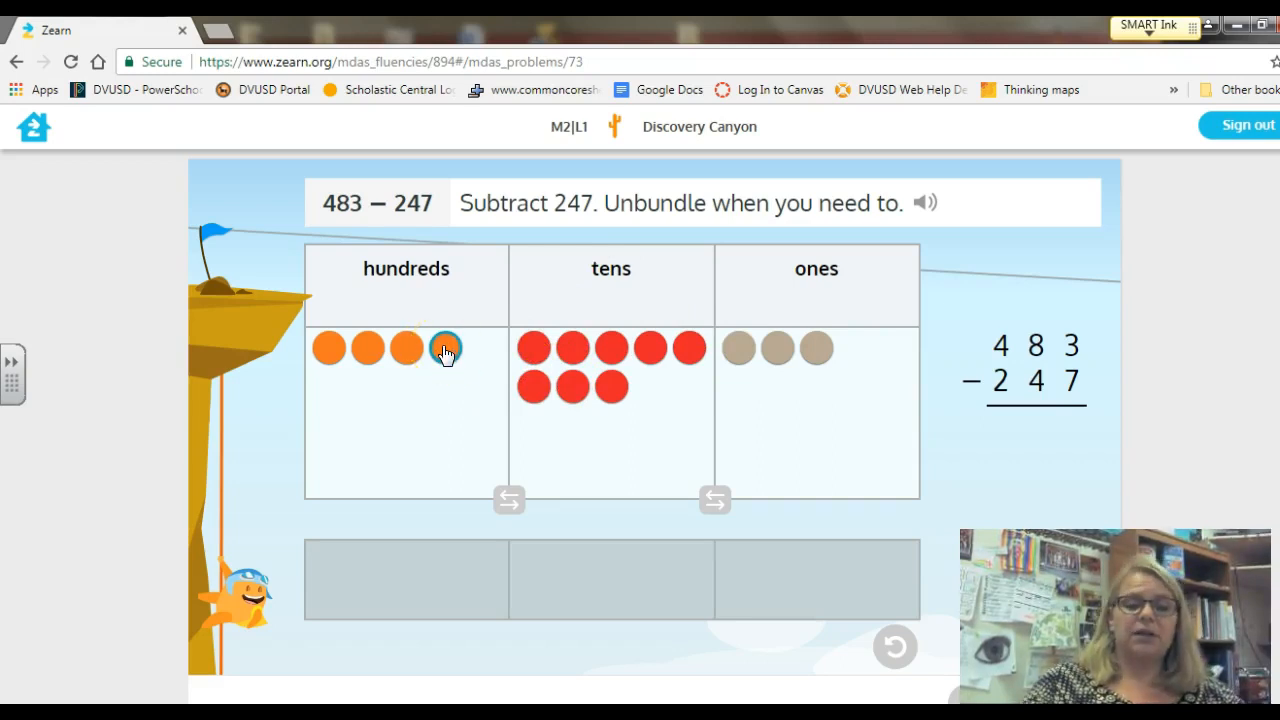
# - Take away 2 hundreds disks and 4 tens disks for 483 − 247
pyautogui.moveTo(445, 352); pyautogui.dragTo(440, 603)
pyautogui.moveTo(407, 349); pyautogui.dragTo(376, 572)
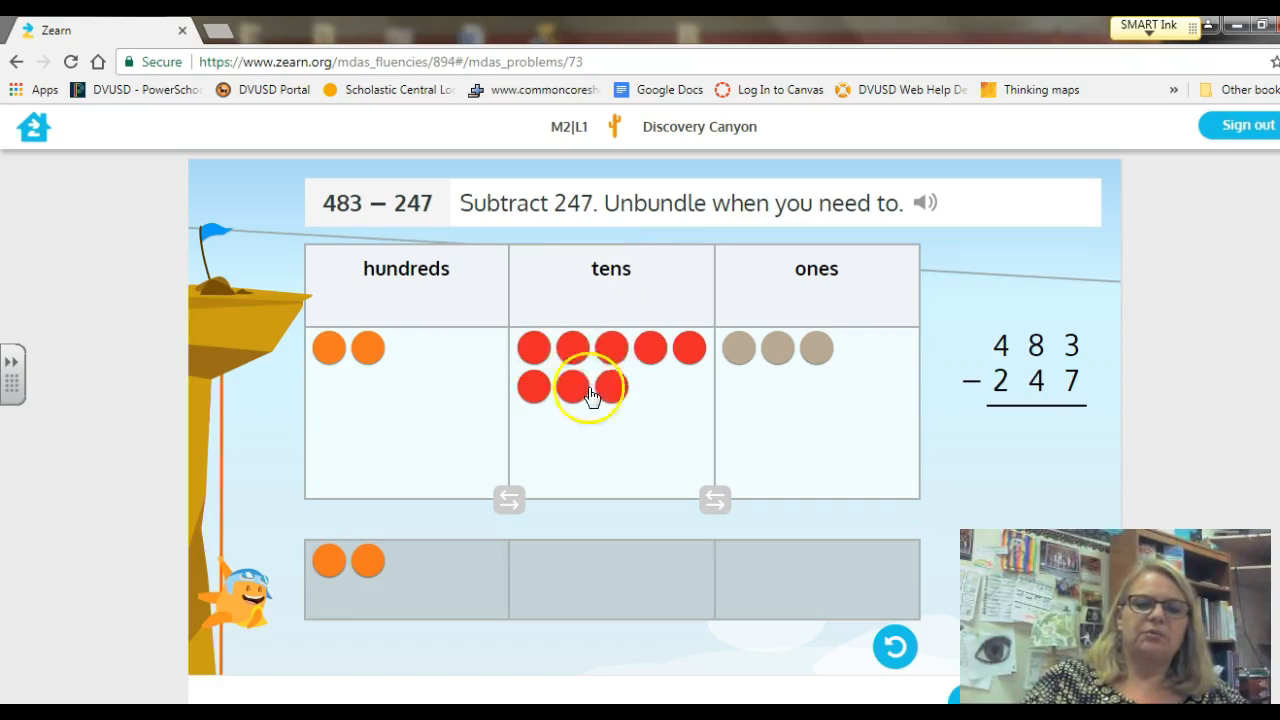
pyautogui.moveTo(545, 365); pyautogui.dragTo(545, 580)
pyautogui.moveTo(572, 388); pyautogui.dragTo(587, 582)
pyautogui.moveTo(535, 392); pyautogui.dragTo(622, 568)
pyautogui.moveTo(705, 373); pyautogui.dragTo(669, 574)
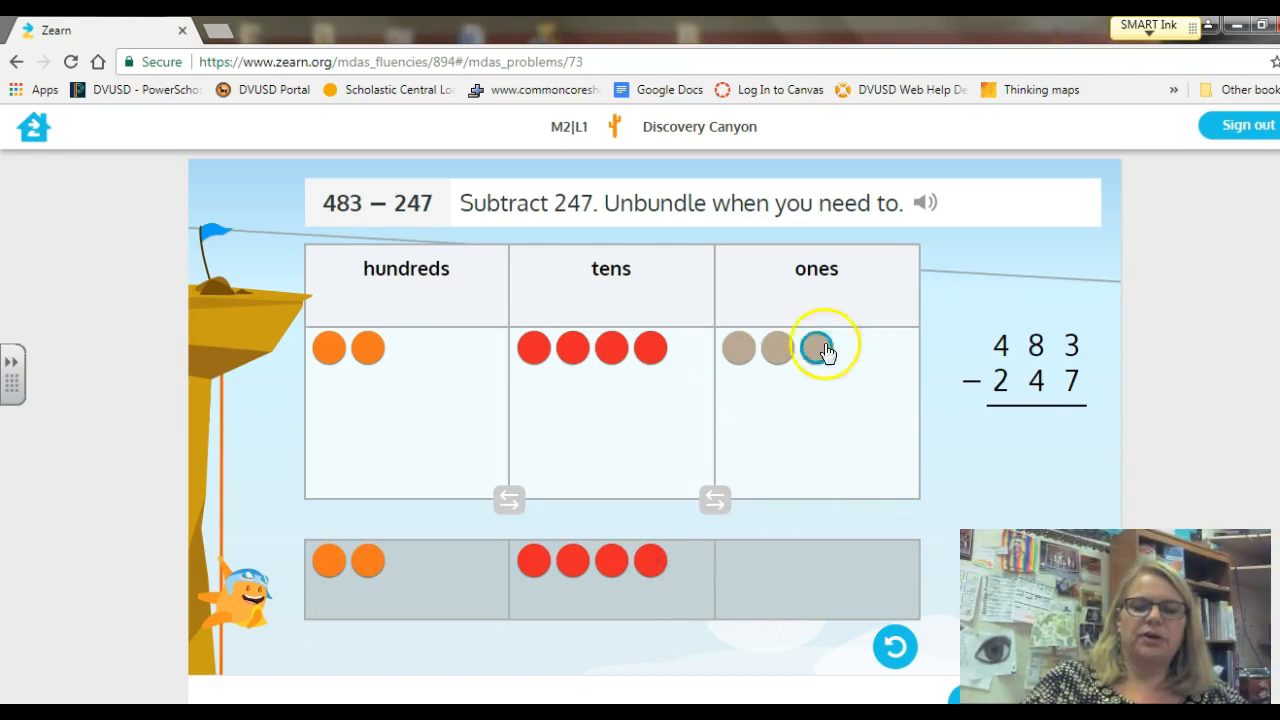
# - Unbundle one ten into ones, take away 7 ones disks to finish subtracting 247, and submit the chart
pyautogui.click(650, 348)
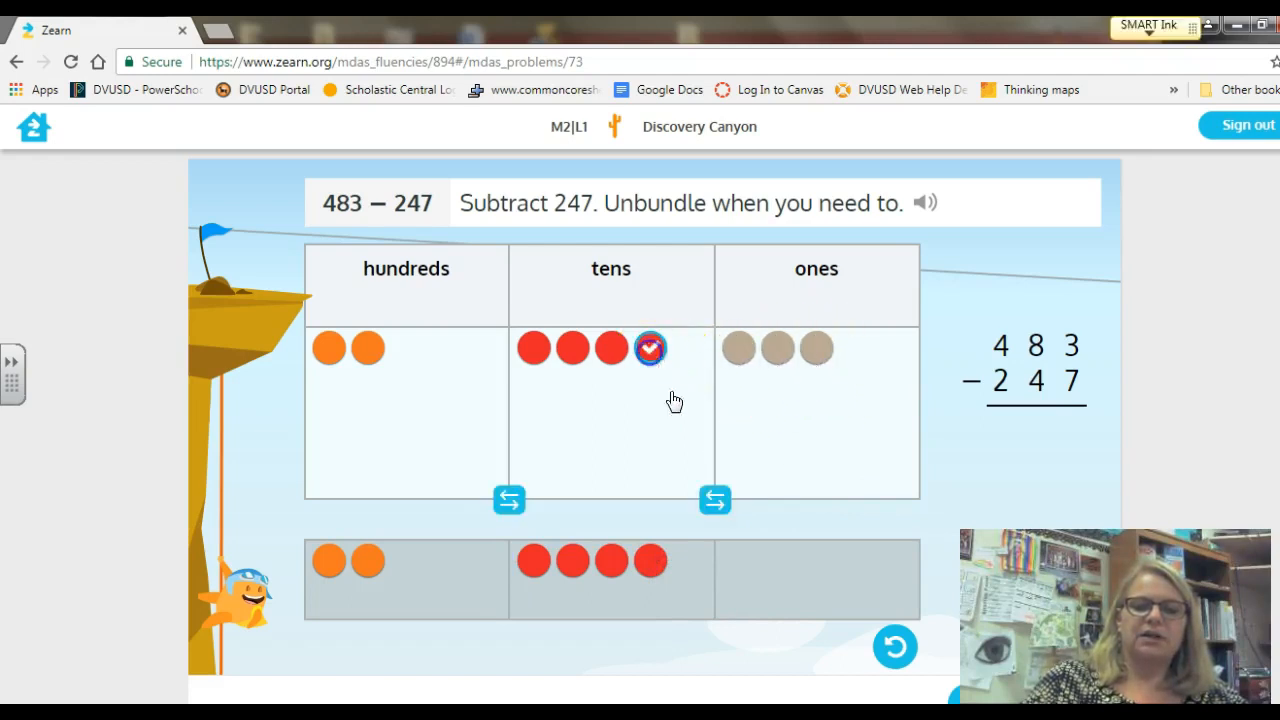
pyautogui.click(718, 500)
pyautogui.moveTo(736, 467); pyautogui.dragTo(740, 560)
pyautogui.moveTo(777, 468); pyautogui.dragTo(783, 572)
pyautogui.moveTo(818, 466); pyautogui.dragTo(829, 566)
pyautogui.moveTo(860, 472); pyautogui.dragTo(891, 560)
pyautogui.moveTo(740, 425); pyautogui.dragTo(780, 597)
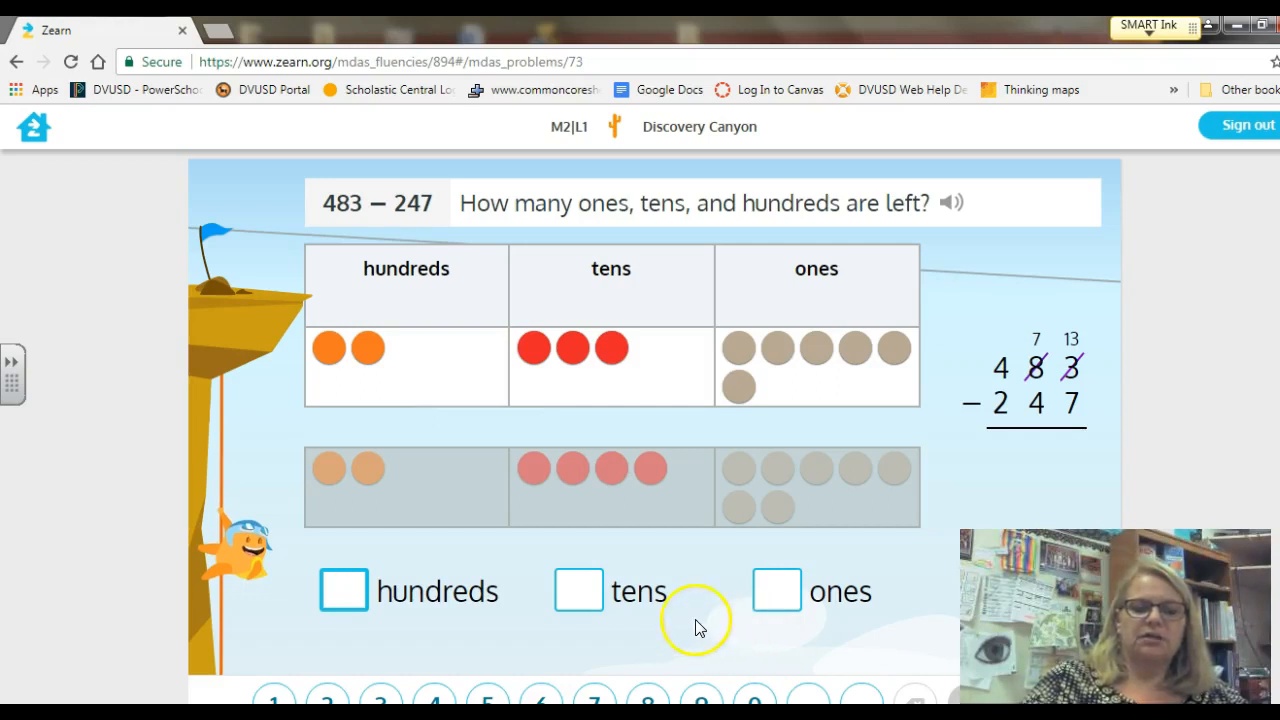
# - Answer what is left of 483 − 247 as 2 hundreds, 3 tens and 6 ones, and submit it
pyautogui.write('2')
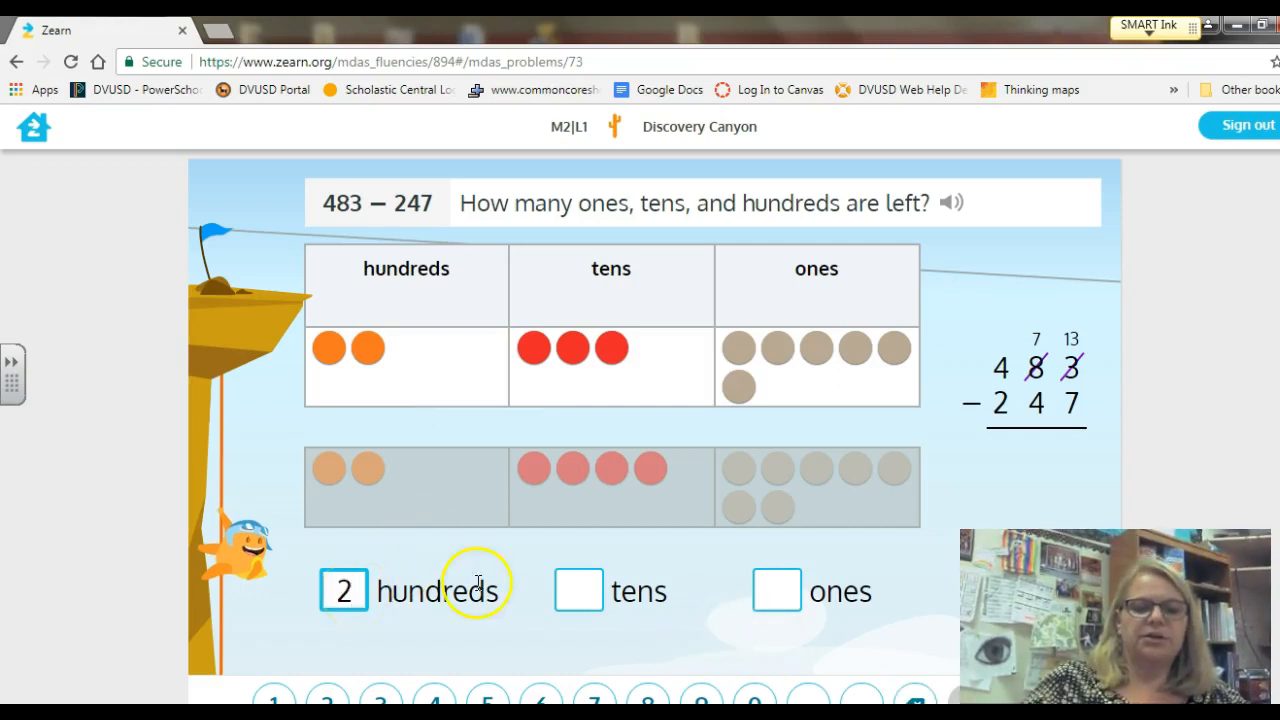
pyautogui.click(597, 583)
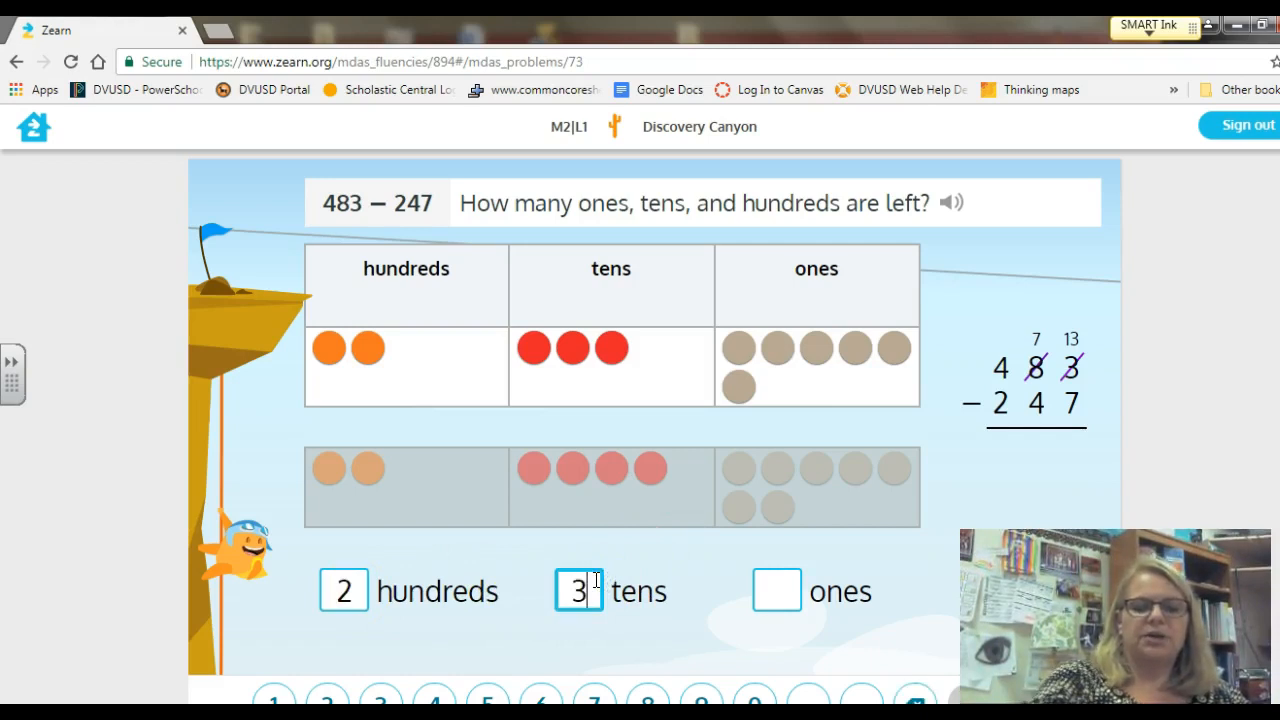
pyautogui.click(774, 601)
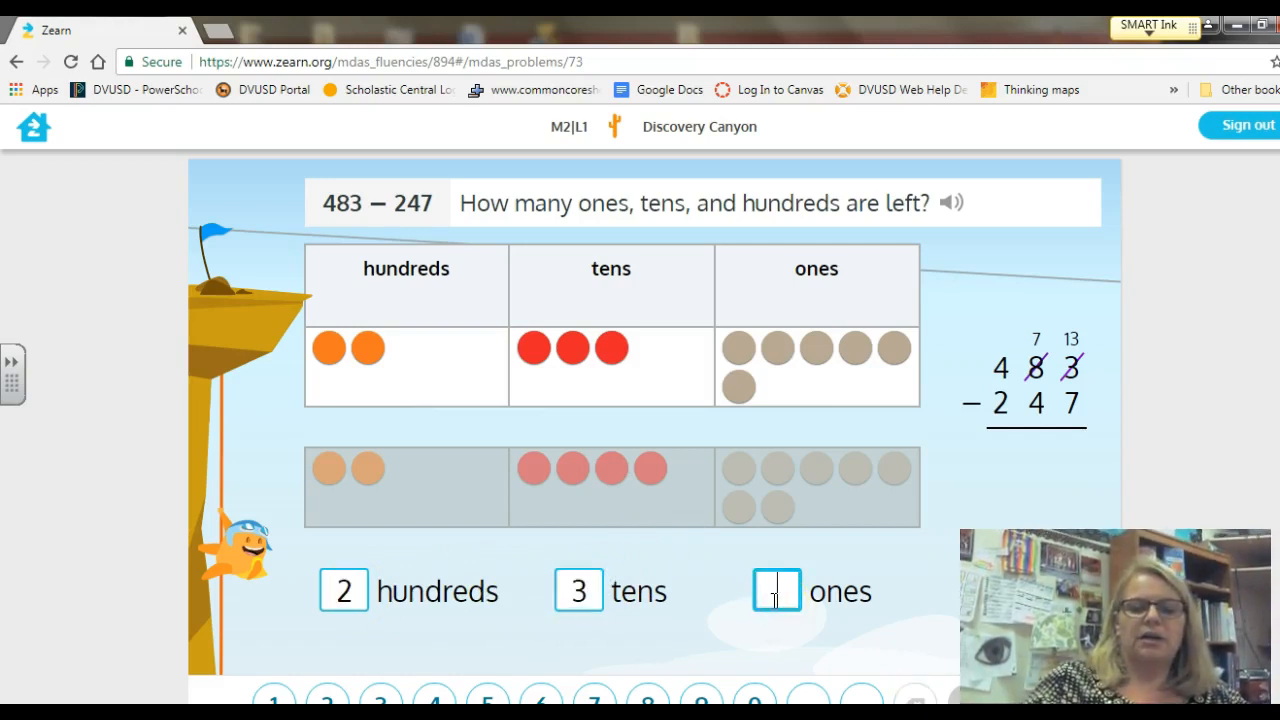
pyautogui.press('Return')
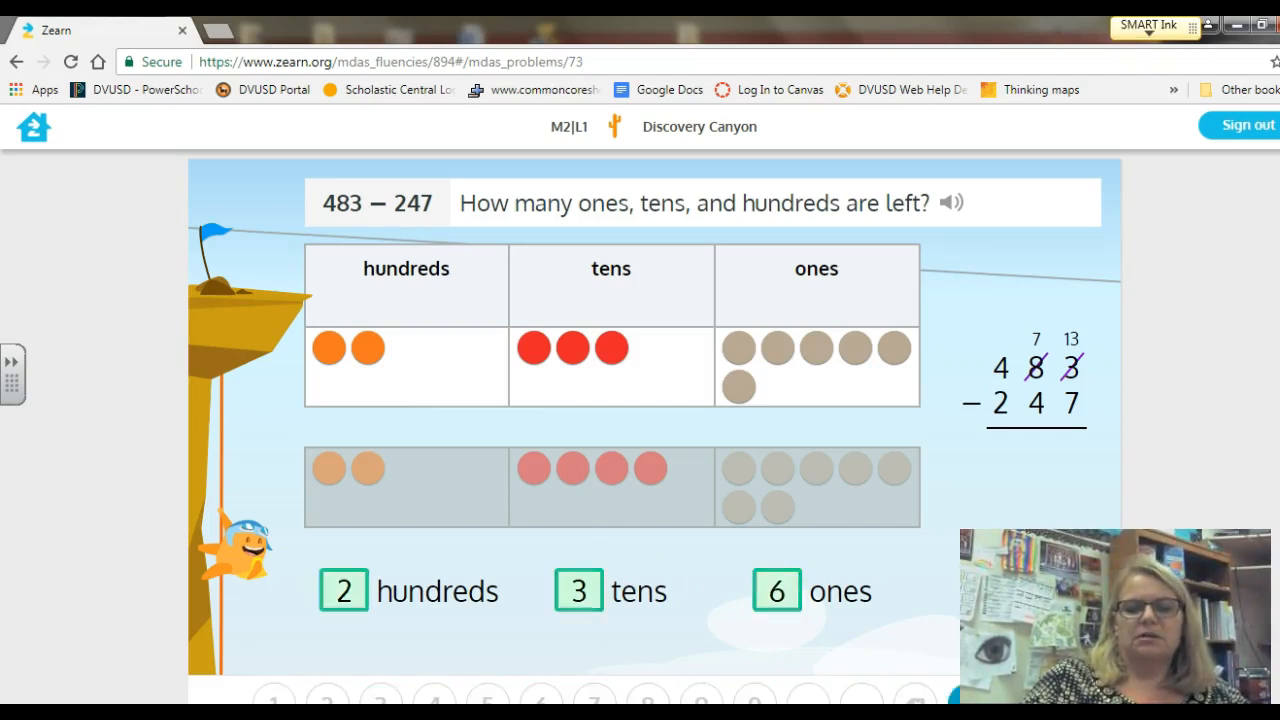
# - Record 236 as the answer in the 483 − 247 algorithm and submit it
pyautogui.click(1001, 449)
pyautogui.write('2')
pyautogui.click(1040, 455)
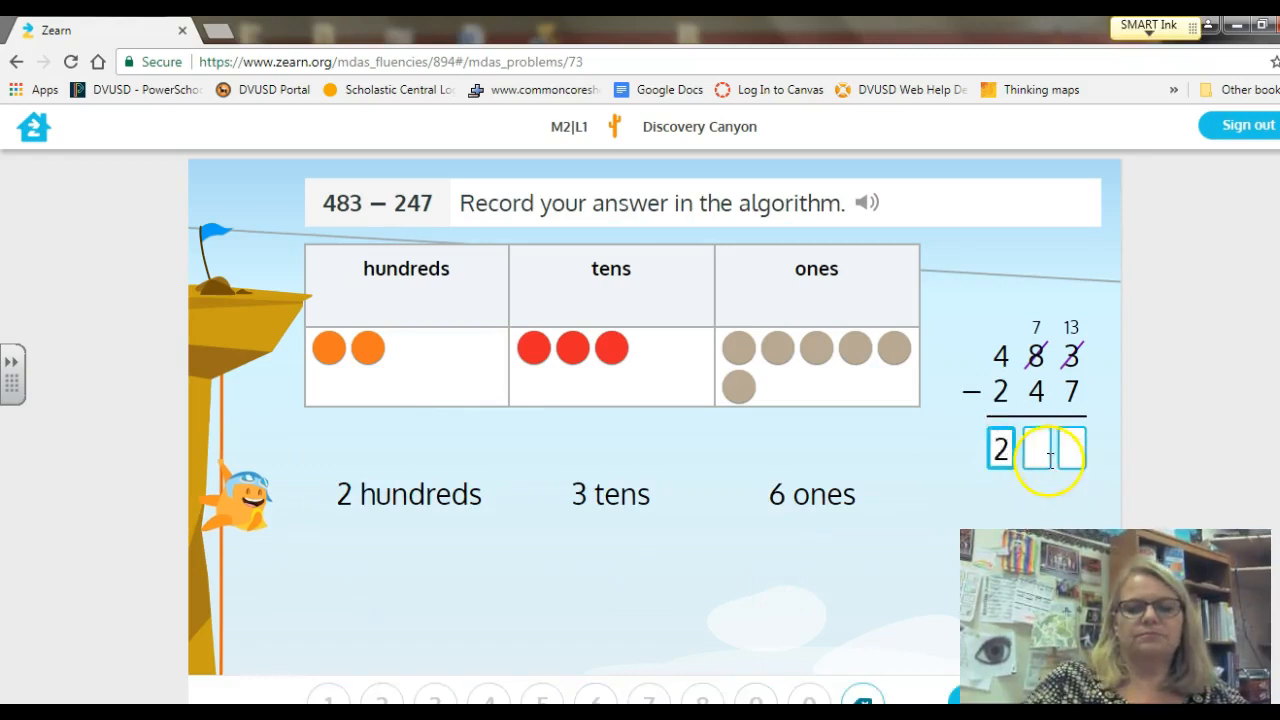
pyautogui.write('3')
pyautogui.click(1071, 452)
pyautogui.write('6')
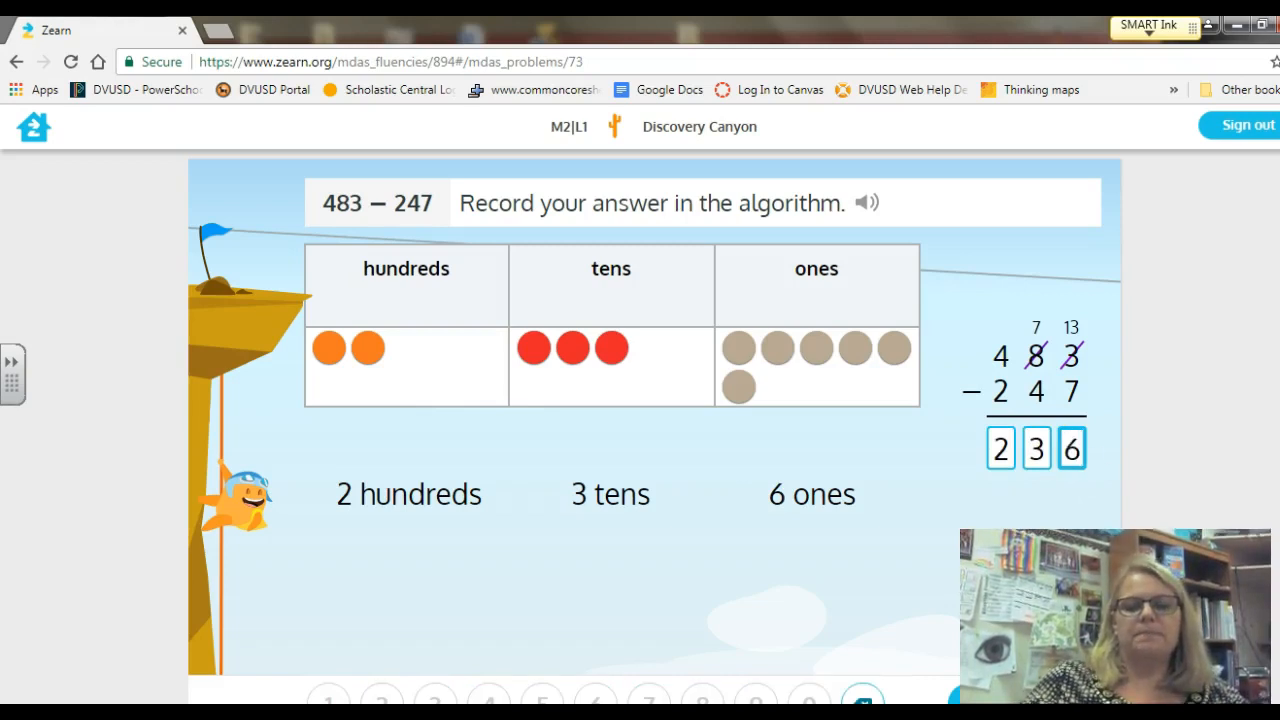
pyautogui.press('Return')
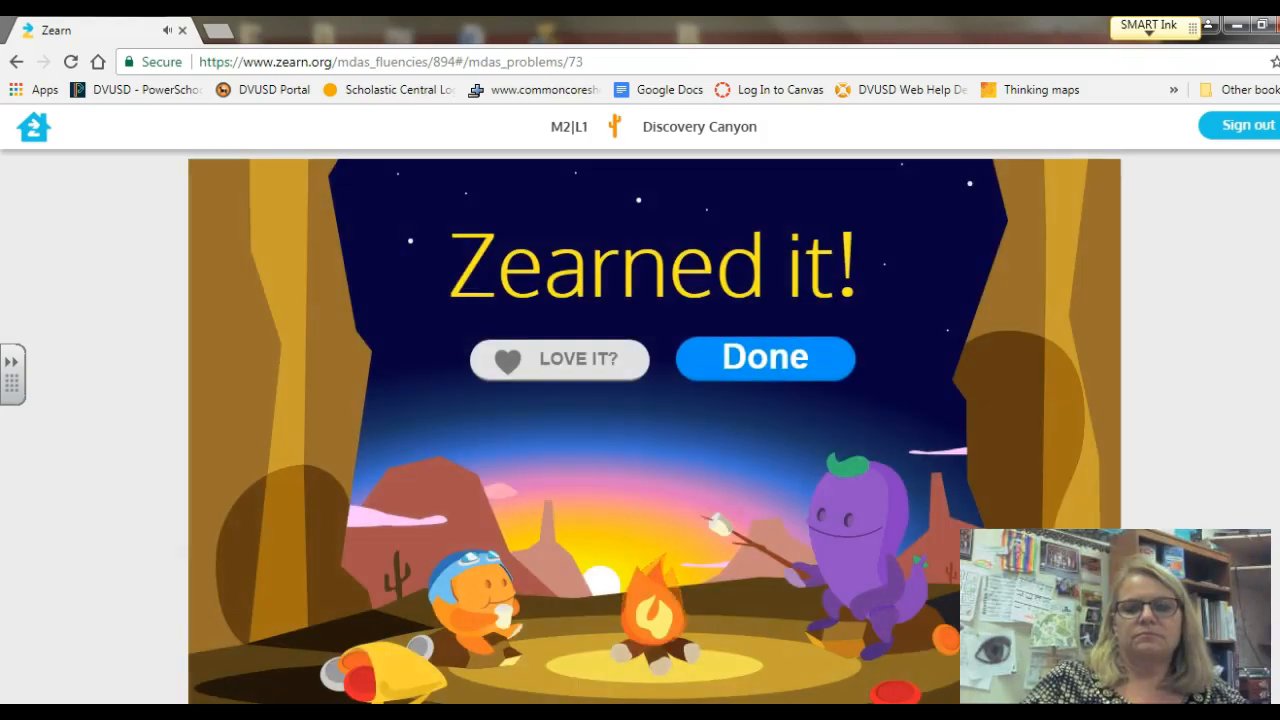
# - Finish Discovery Canyon and start the Learning Lab lesson Same Distance, New Units
pyautogui.click(775, 370)
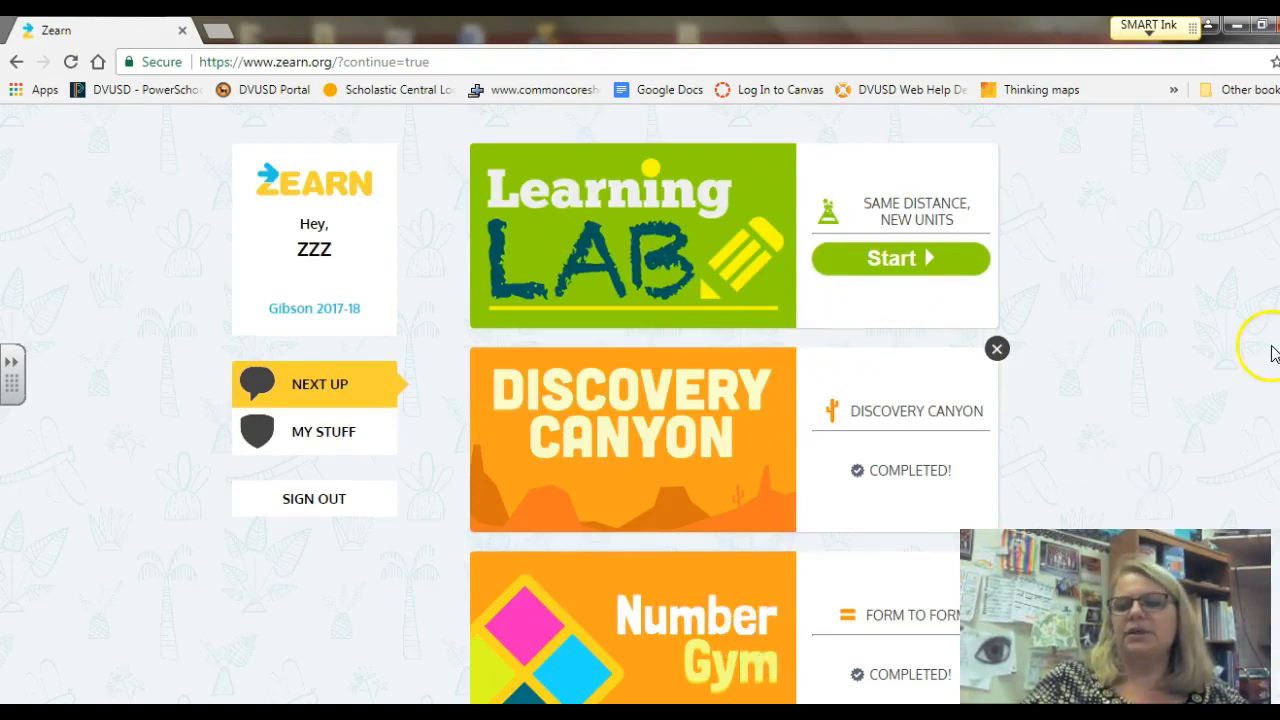
pyautogui.scroll(-3, 735, 400)
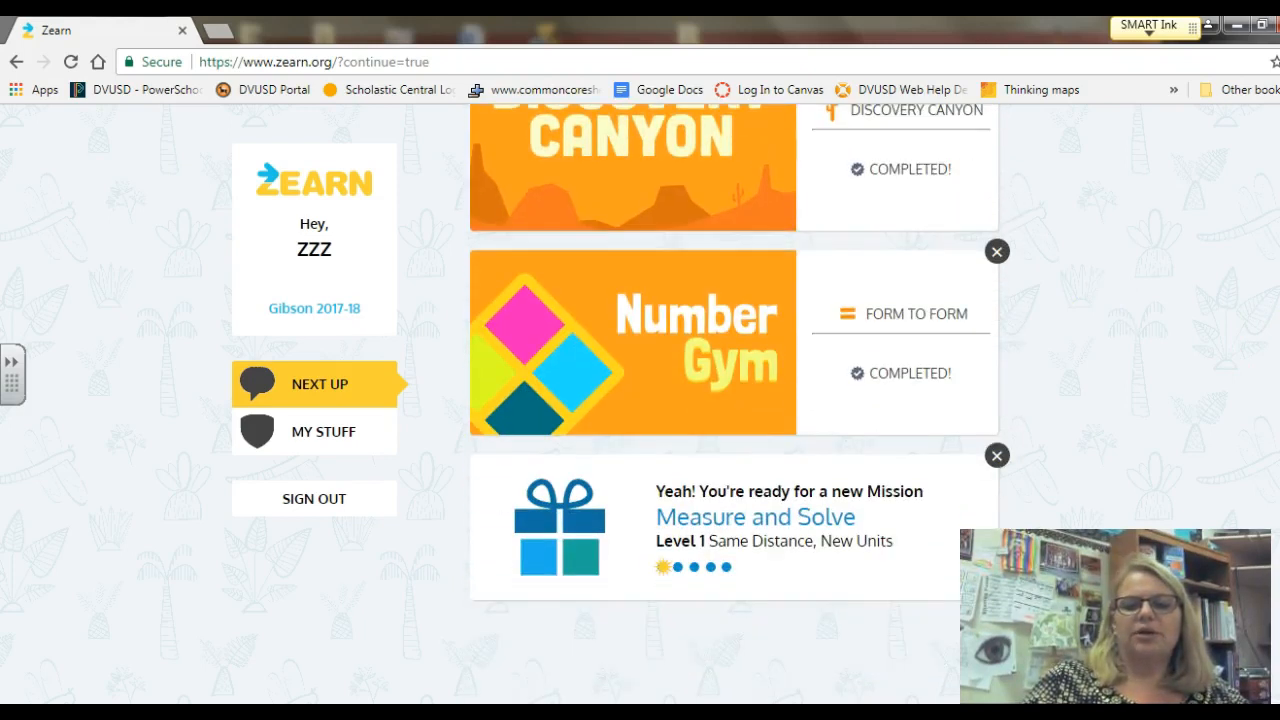
pyautogui.scroll(3, 735, 400)
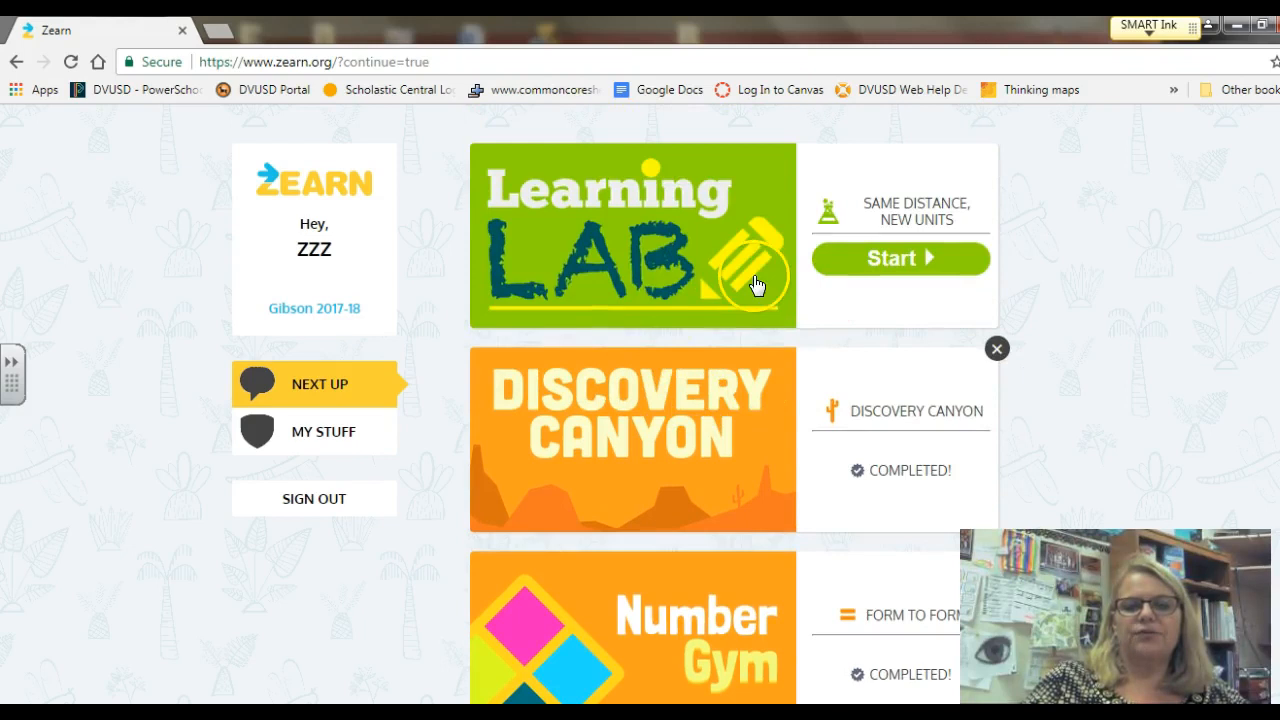
pyautogui.click(884, 264)
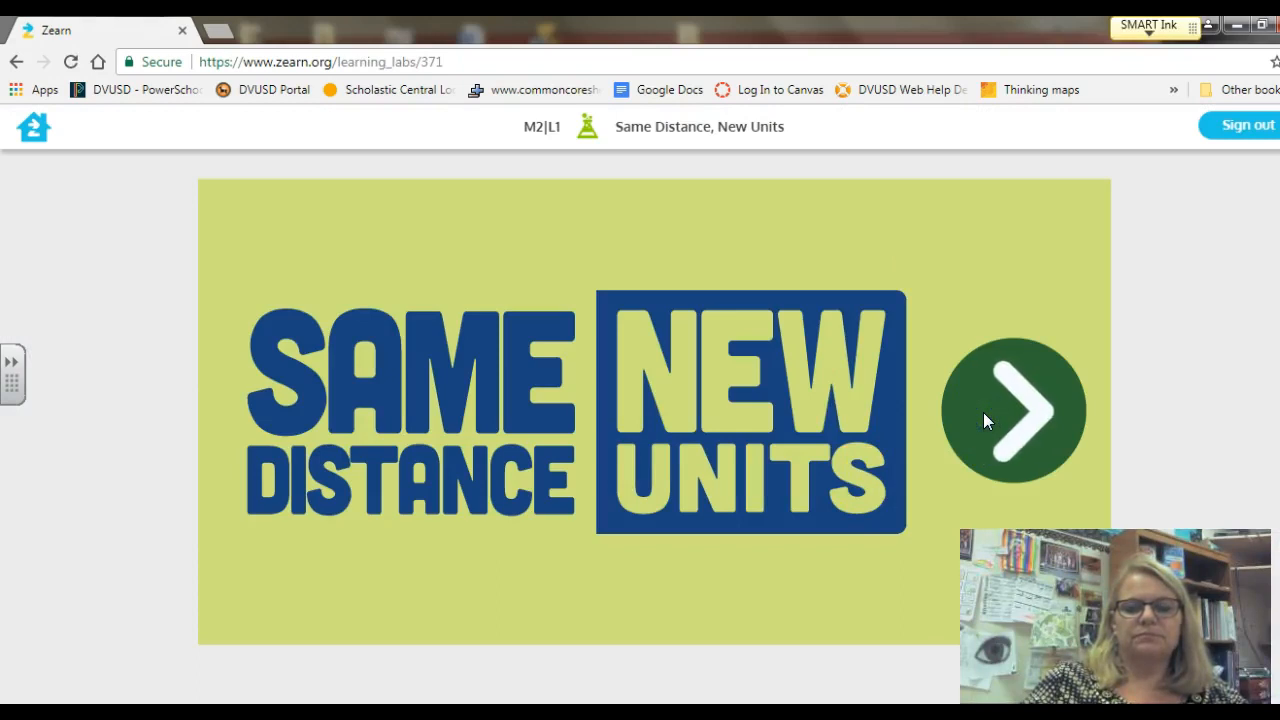
pyautogui.click(1014, 430)
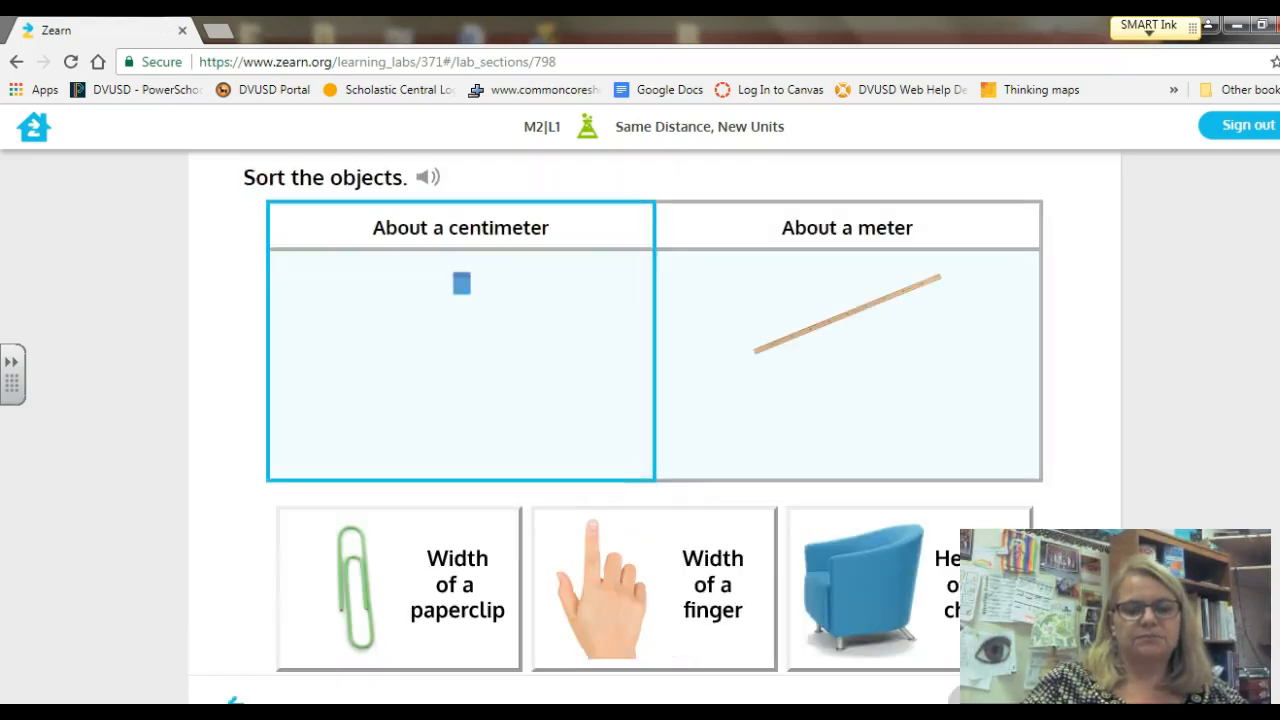
# - Sort the paperclip and finger widths under About a centimeter and the chair's height under About a meter
pyautogui.click(606, 543)
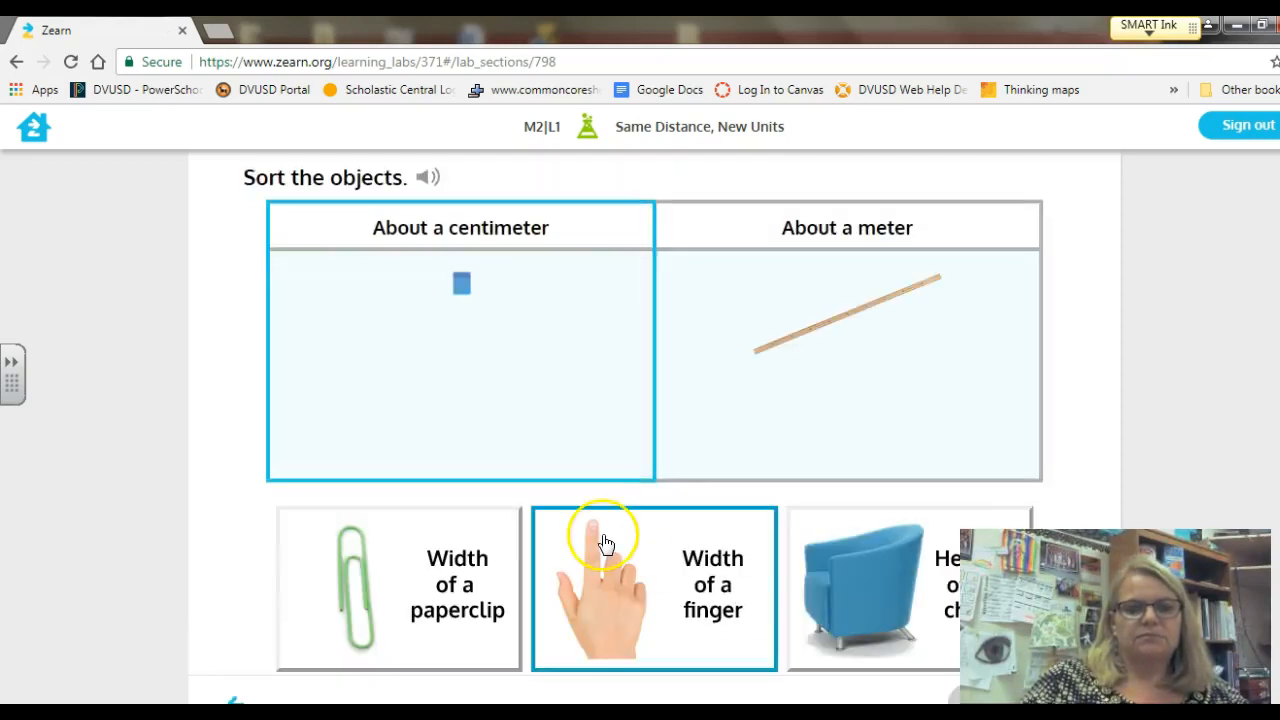
pyautogui.click(404, 251)
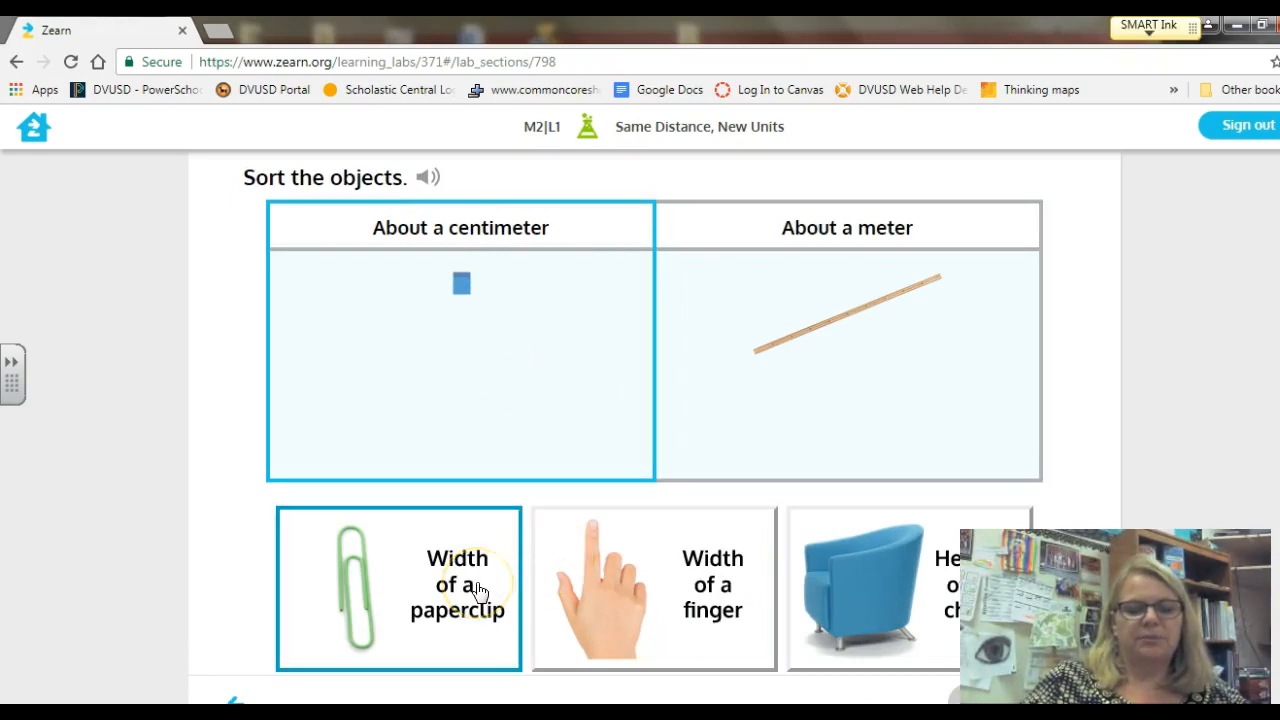
pyautogui.click(446, 610)
pyautogui.moveTo(446, 615); pyautogui.dragTo(509, 366)
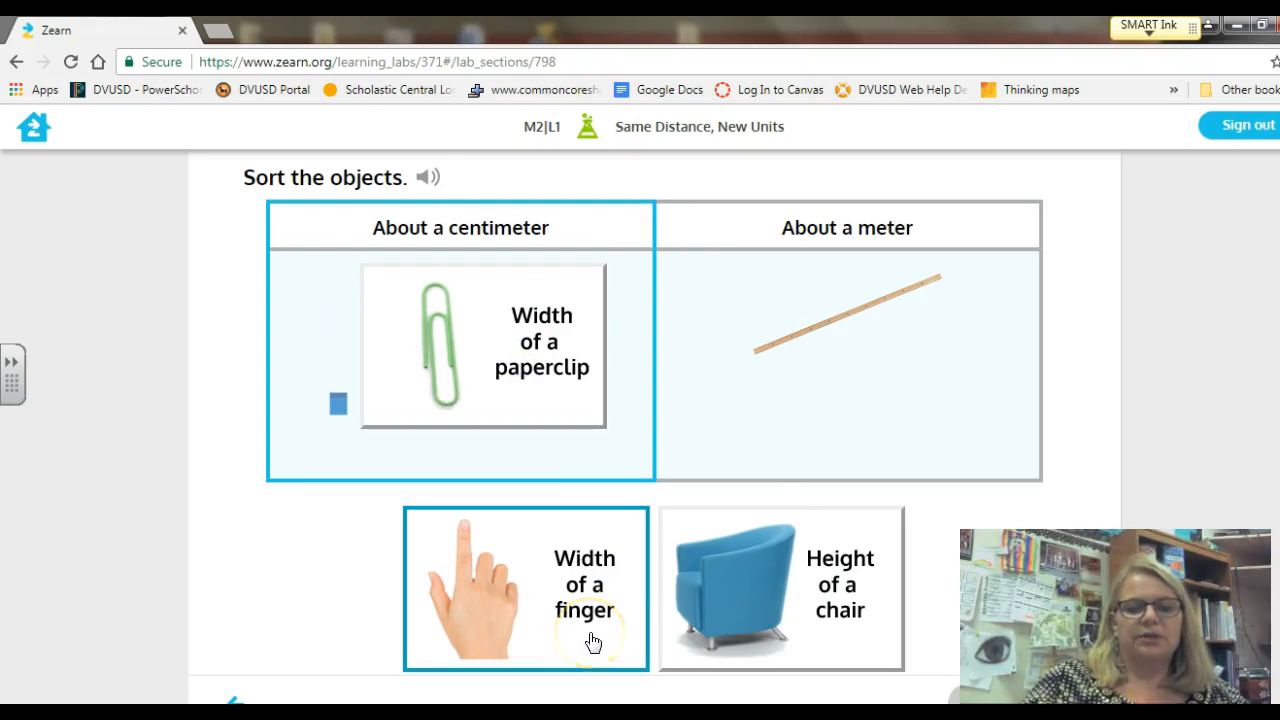
pyautogui.moveTo(593, 641); pyautogui.dragTo(551, 409)
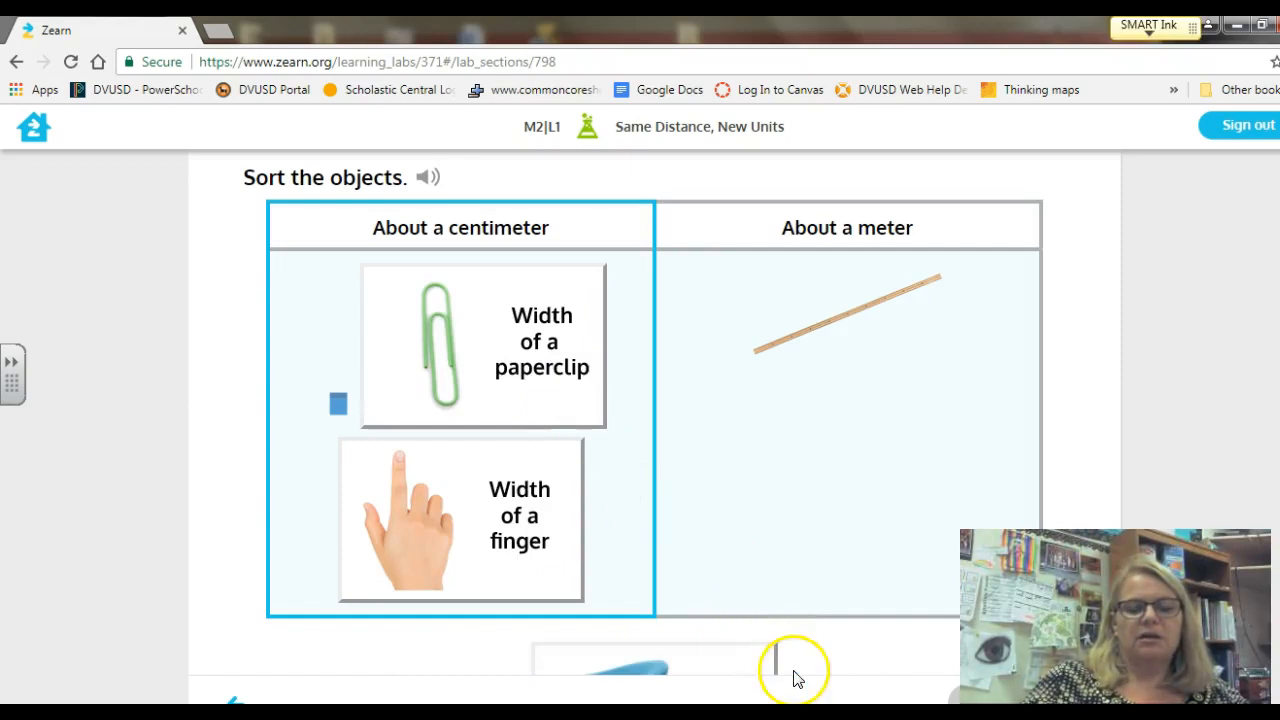
pyautogui.scroll(-2, 794, 677)
pyautogui.moveTo(707, 568); pyautogui.dragTo(889, 322)
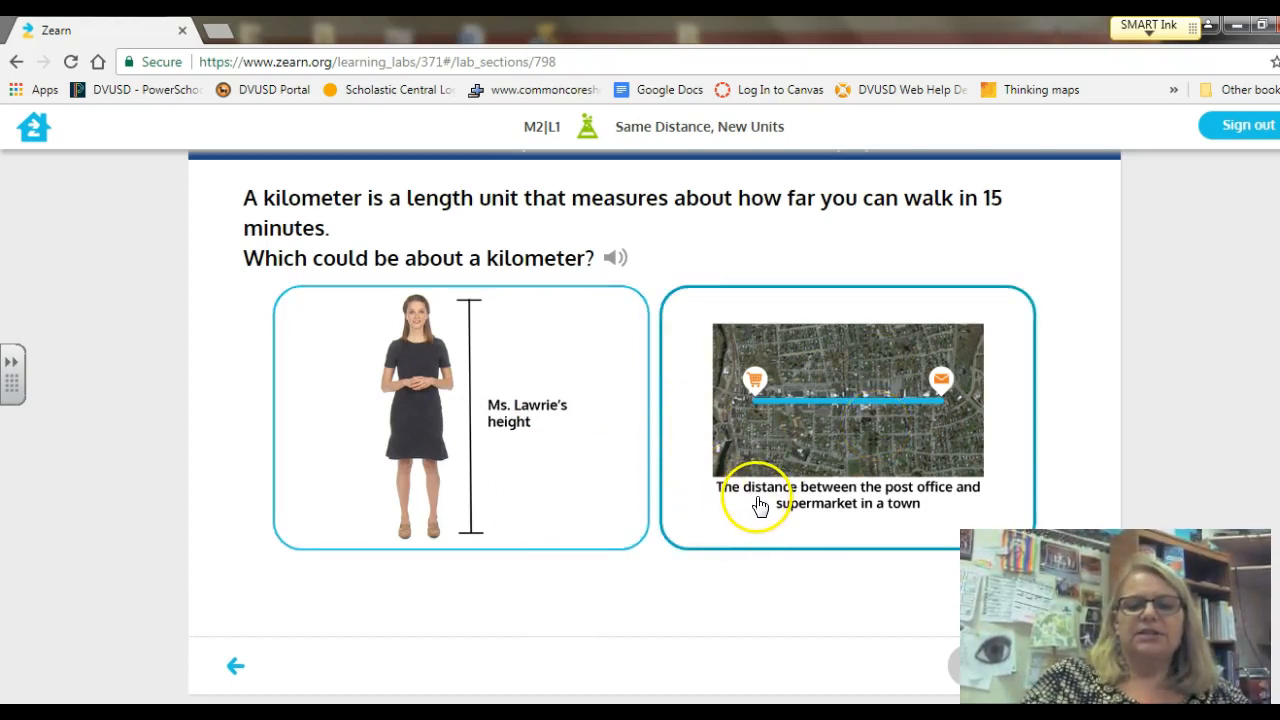
# - Choose the distance between the post office and supermarket as about a kilometer, submit it and continue
pyautogui.click(840, 502)
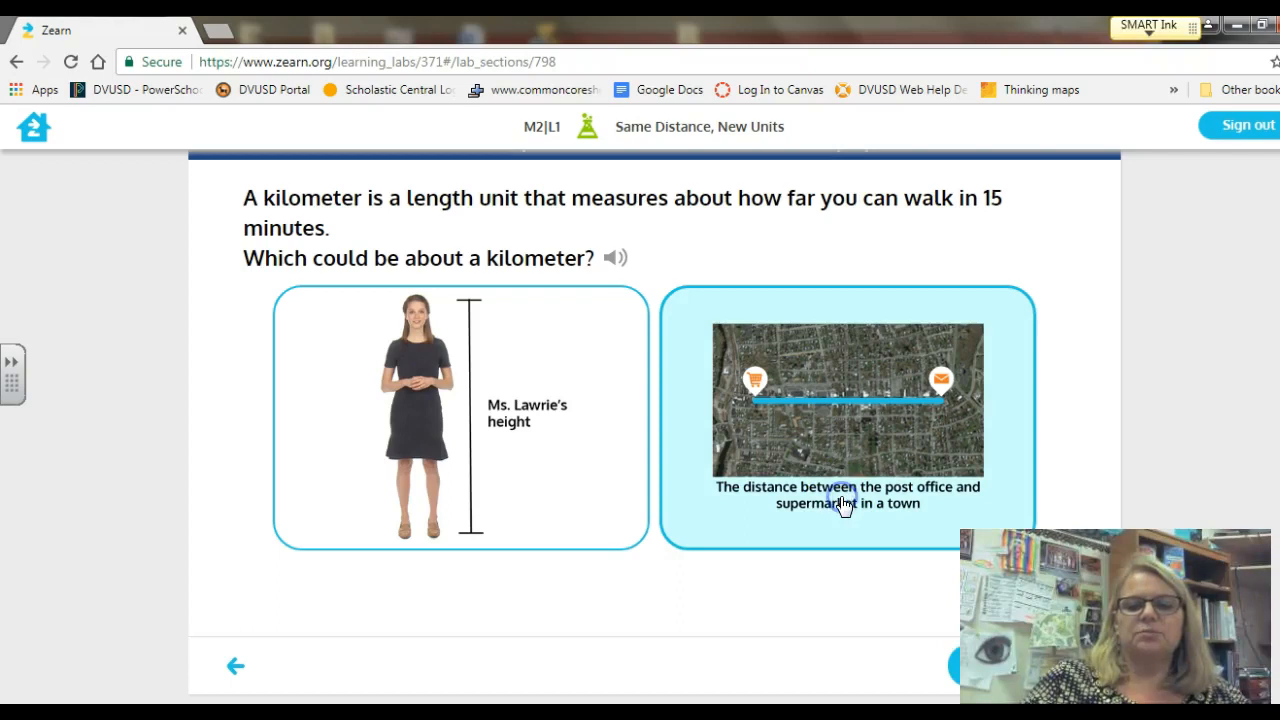
pyautogui.click(955, 672)
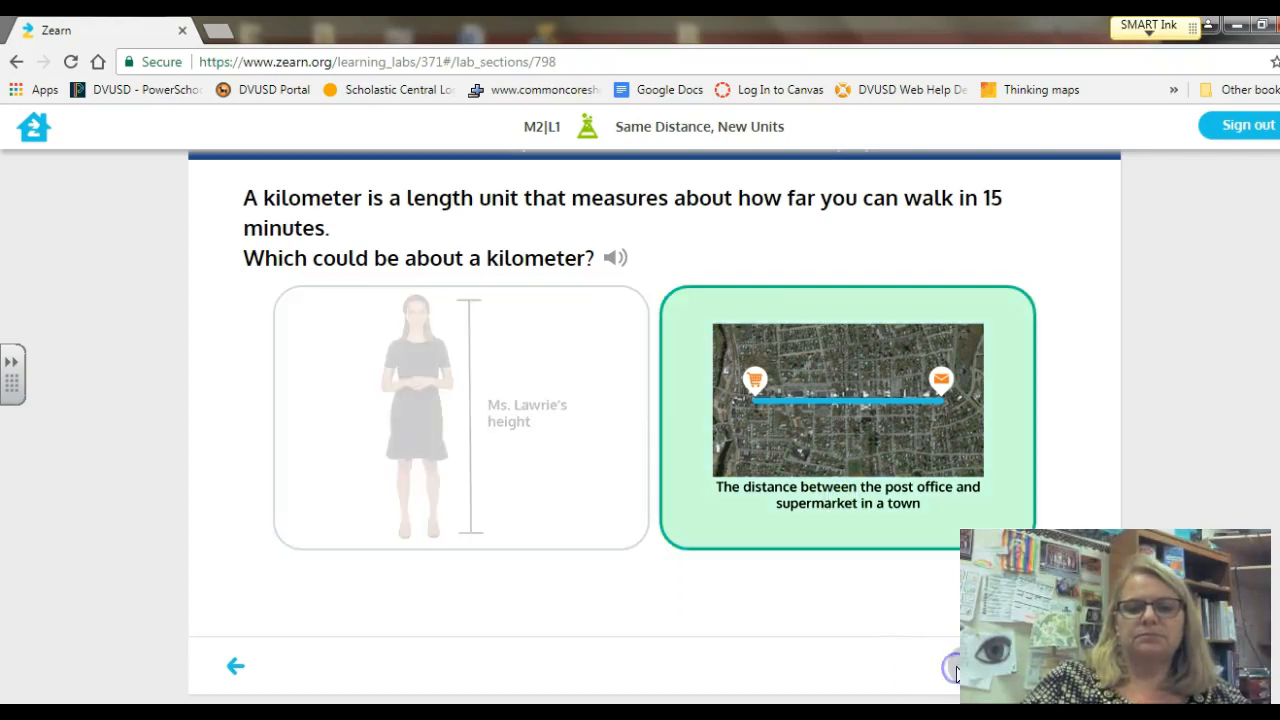
pyautogui.click(957, 674)
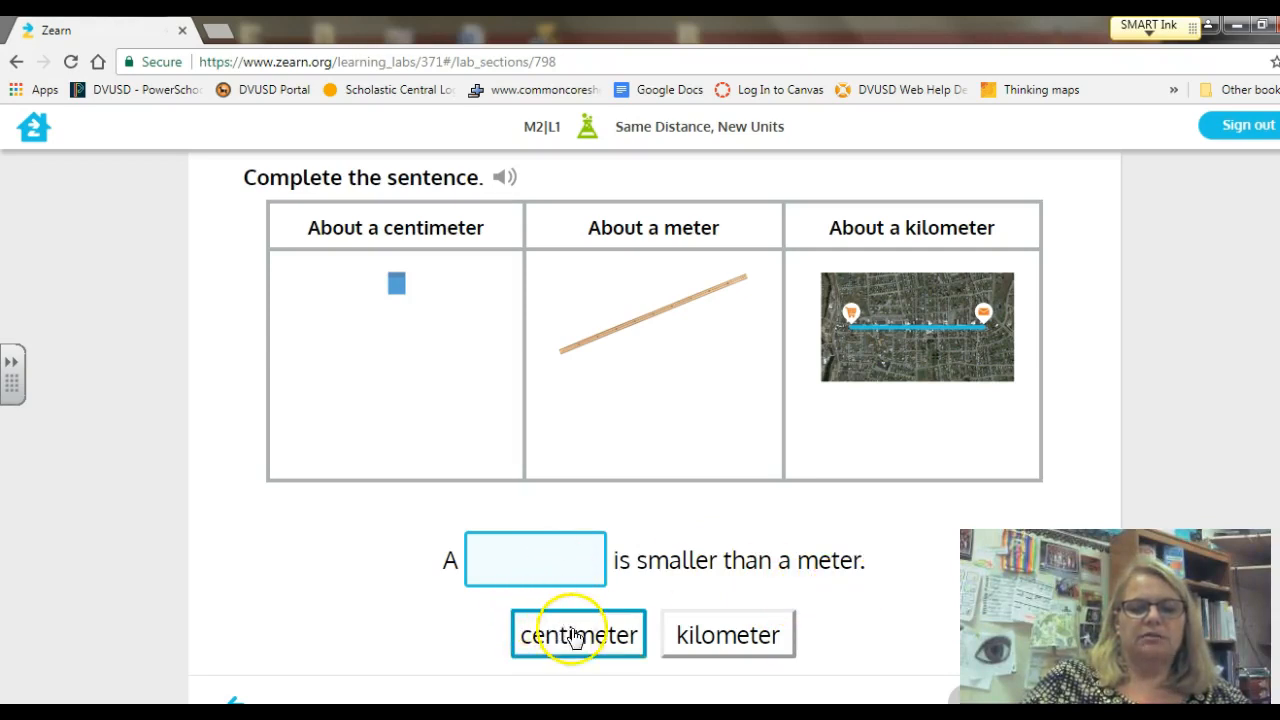
# - Complete the comparison sentences with centimeter as smaller than a meter and kilometer as bigger than a meter
pyautogui.moveTo(575, 637); pyautogui.dragTo(552, 560)
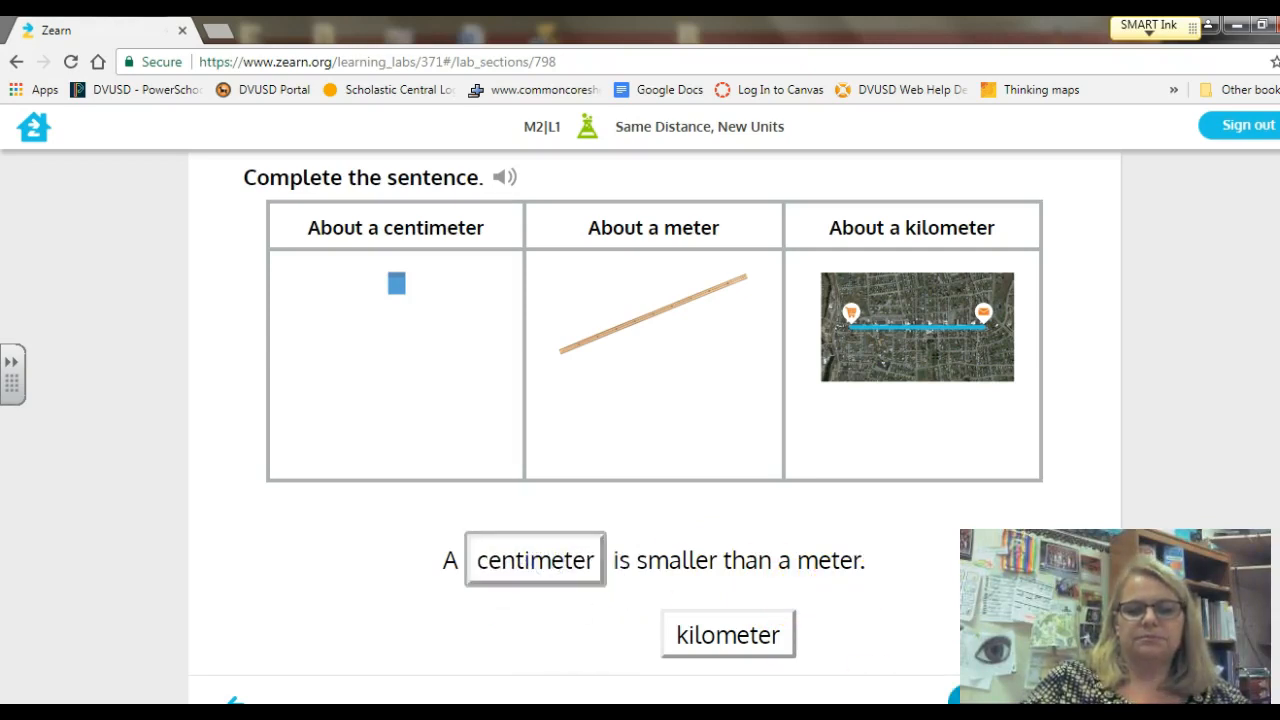
pyautogui.click(955, 699)
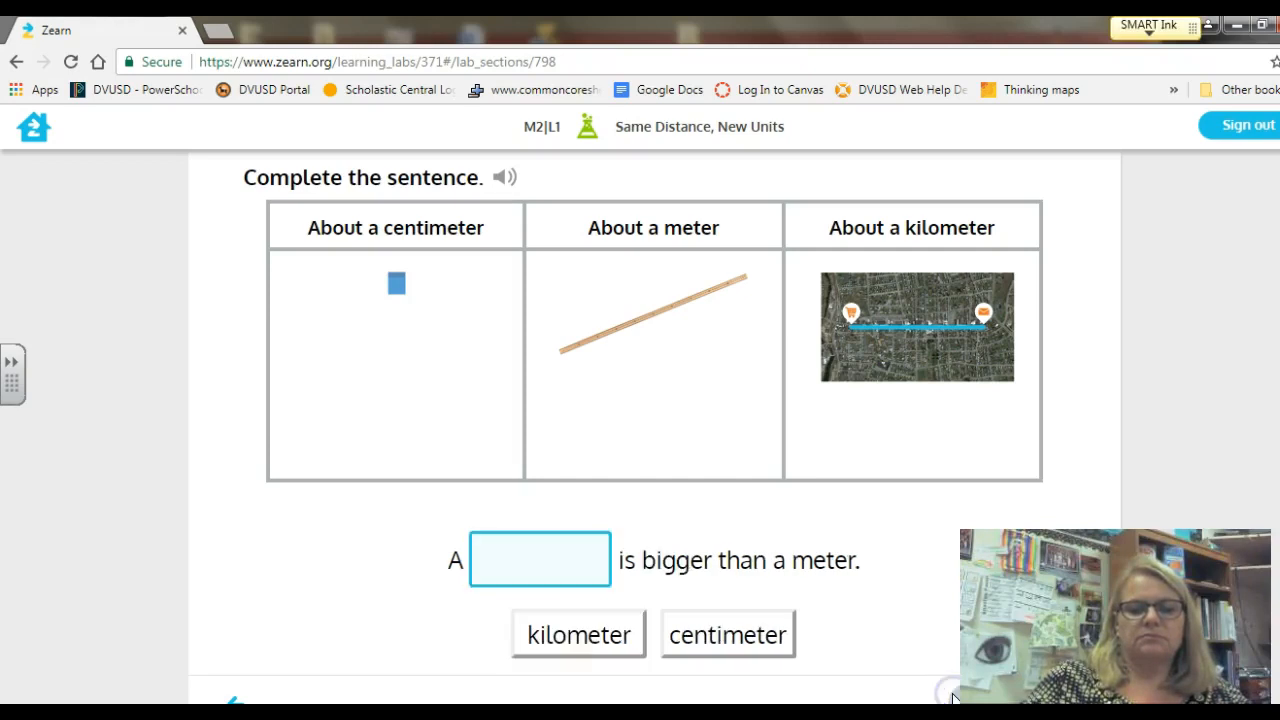
pyautogui.moveTo(614, 646); pyautogui.dragTo(583, 572)
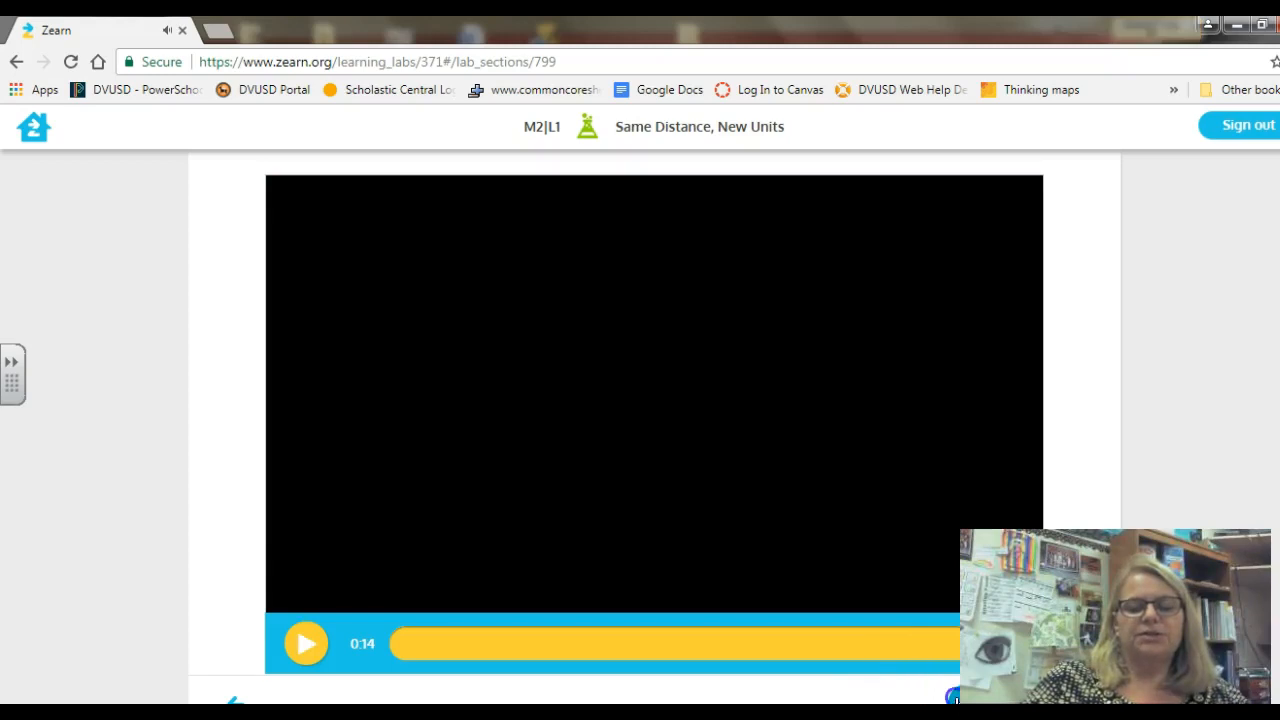
# - Continue past the finished video and submit 2000 as the number of meters in 2 kilometers
pyautogui.click(954, 696)
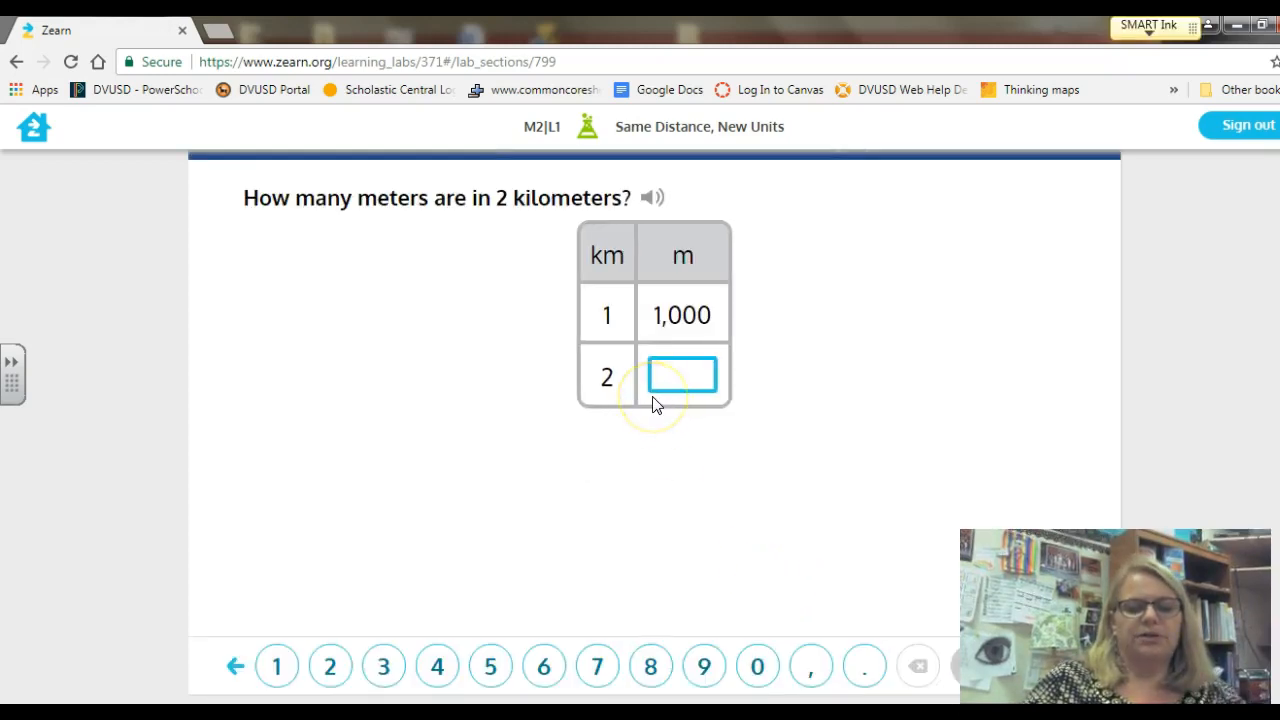
pyautogui.write('2000')
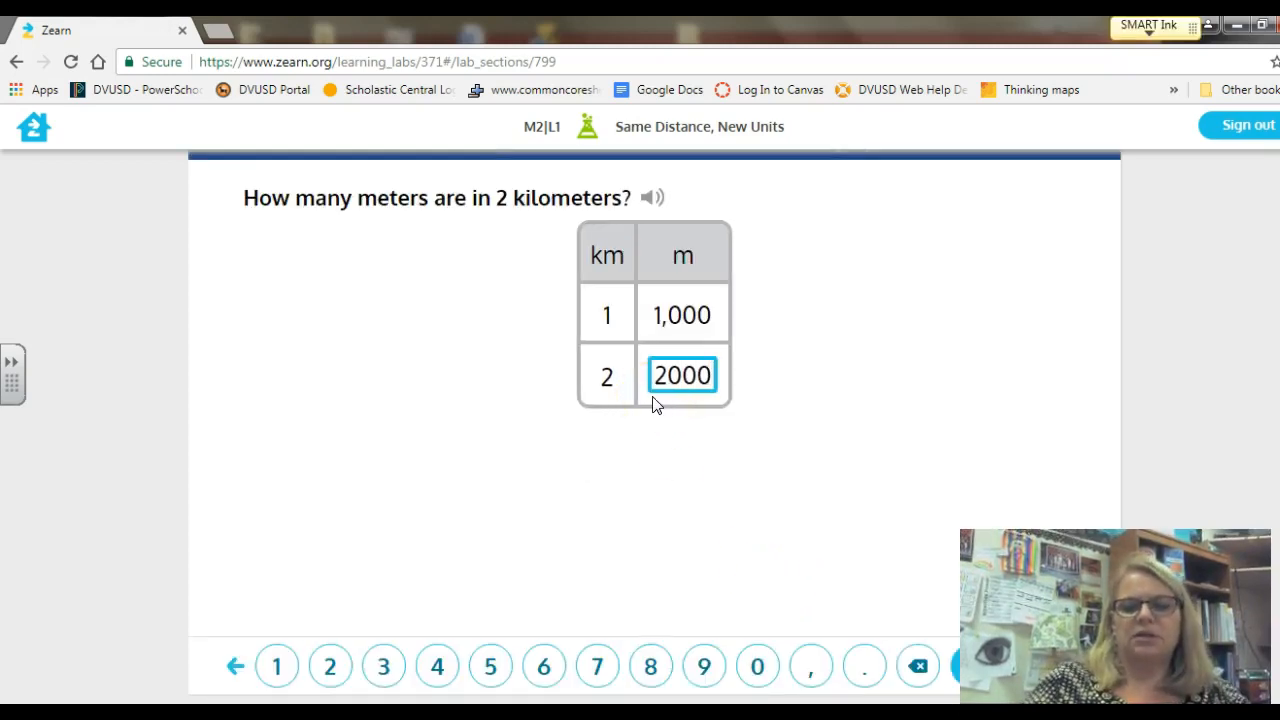
pyautogui.press('Return')
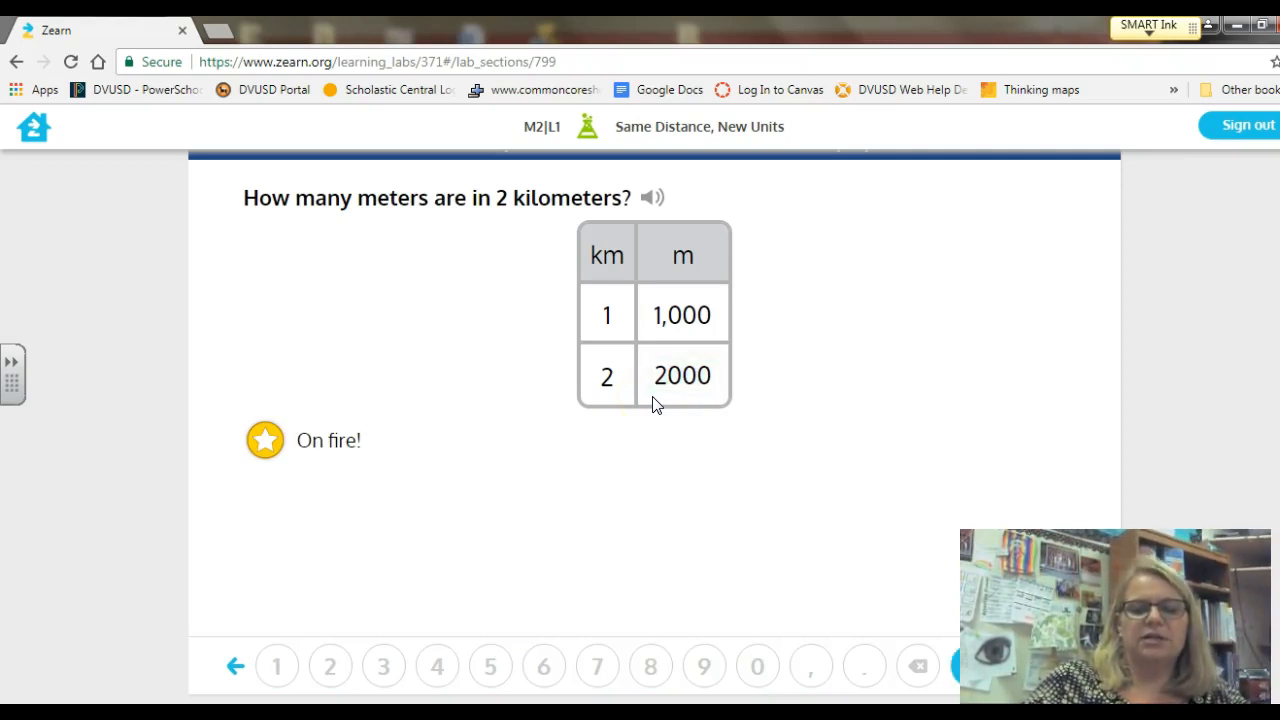
pyautogui.press('Return')
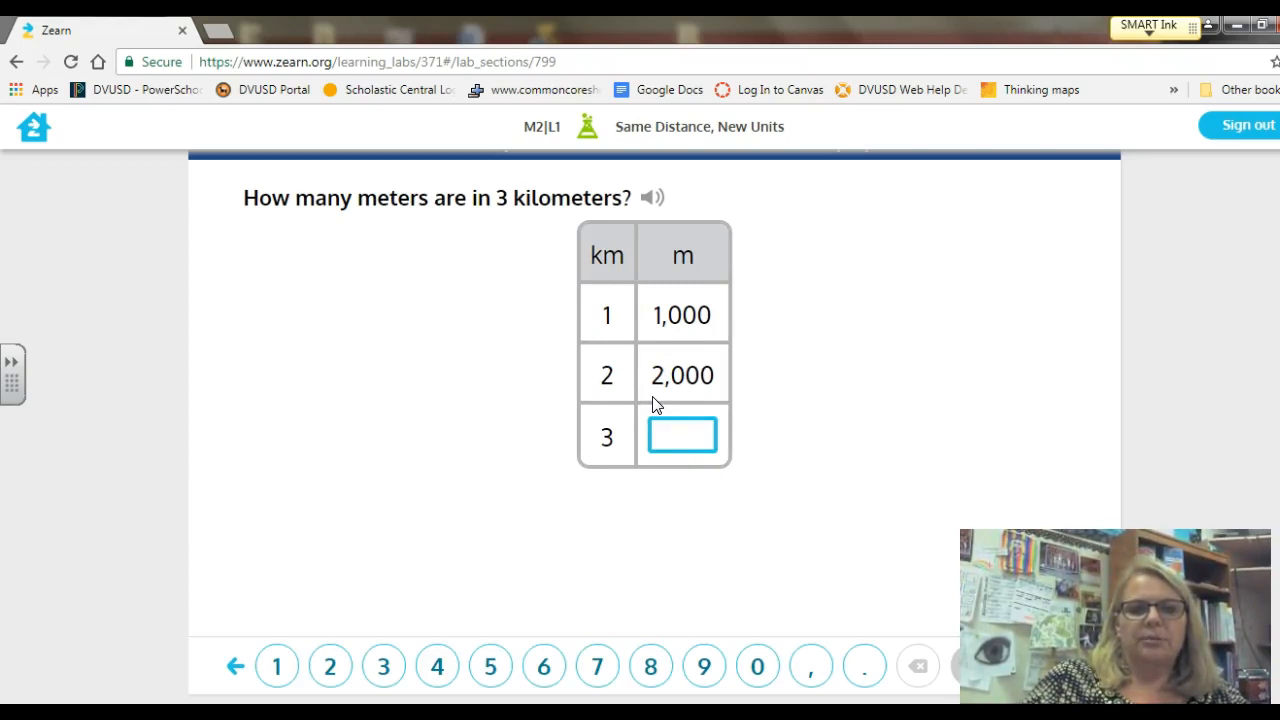
# - Submit 3000, 7000 and 70000 as the meters in 3, 7 and 70 kilometers
pyautogui.write('3000')
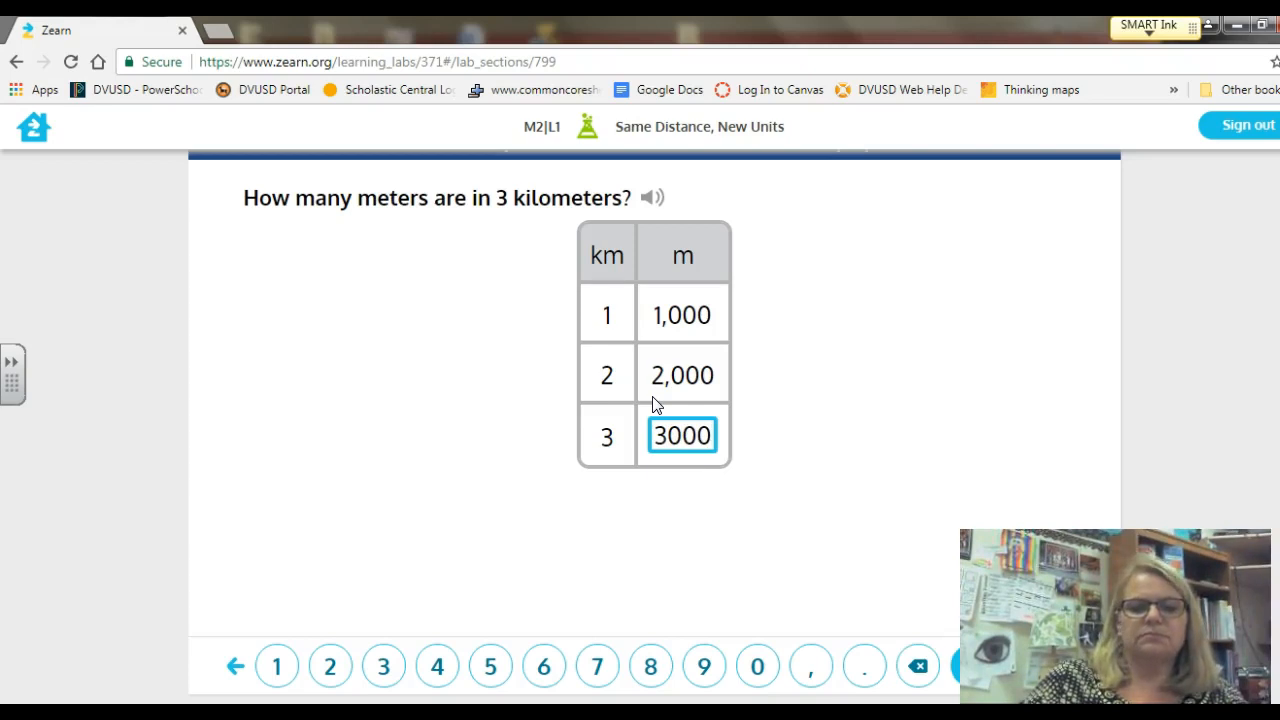
pyautogui.press('Return')
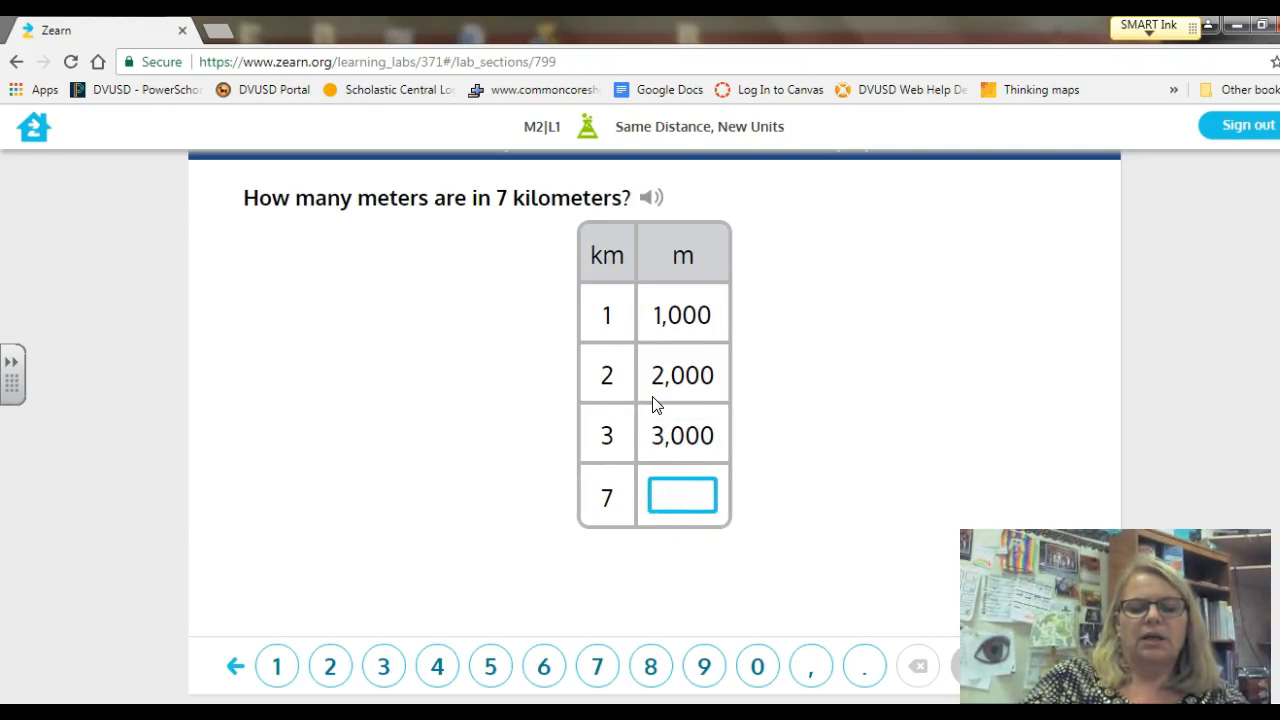
pyautogui.write('7000')
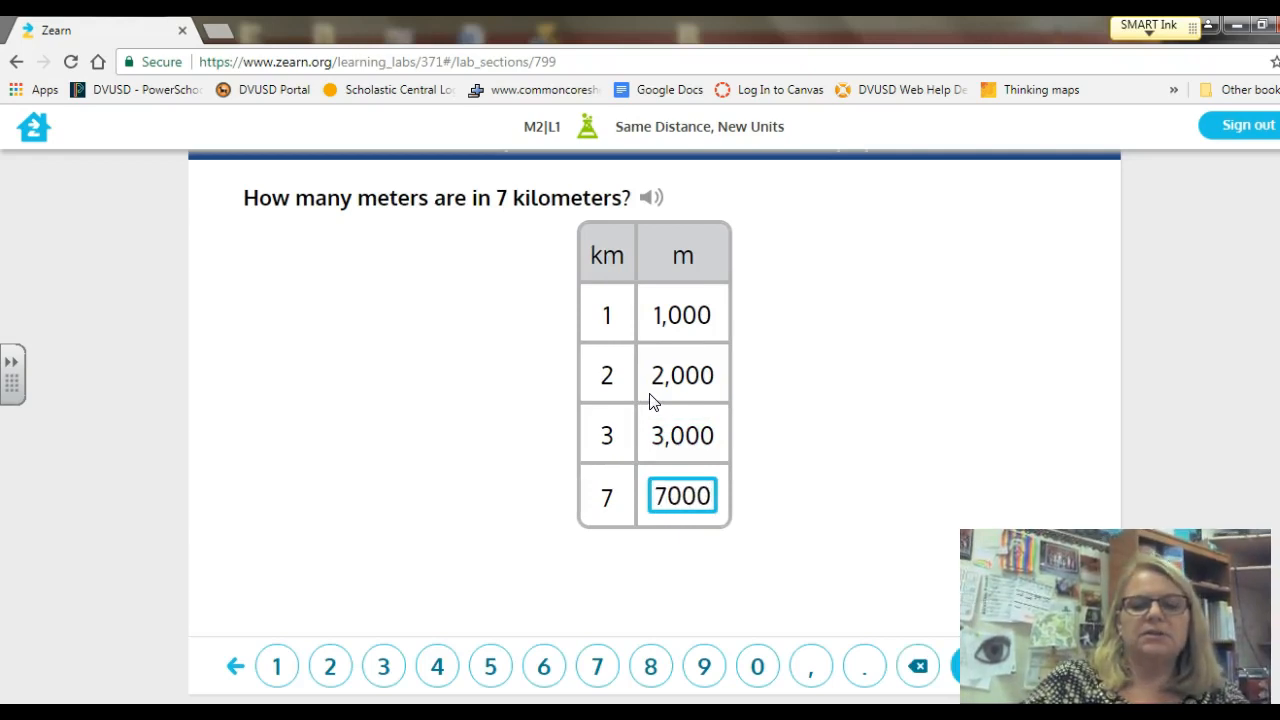
pyautogui.press('Return')
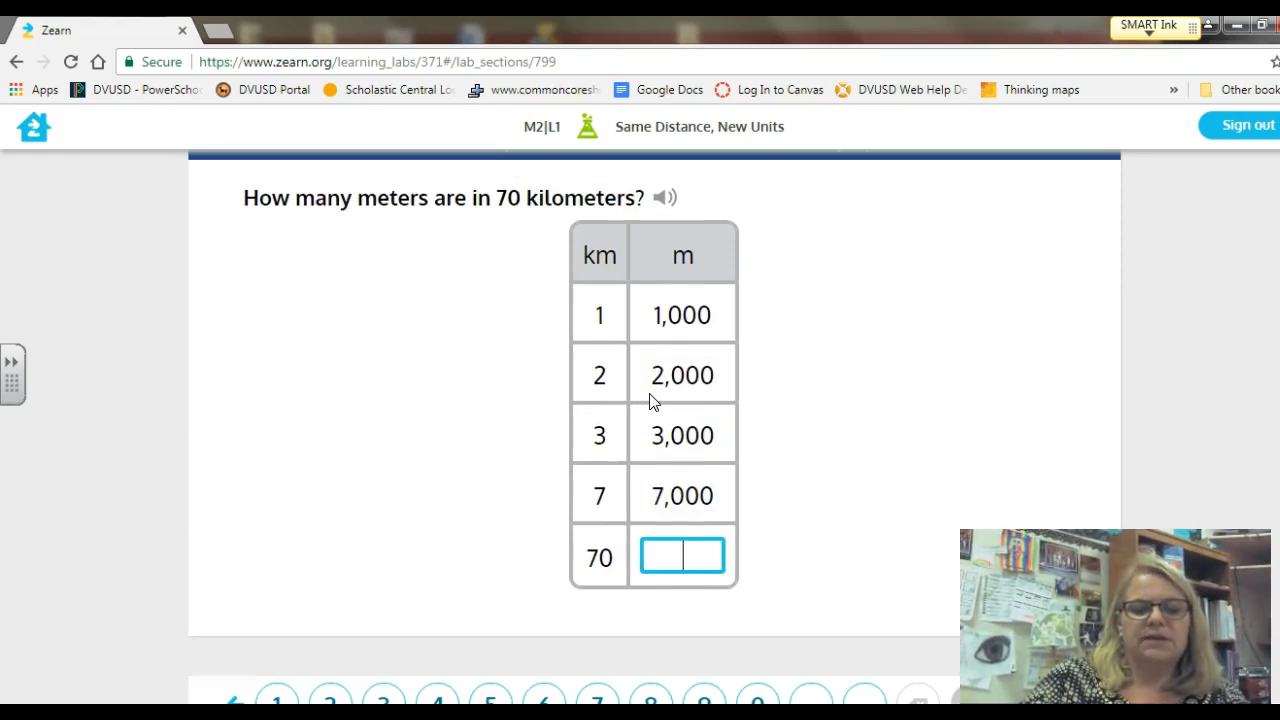
pyautogui.write('70000')
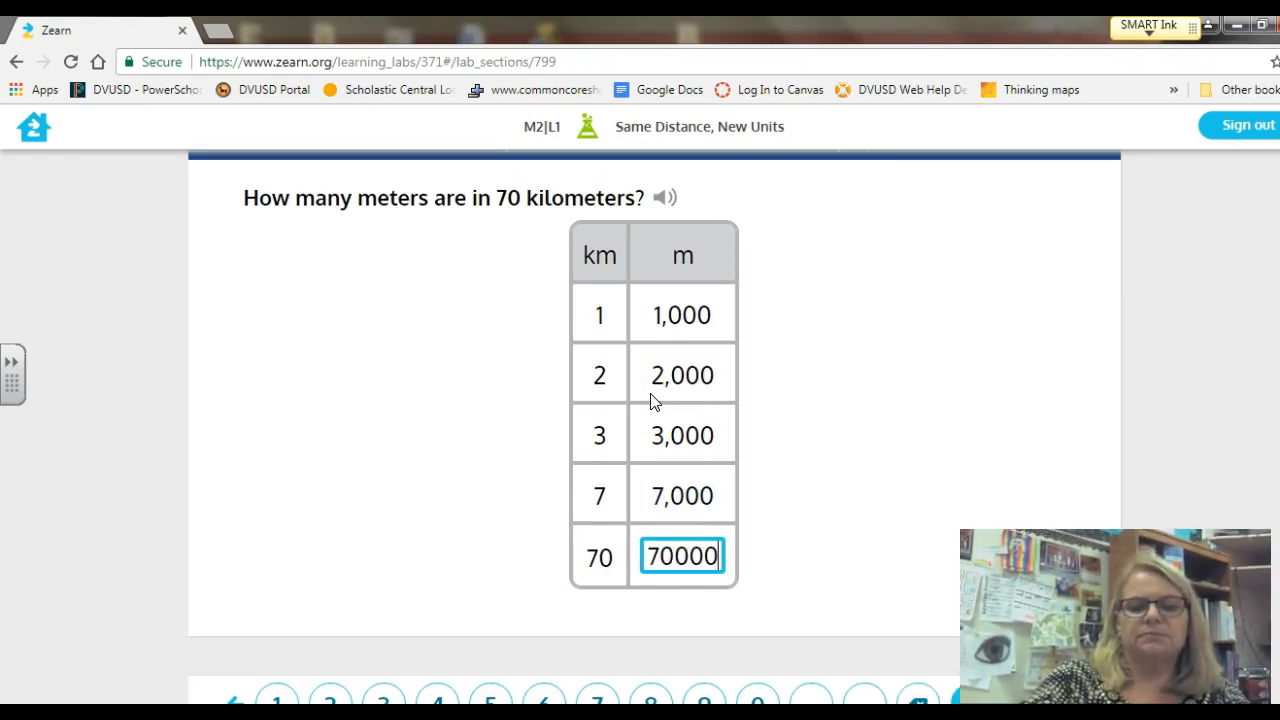
pyautogui.press('Return')
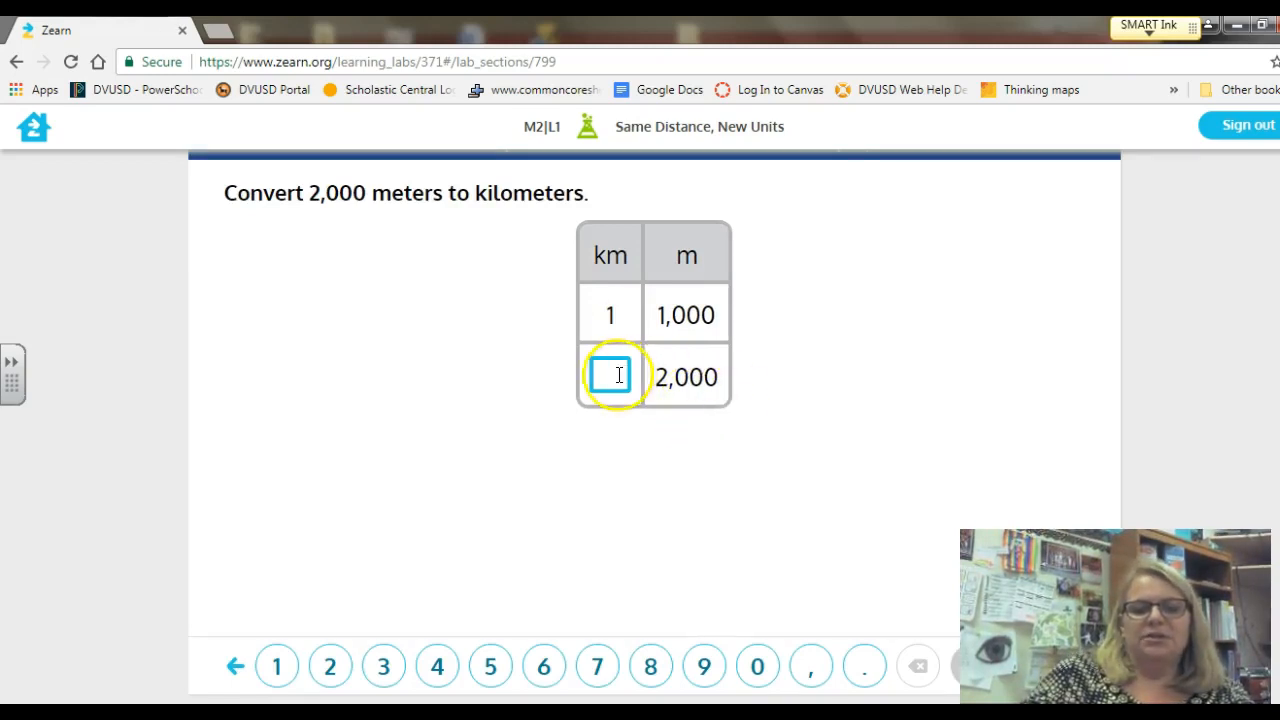
# - Convert 2,000 meters to 2 kilometers and 10,000 meters to 10 kilometers, and answer 8 for the following conversion
pyautogui.write('2')
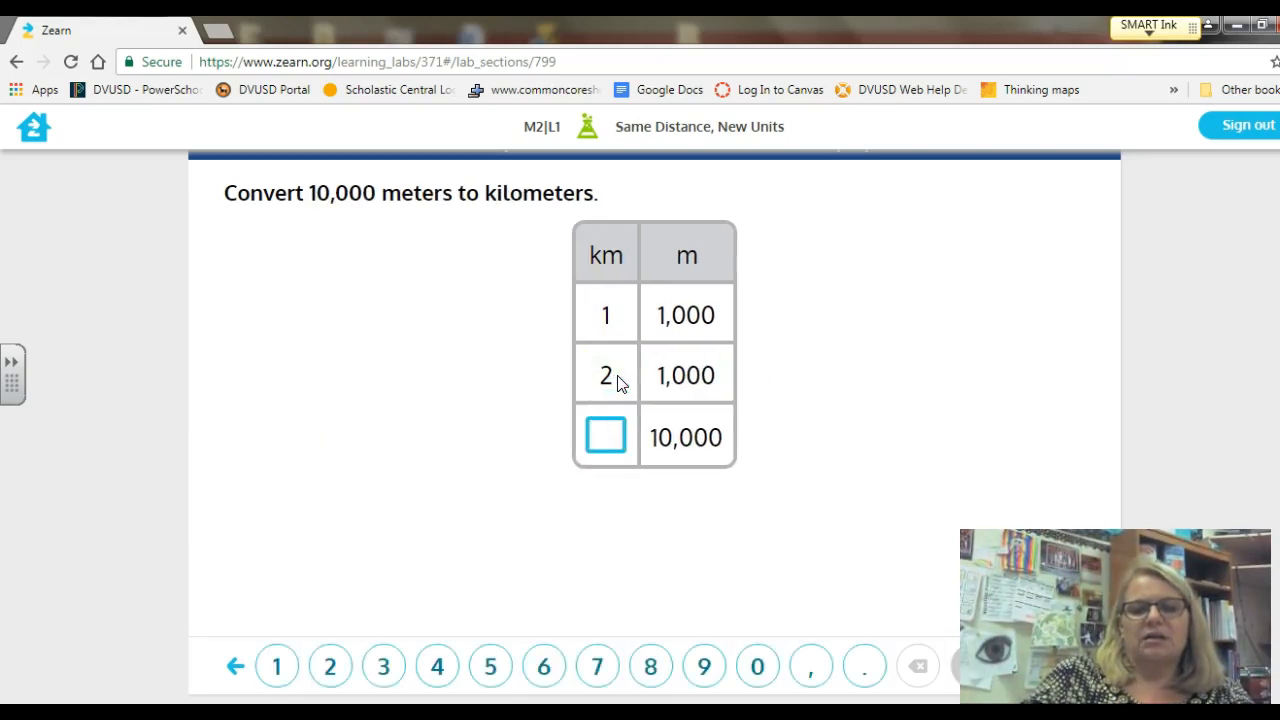
pyautogui.write('10')
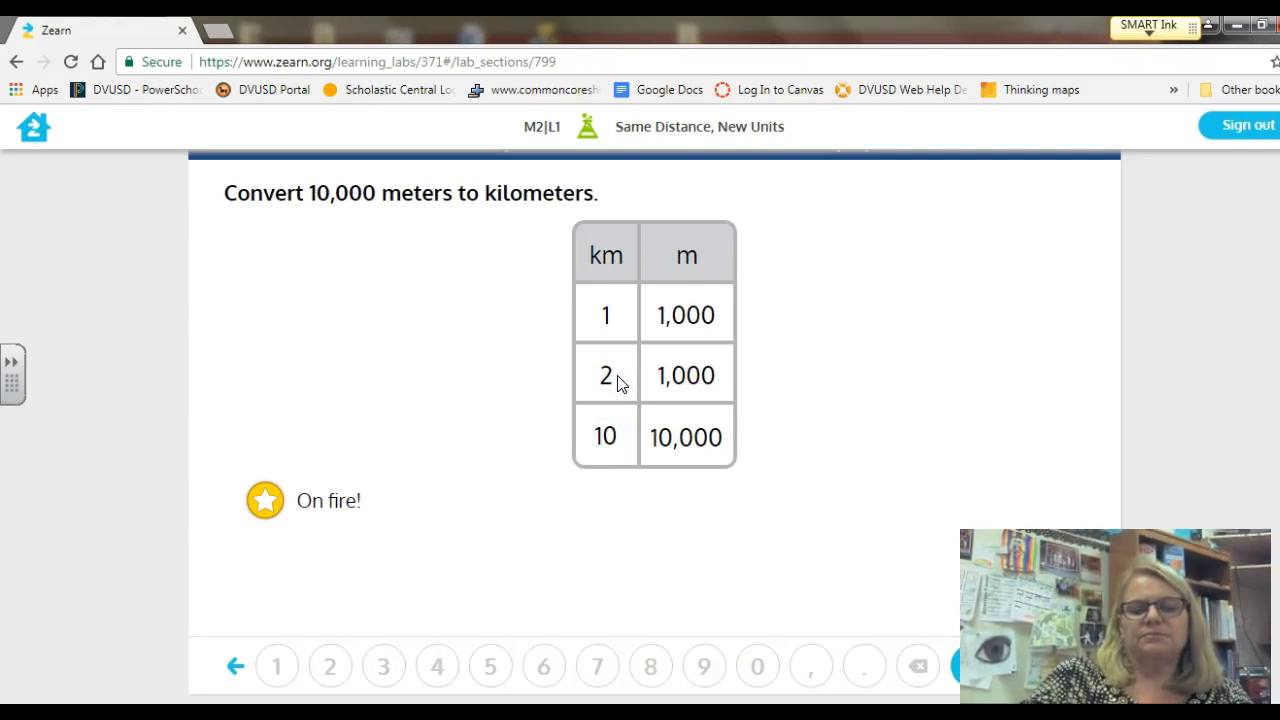
pyautogui.write('8')
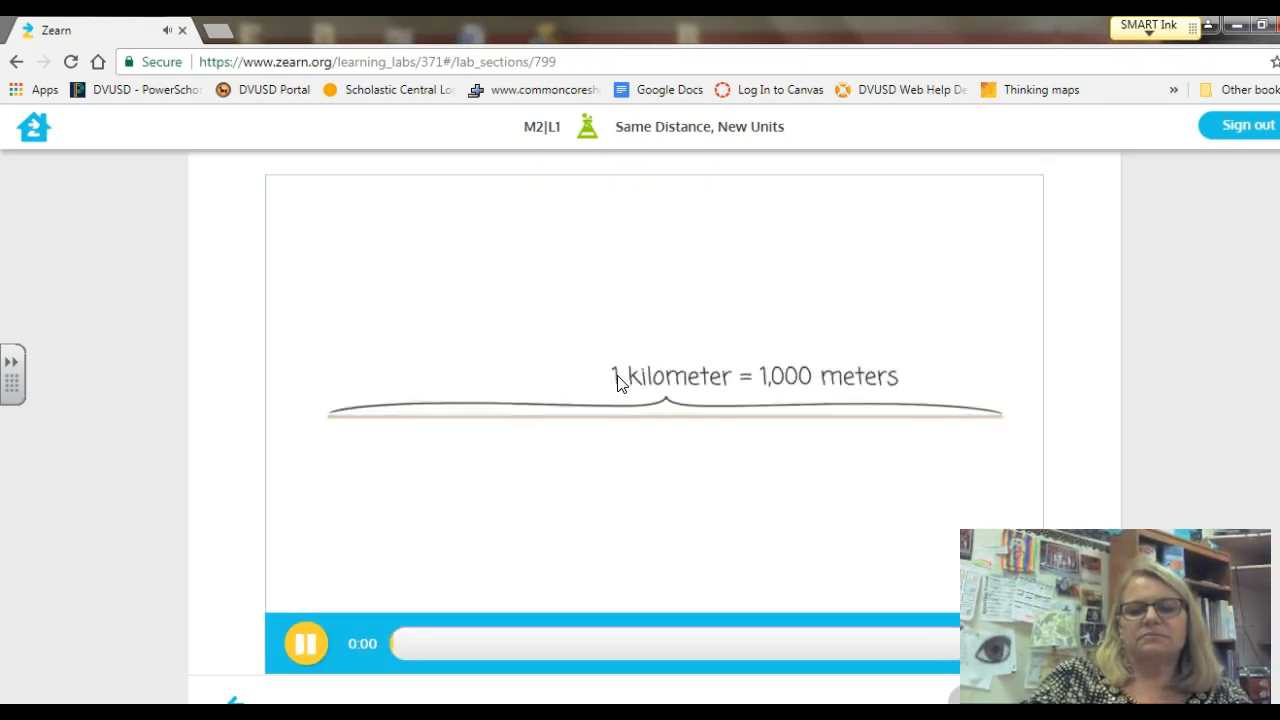
# - Watch the Dive in video on 1 kilometer and 1,000 meters to its end, pausing and resuming it once
pyautogui.click(603, 293)
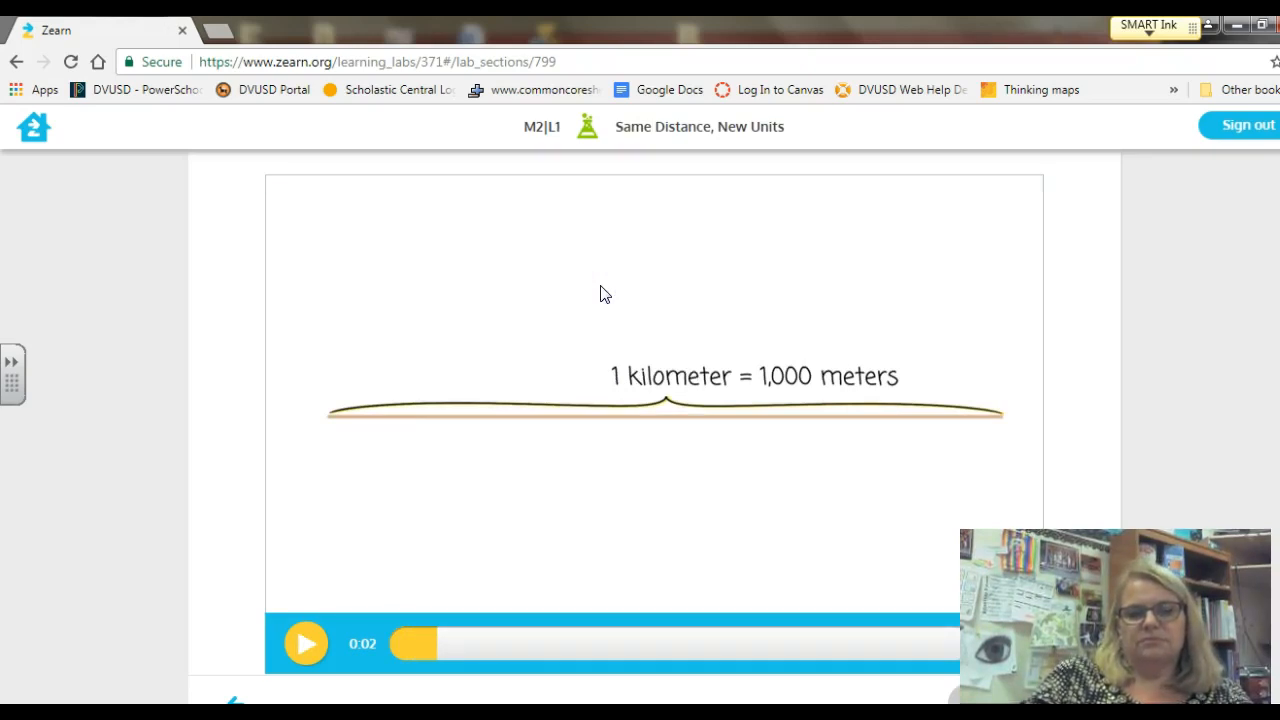
pyautogui.scroll(-1, 614, 437)
pyautogui.click(305, 568)
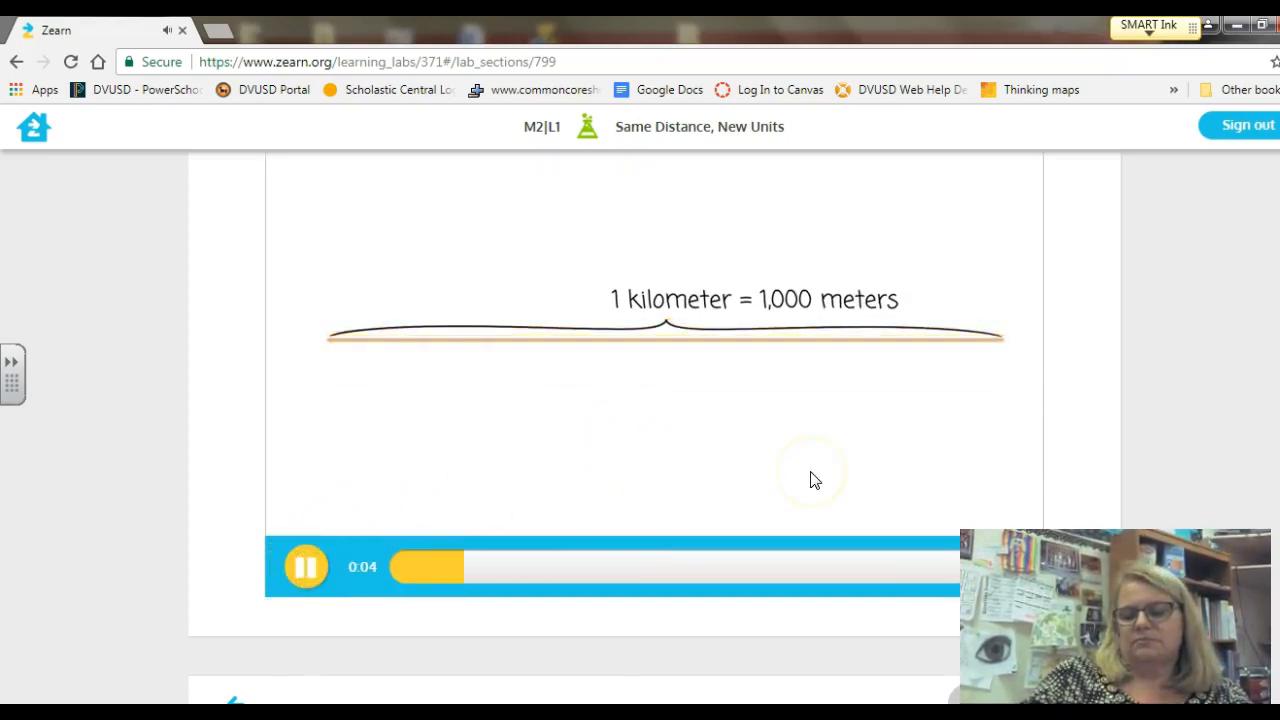
pyautogui.scroll(2, 813, 480)
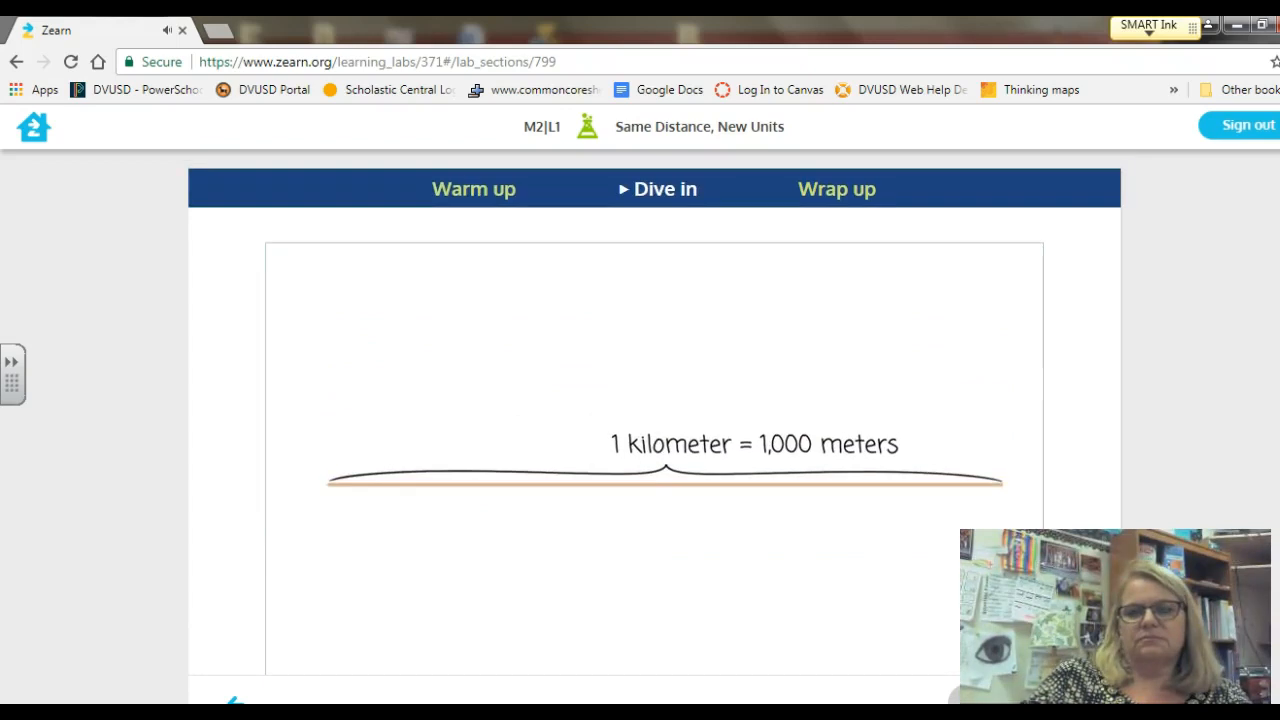
pyautogui.scroll(-1, 654, 420)
pyautogui.scroll(1, 654, 420)
pyautogui.scroll(-1, 654, 420)
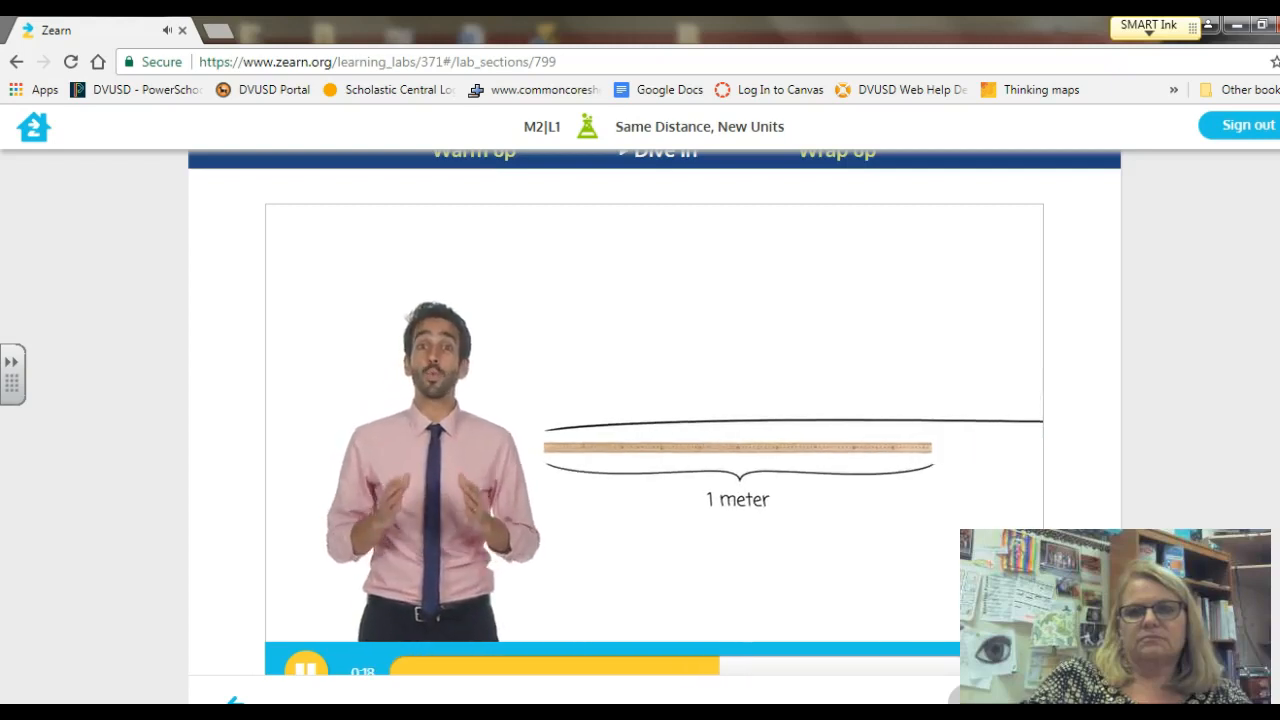
pyautogui.scroll(1, 654, 412)
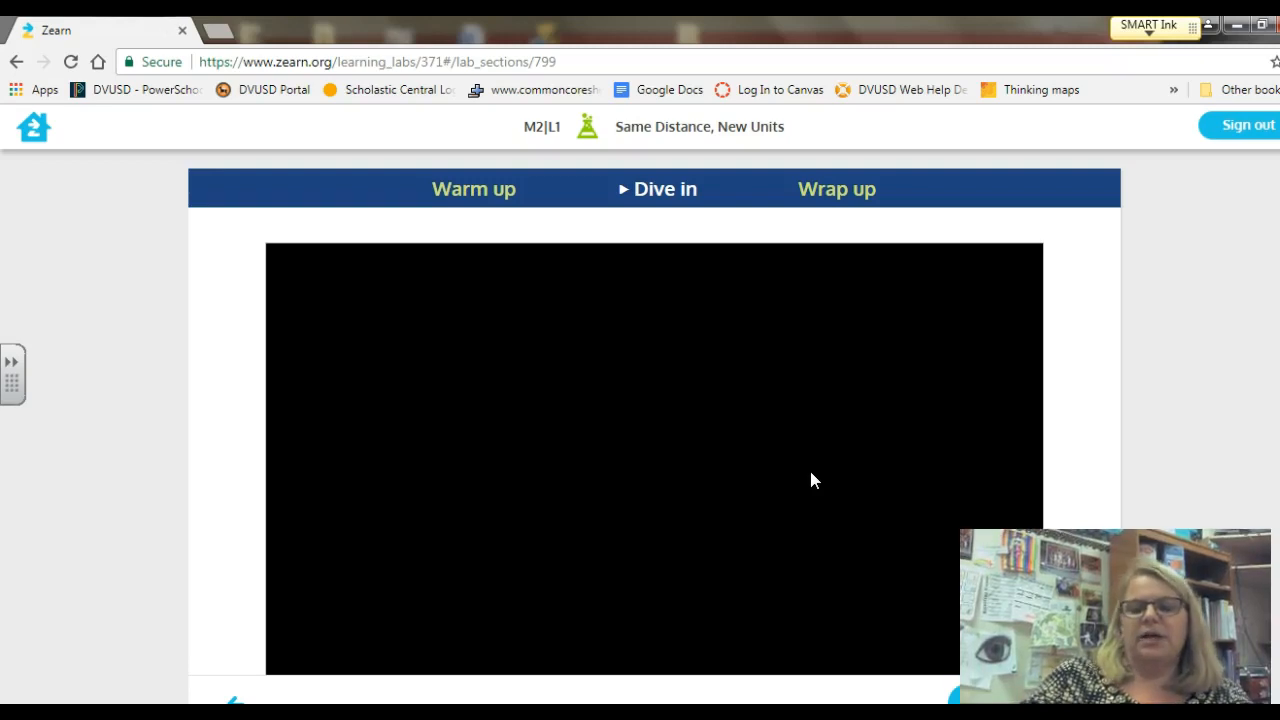
pyautogui.scroll(-2, 811, 478)
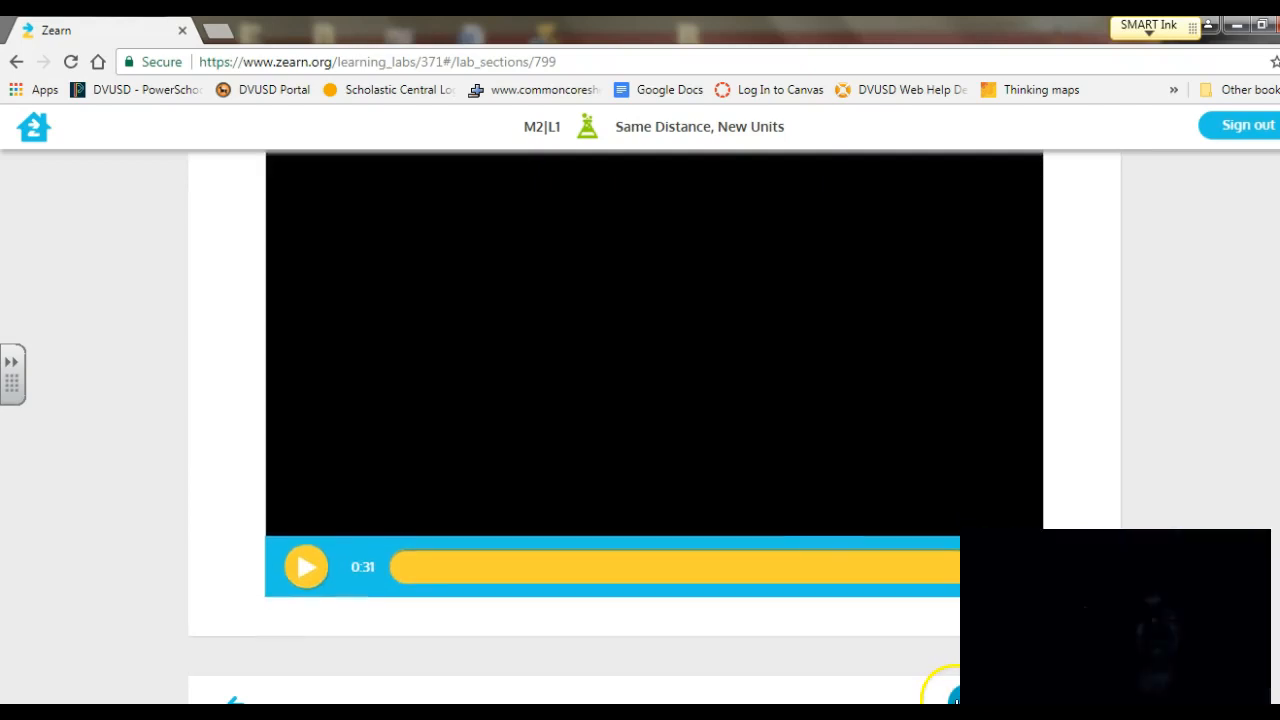
# - Continue past the finished video and submit 400 as the number of centimeters in 4 meters
pyautogui.click(952, 697)
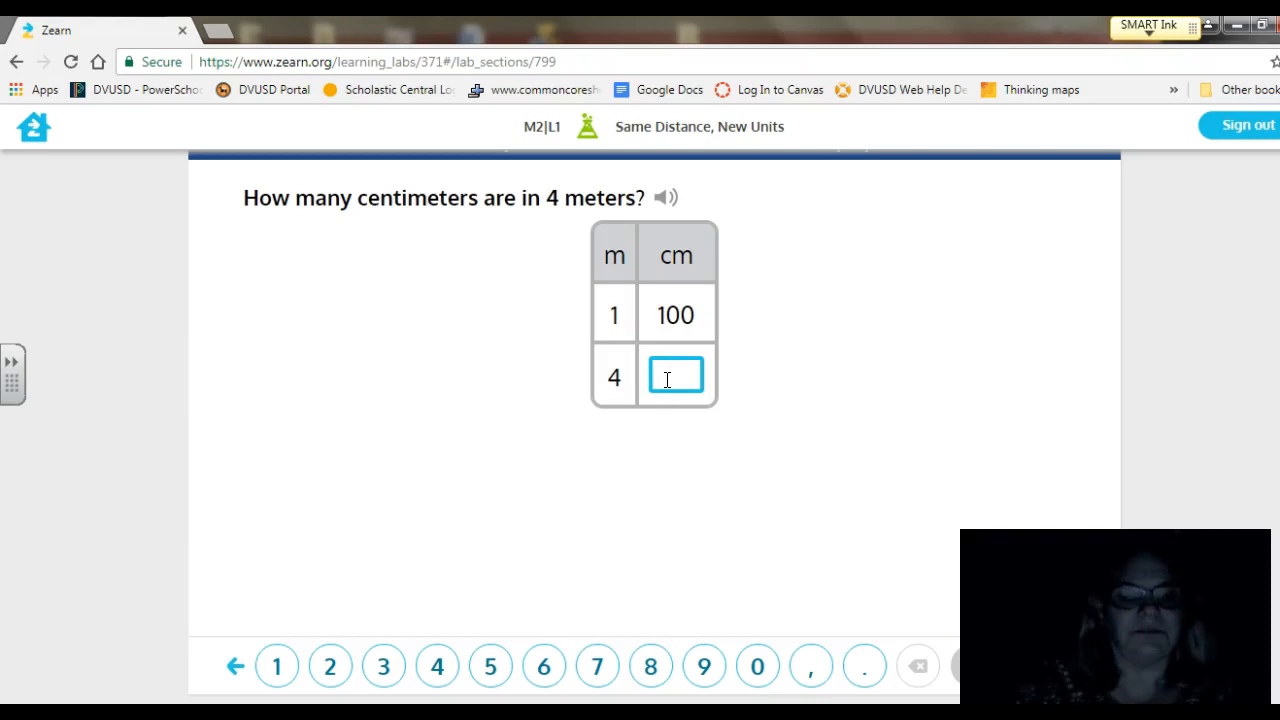
pyautogui.write('300')
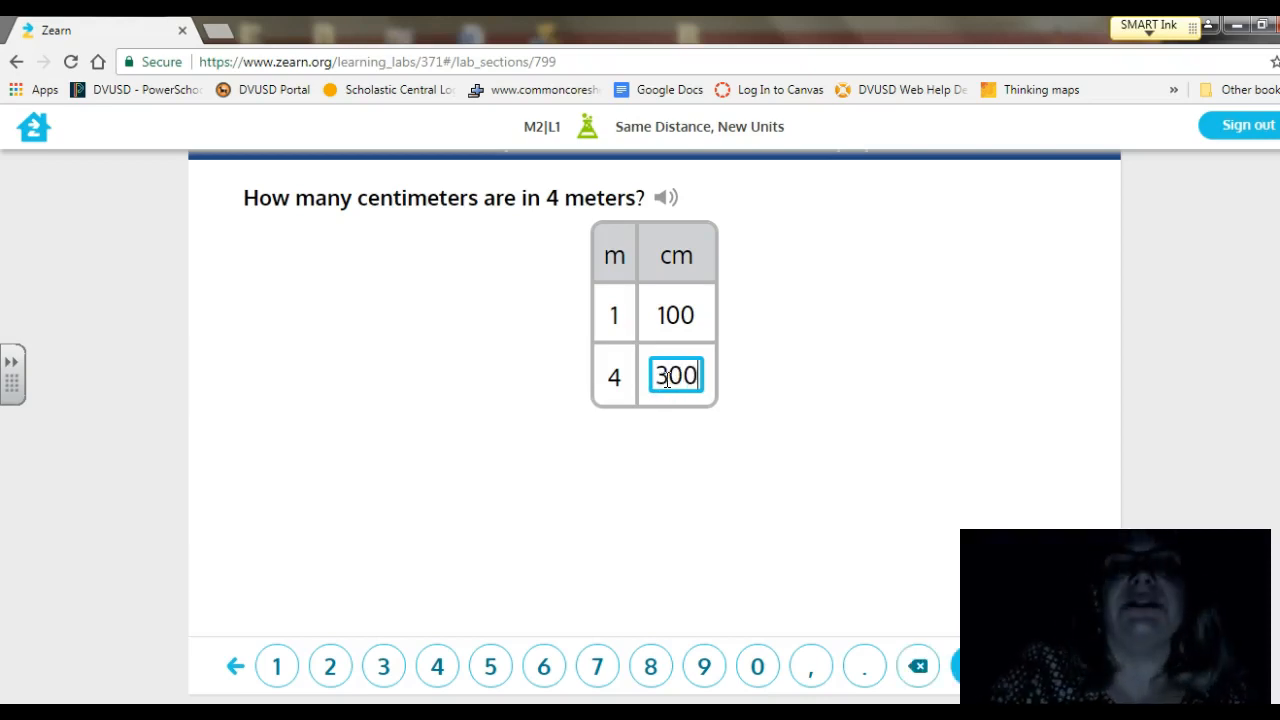
pyautogui.press('BackSpace')
pyautogui.press('BackSpace')
pyautogui.press('BackSpace')
pyautogui.write('400')
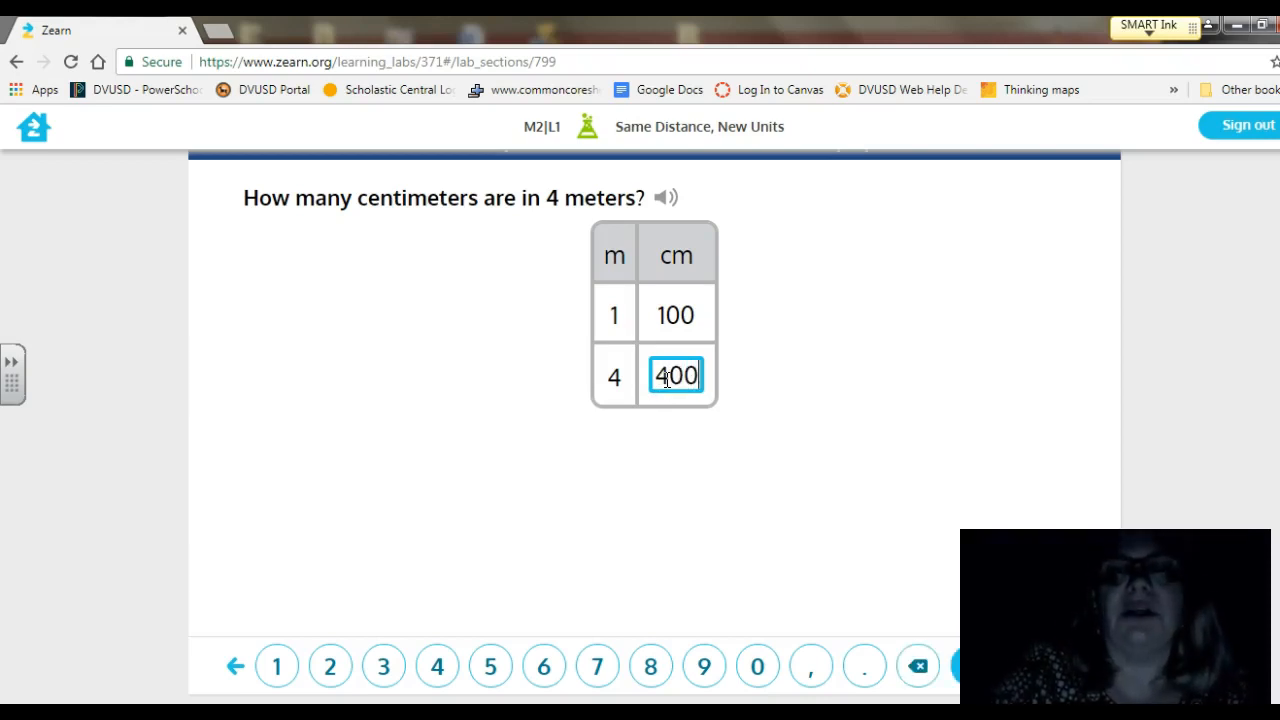
pyautogui.press('Return')
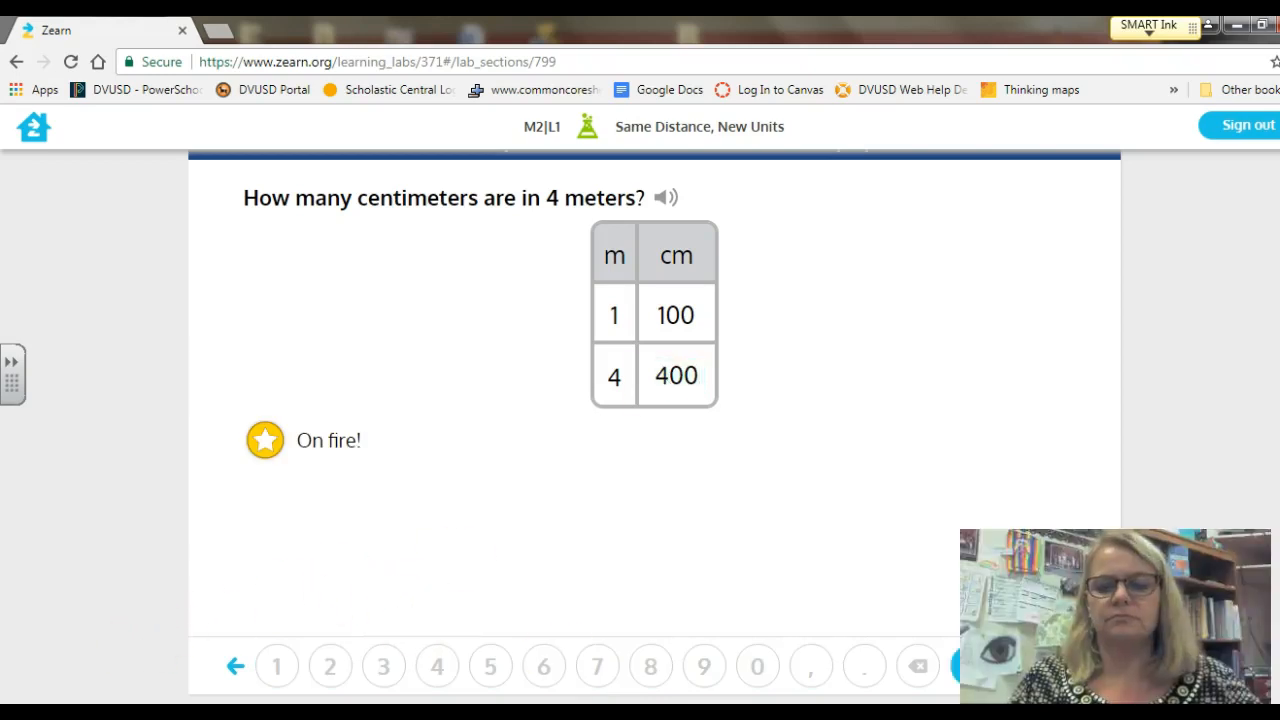
# - Complete the meter-centimeter table with 7 m for 700 cm, 6000 cm for 60 m and 140 m for 14,000 cm
pyautogui.click(955, 668)
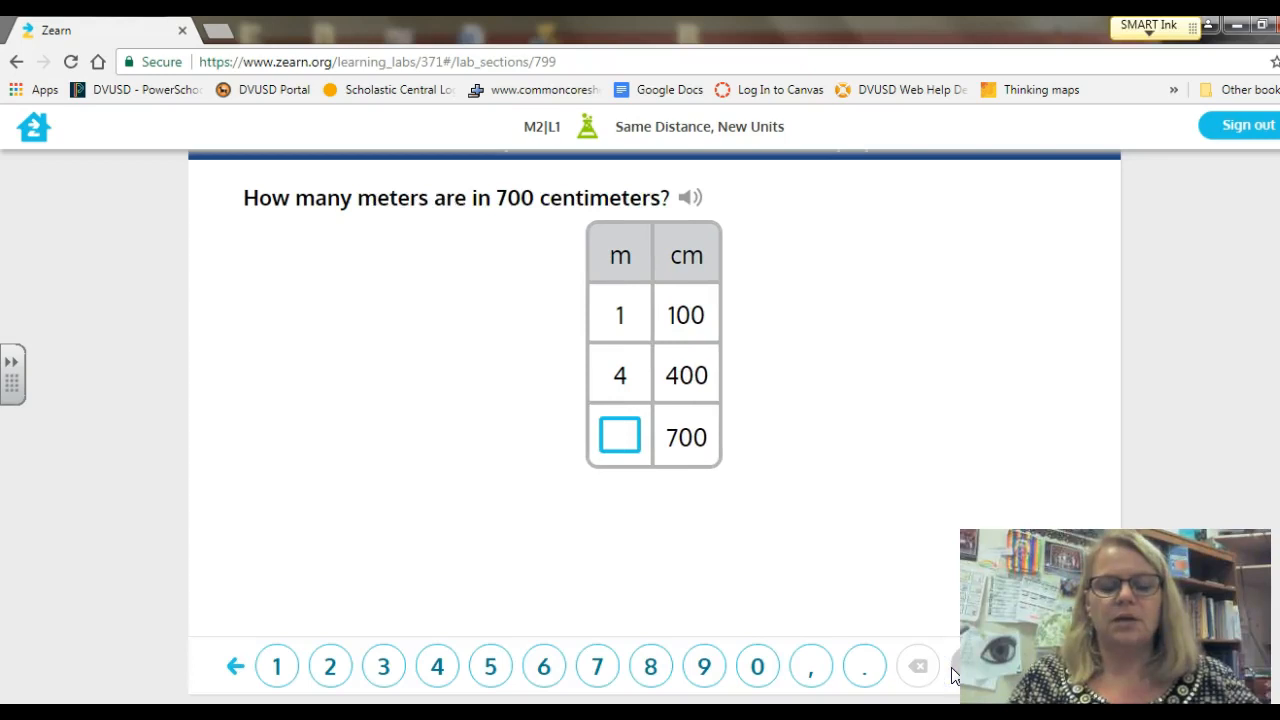
pyautogui.write('7')
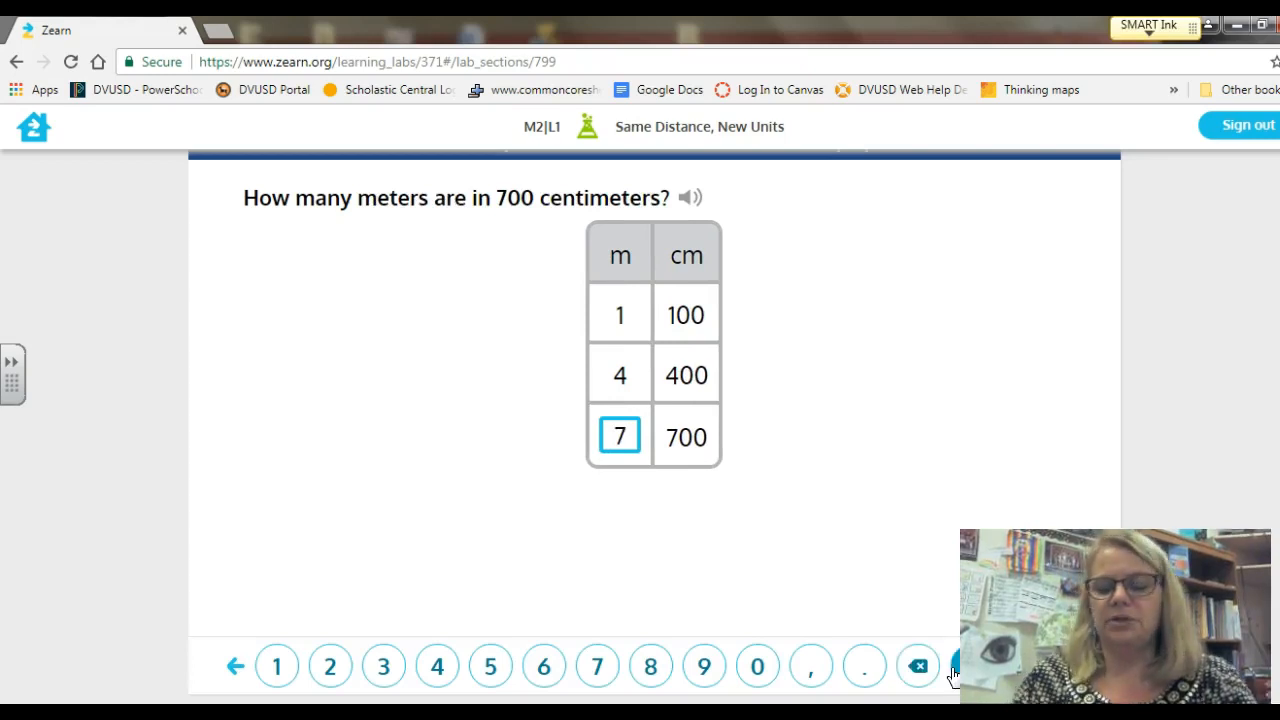
pyautogui.click(955, 668)
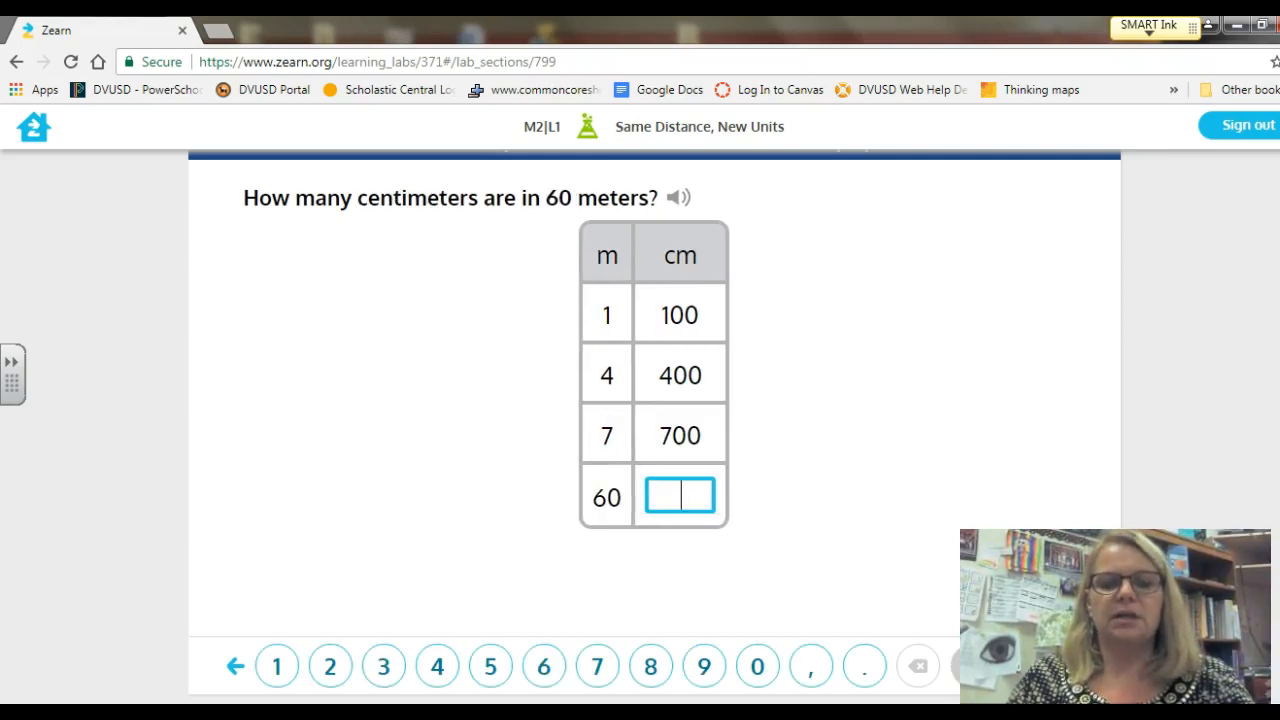
pyautogui.write('6000')
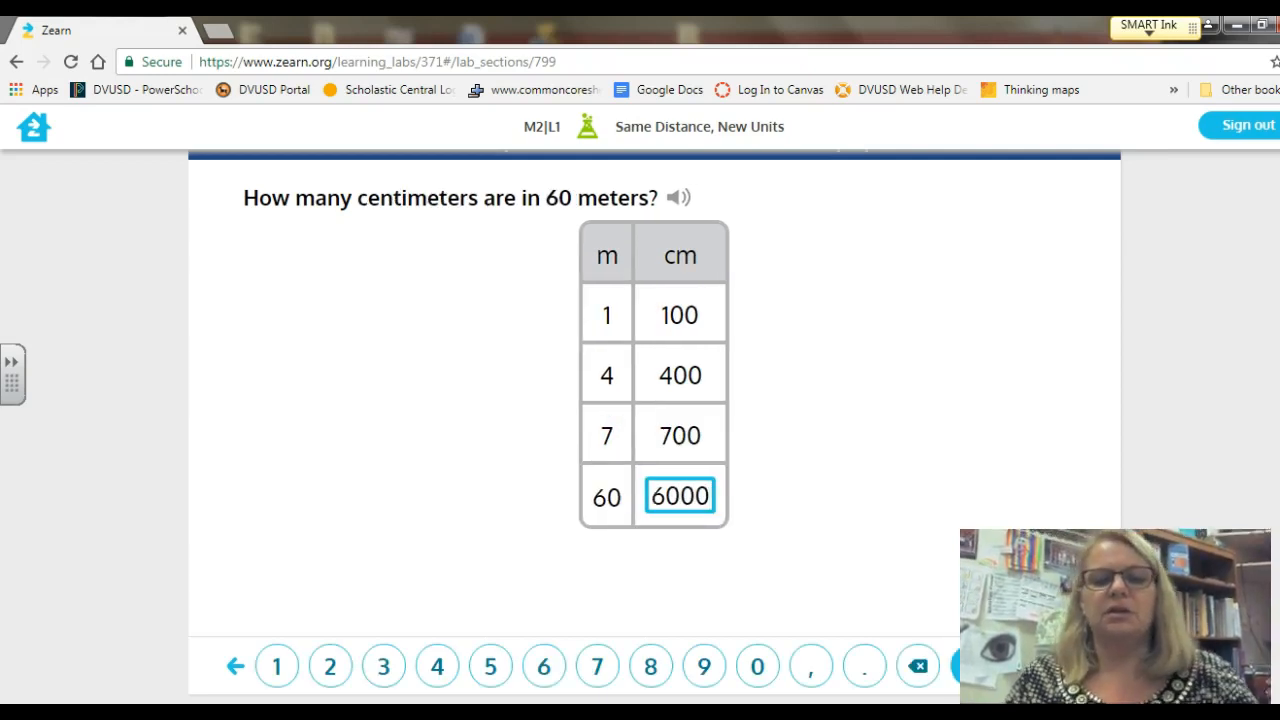
pyautogui.press('Return')
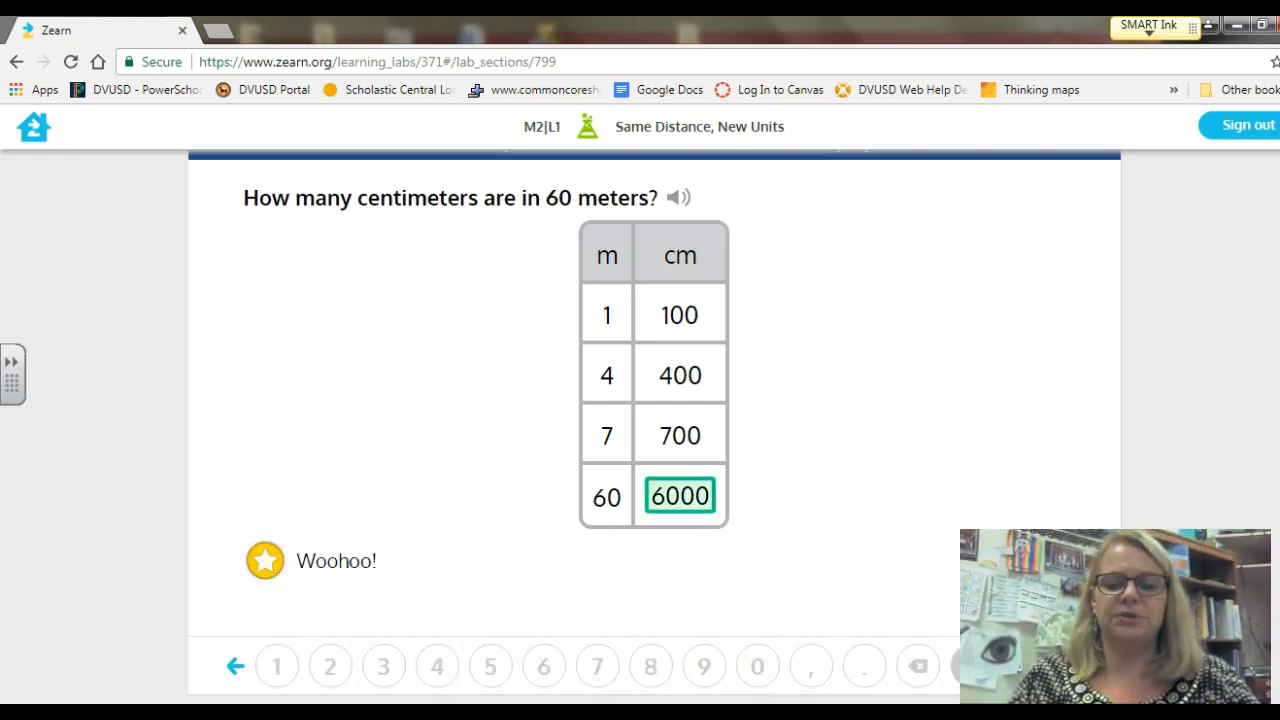
pyautogui.press('Return')
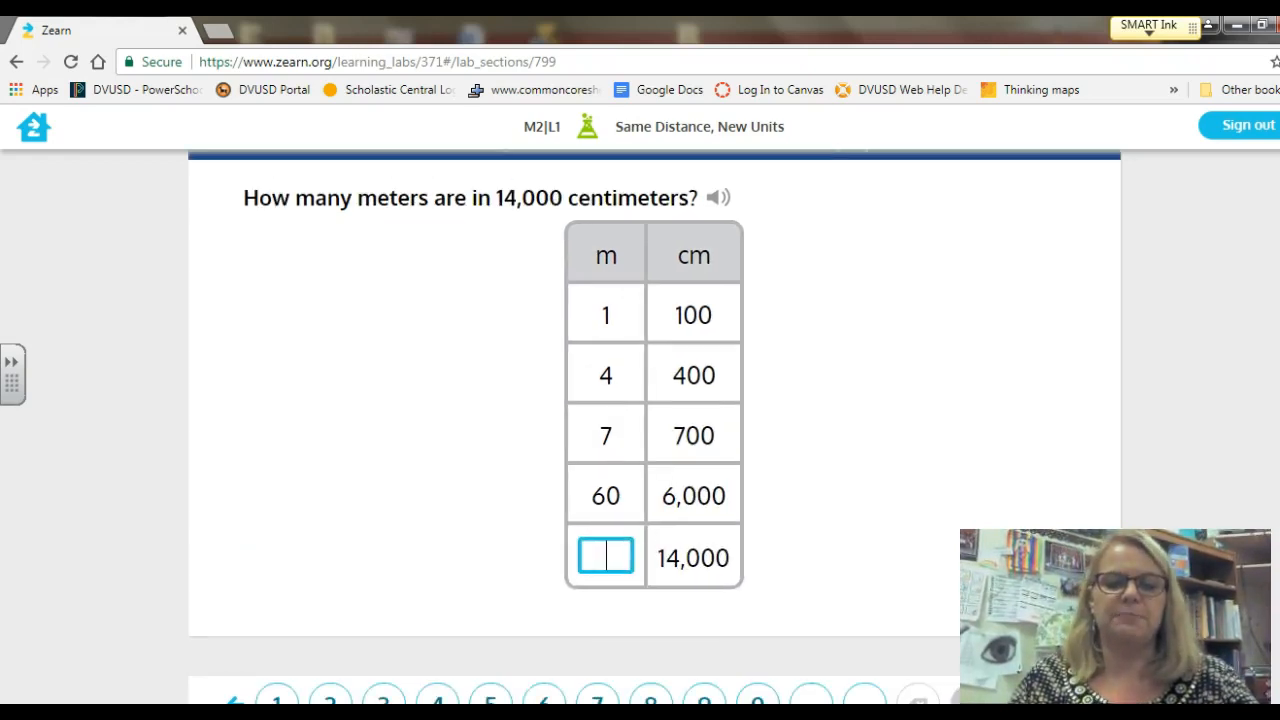
pyautogui.write('140')
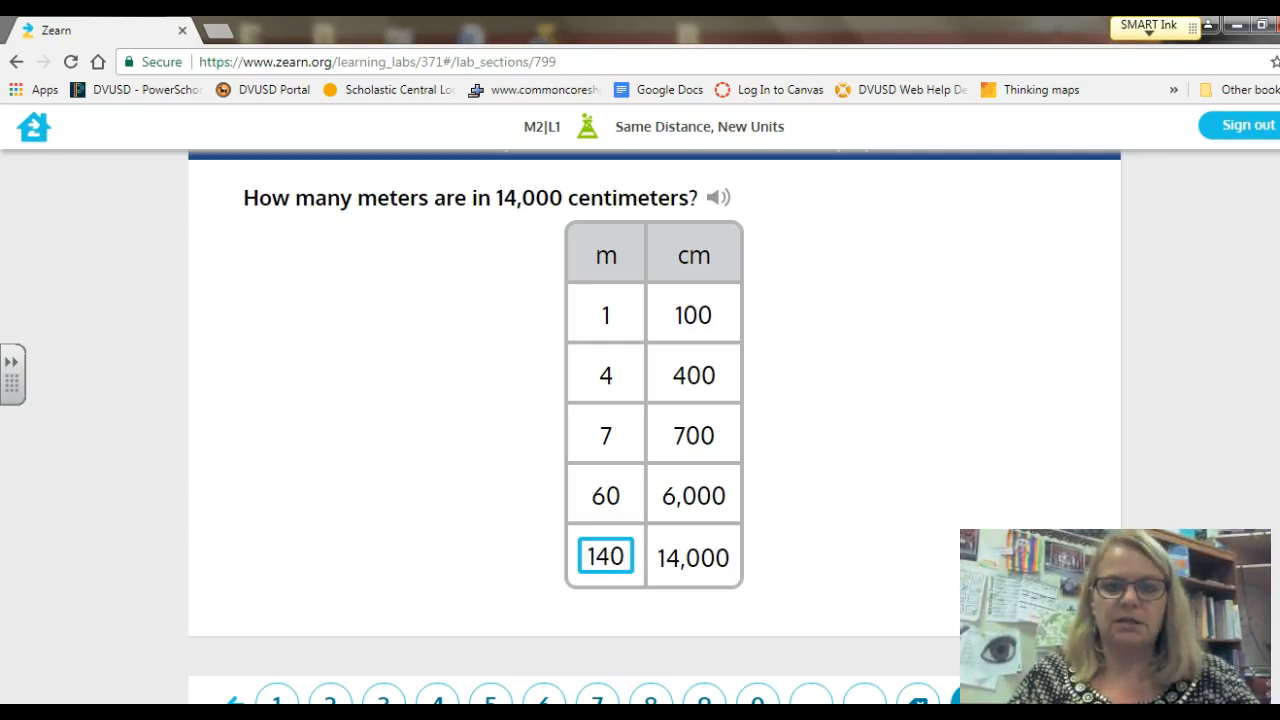
pyautogui.press('Return')
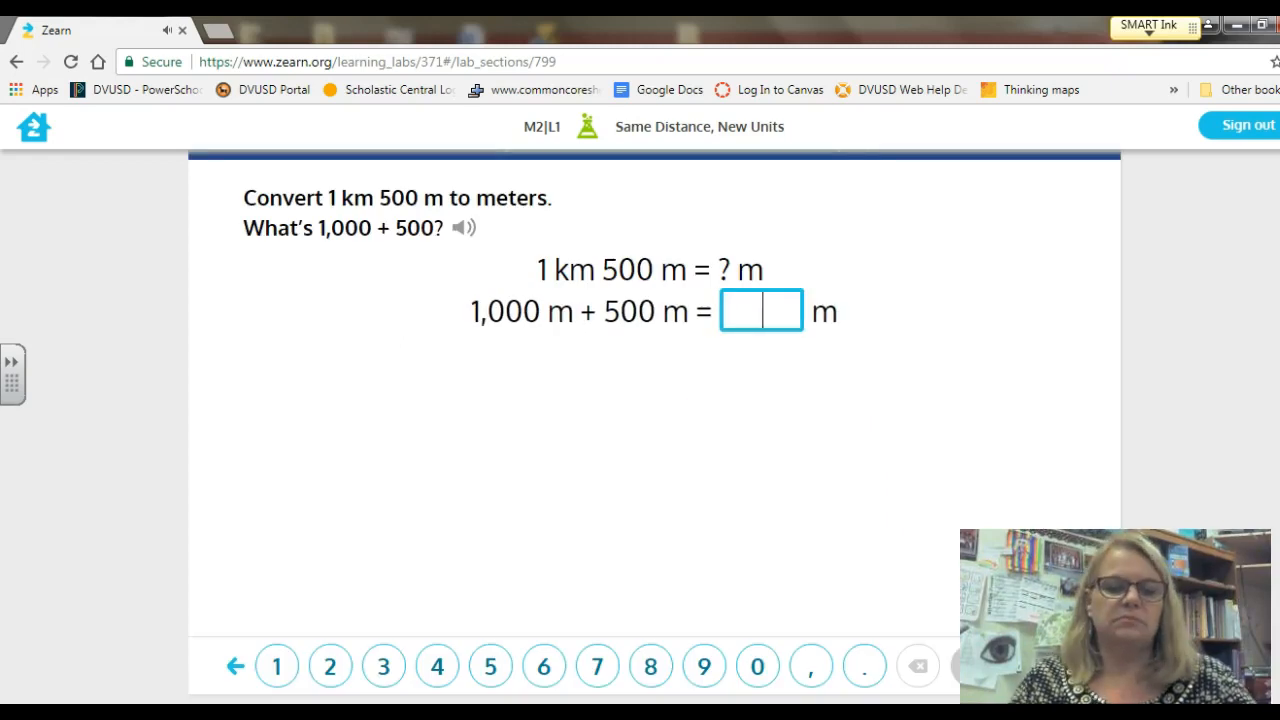
# - Convert 1 km 500 m, 1 km 300 m and 5 km 30 m to meters, submitting 1500, 1300 and 5030
pyautogui.write('1500')
pyautogui.press('Return')
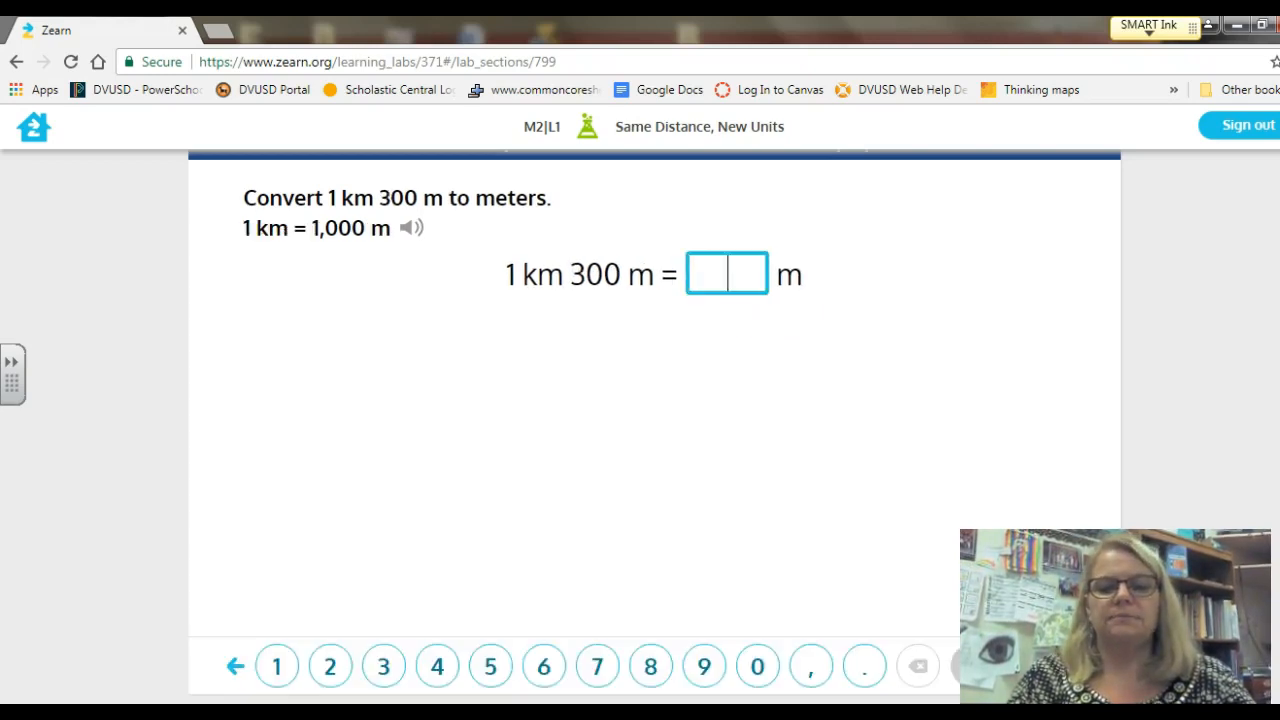
pyautogui.write('1300')
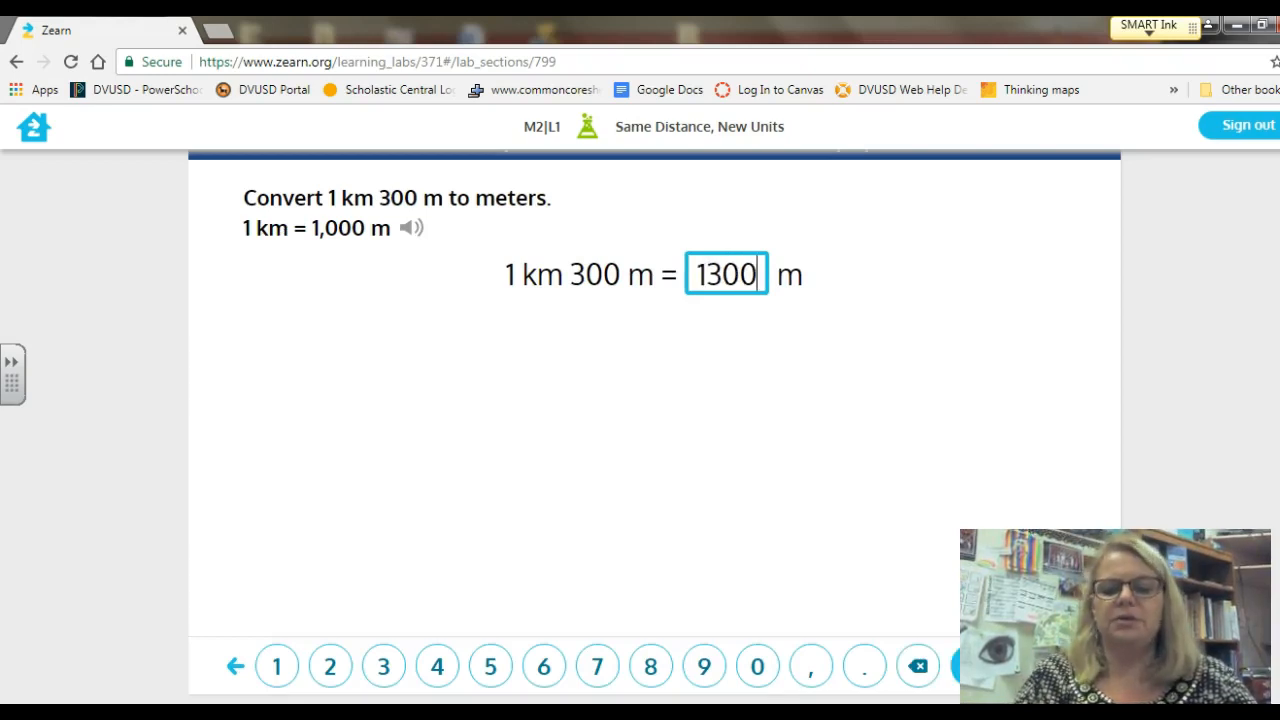
pyautogui.press('Return')
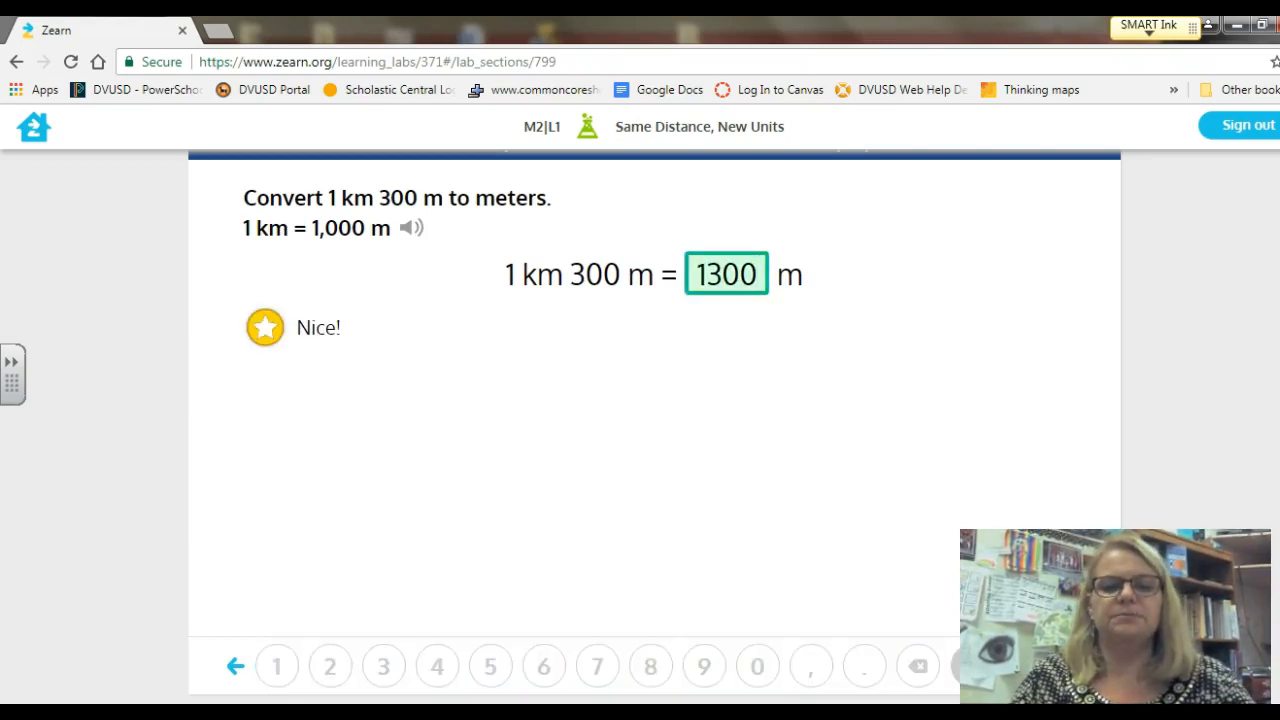
pyautogui.press('Return')
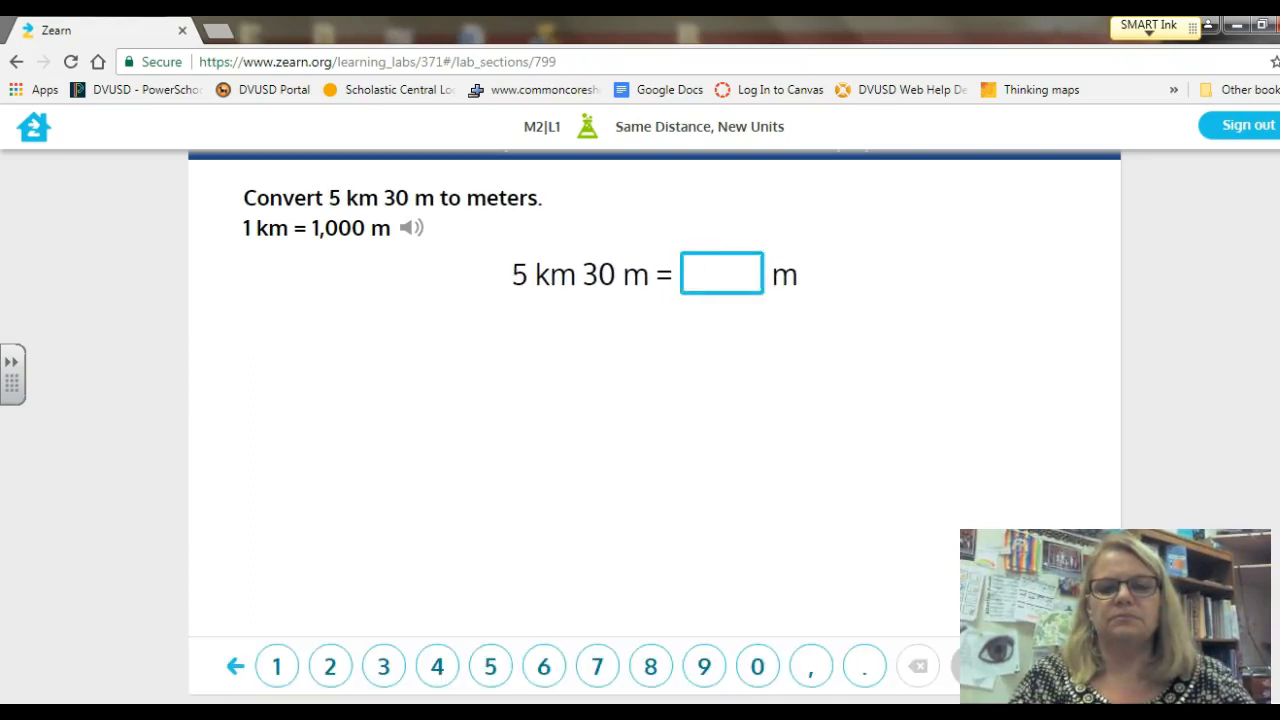
pyautogui.write('5030')
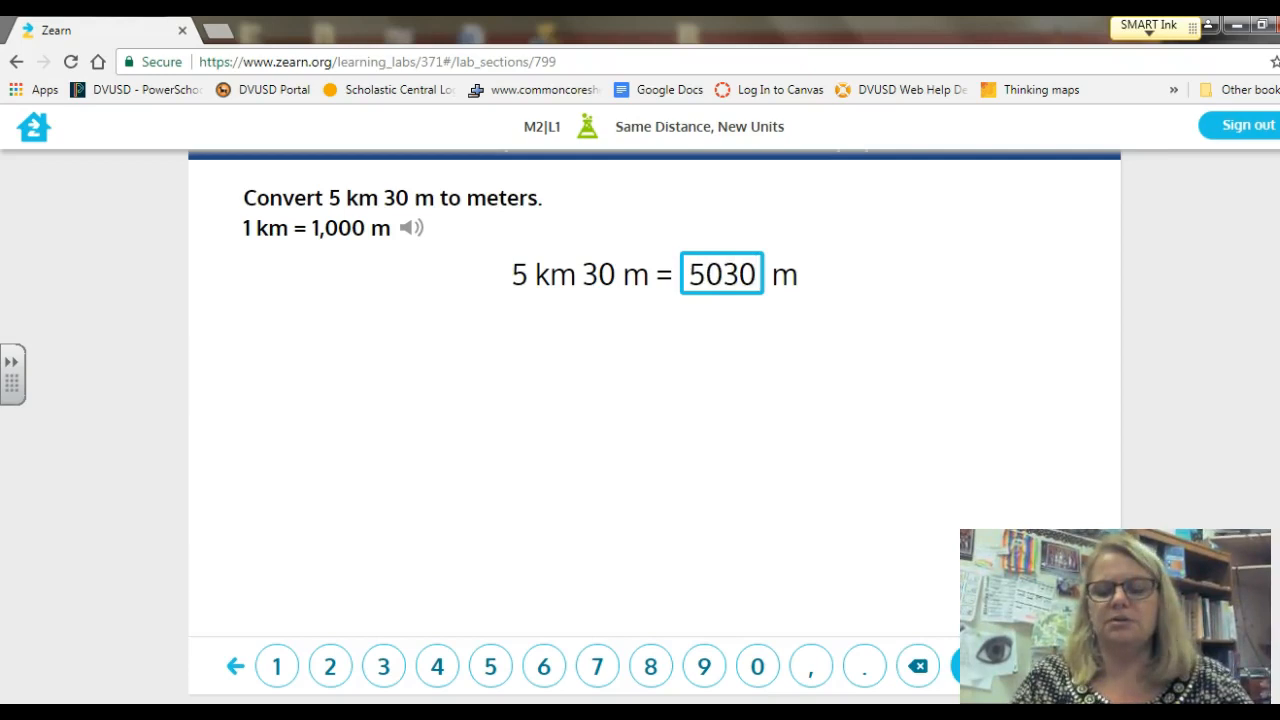
pyautogui.press('Return')
# - Continue to the 5 km + 2,500 m problem and submit 5000 as the meters in 5 kilometers
pyautogui.press('Return')
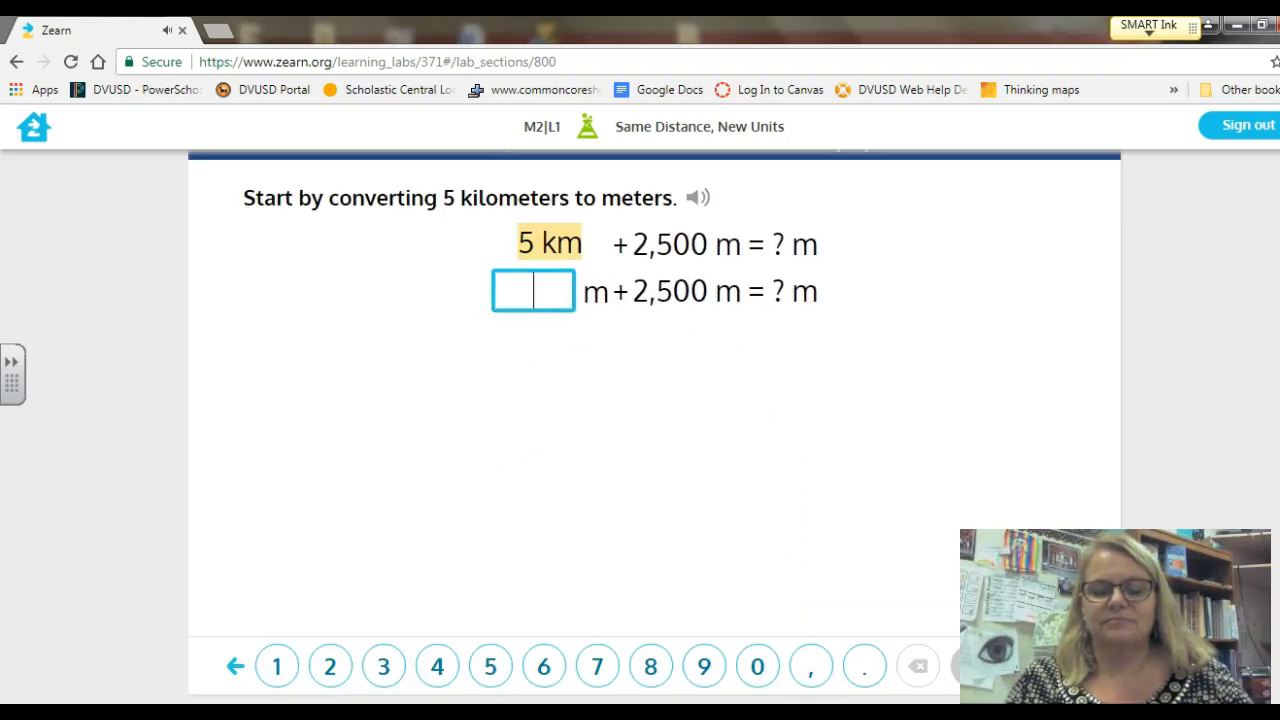
pyautogui.write('5000')
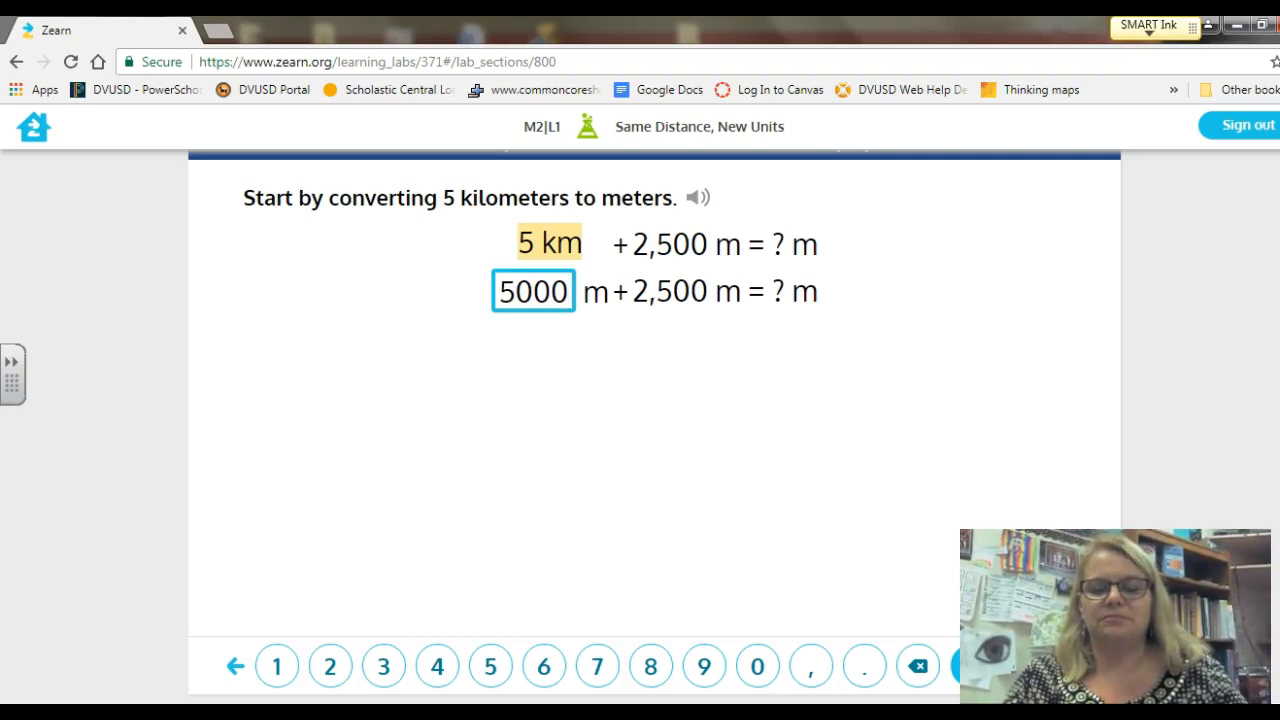
pyautogui.press('Return')
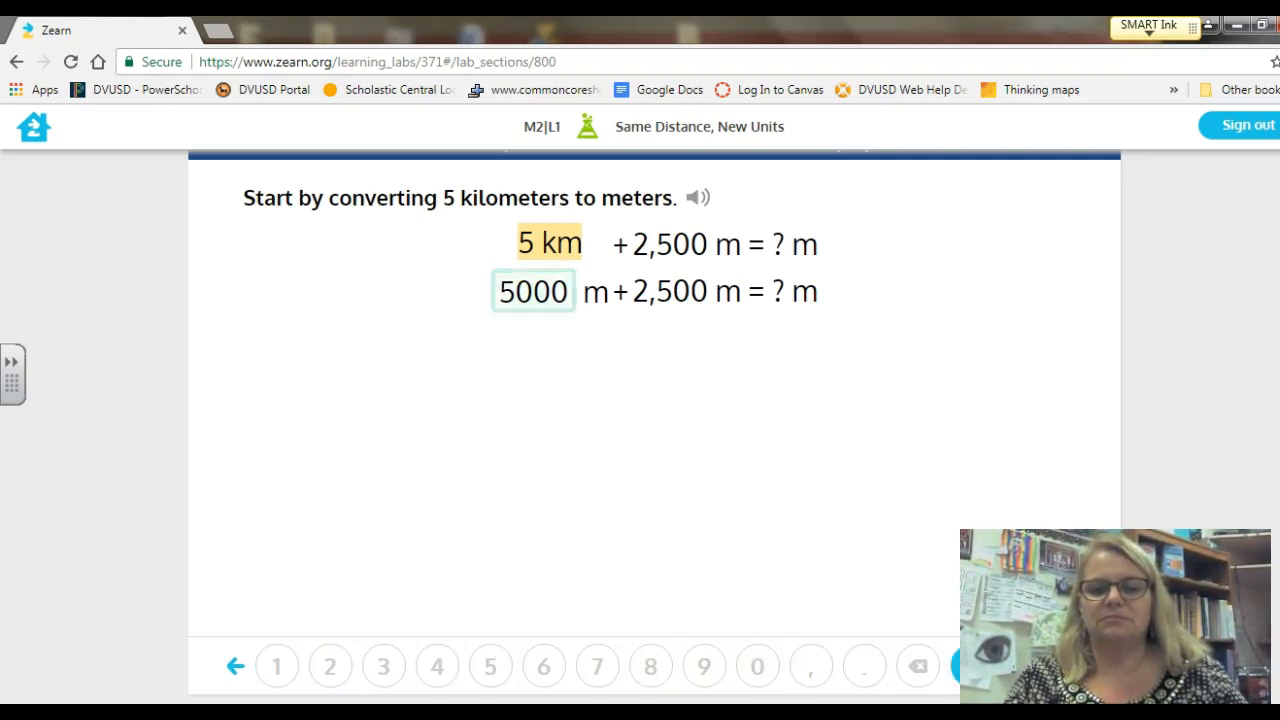